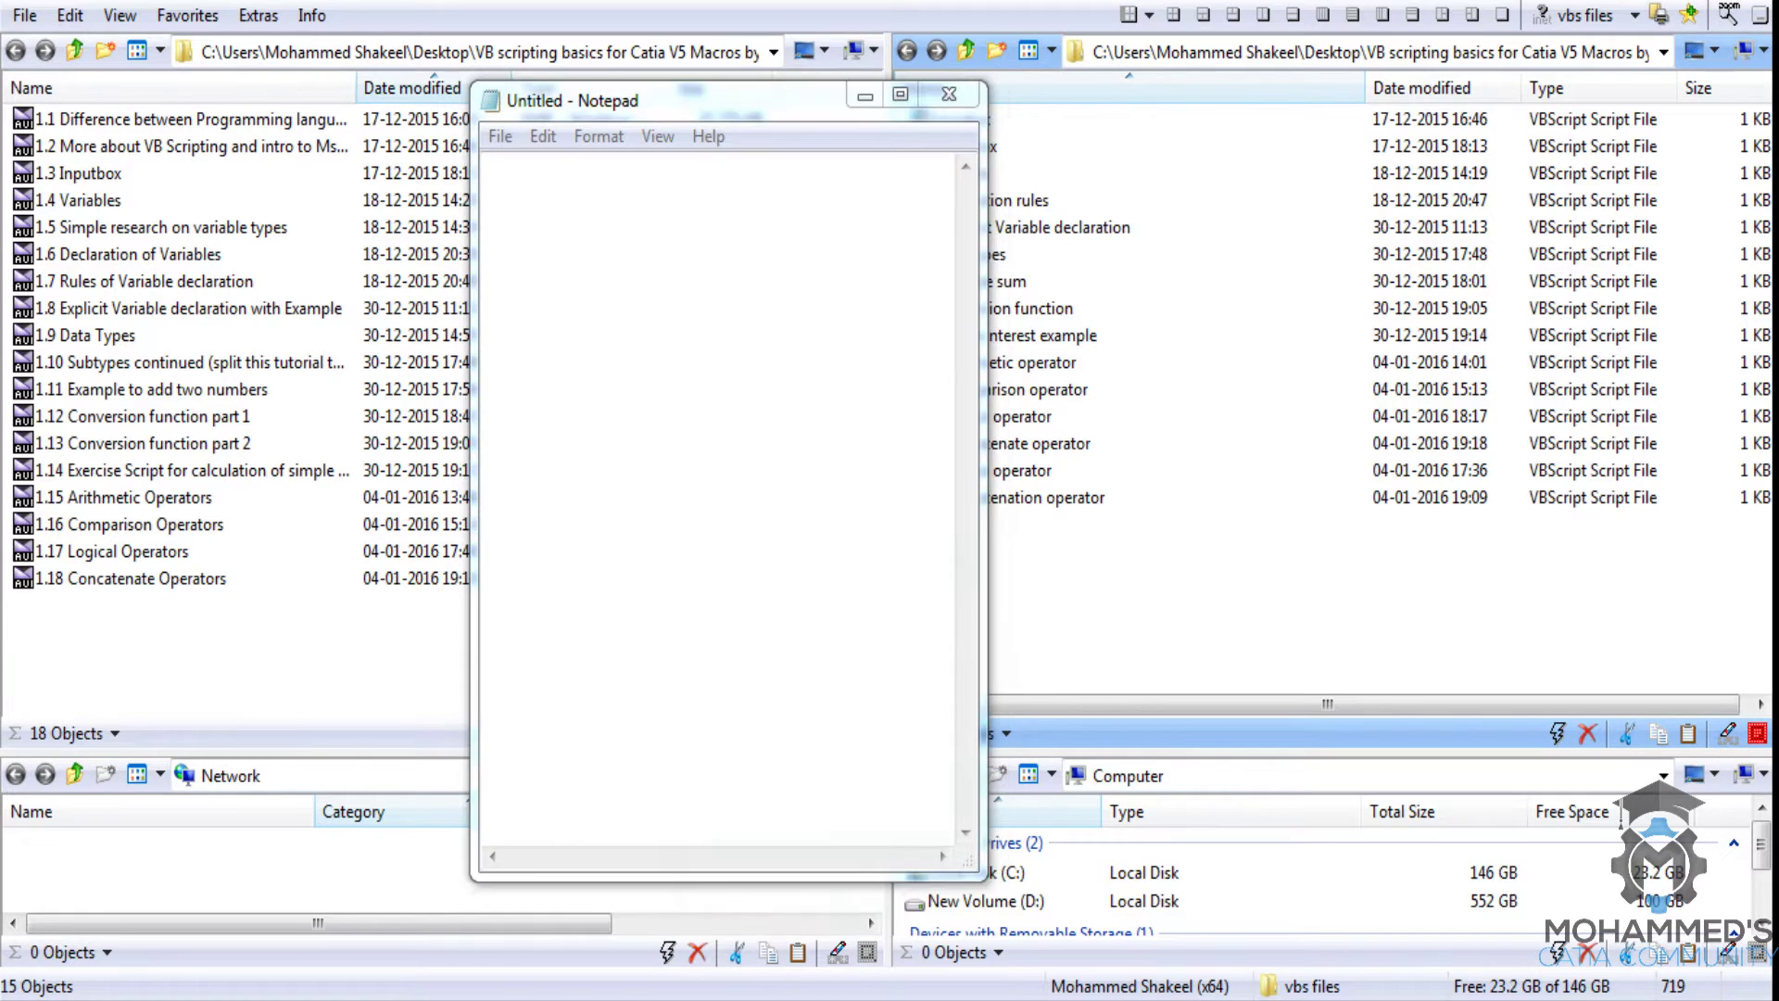
- Reopen the recent VB scripting basics notes document from Word's taskbar jump list
left_click_drag(810, 999, 810, 830)
left_click(834, 574)
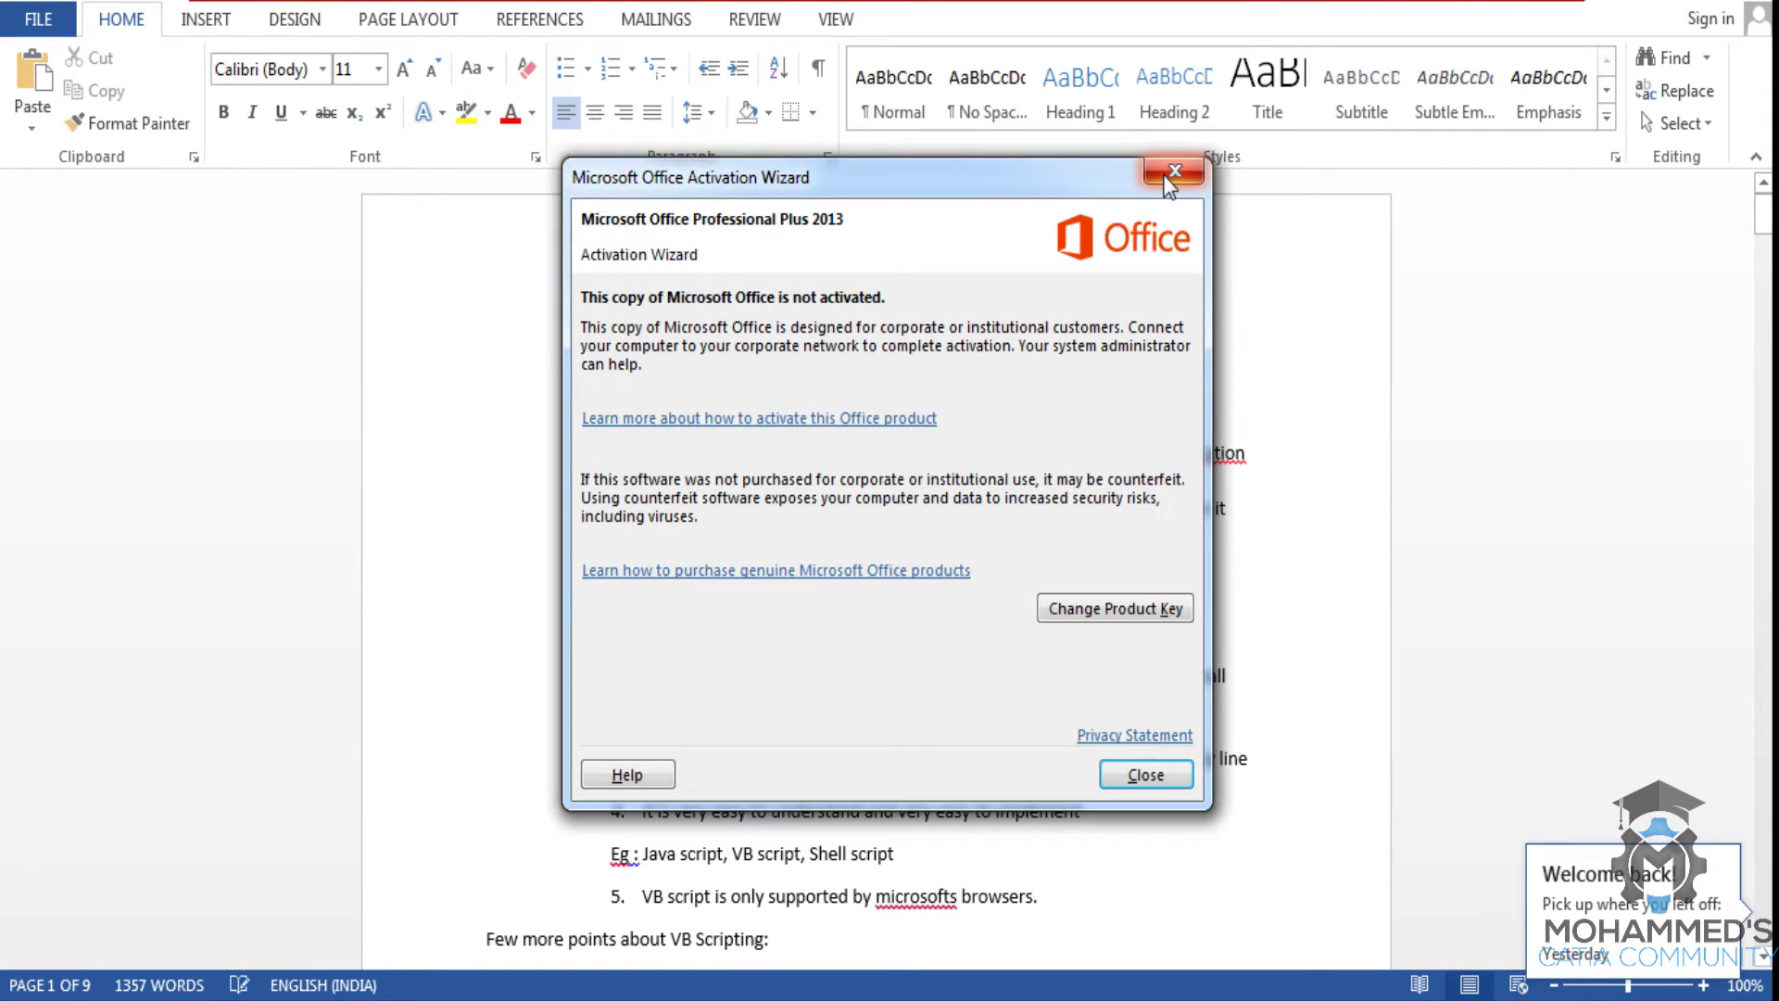
- Dismiss the activation notice and add the exercise: find the biggest of four input numbers
left_click(1172, 182)
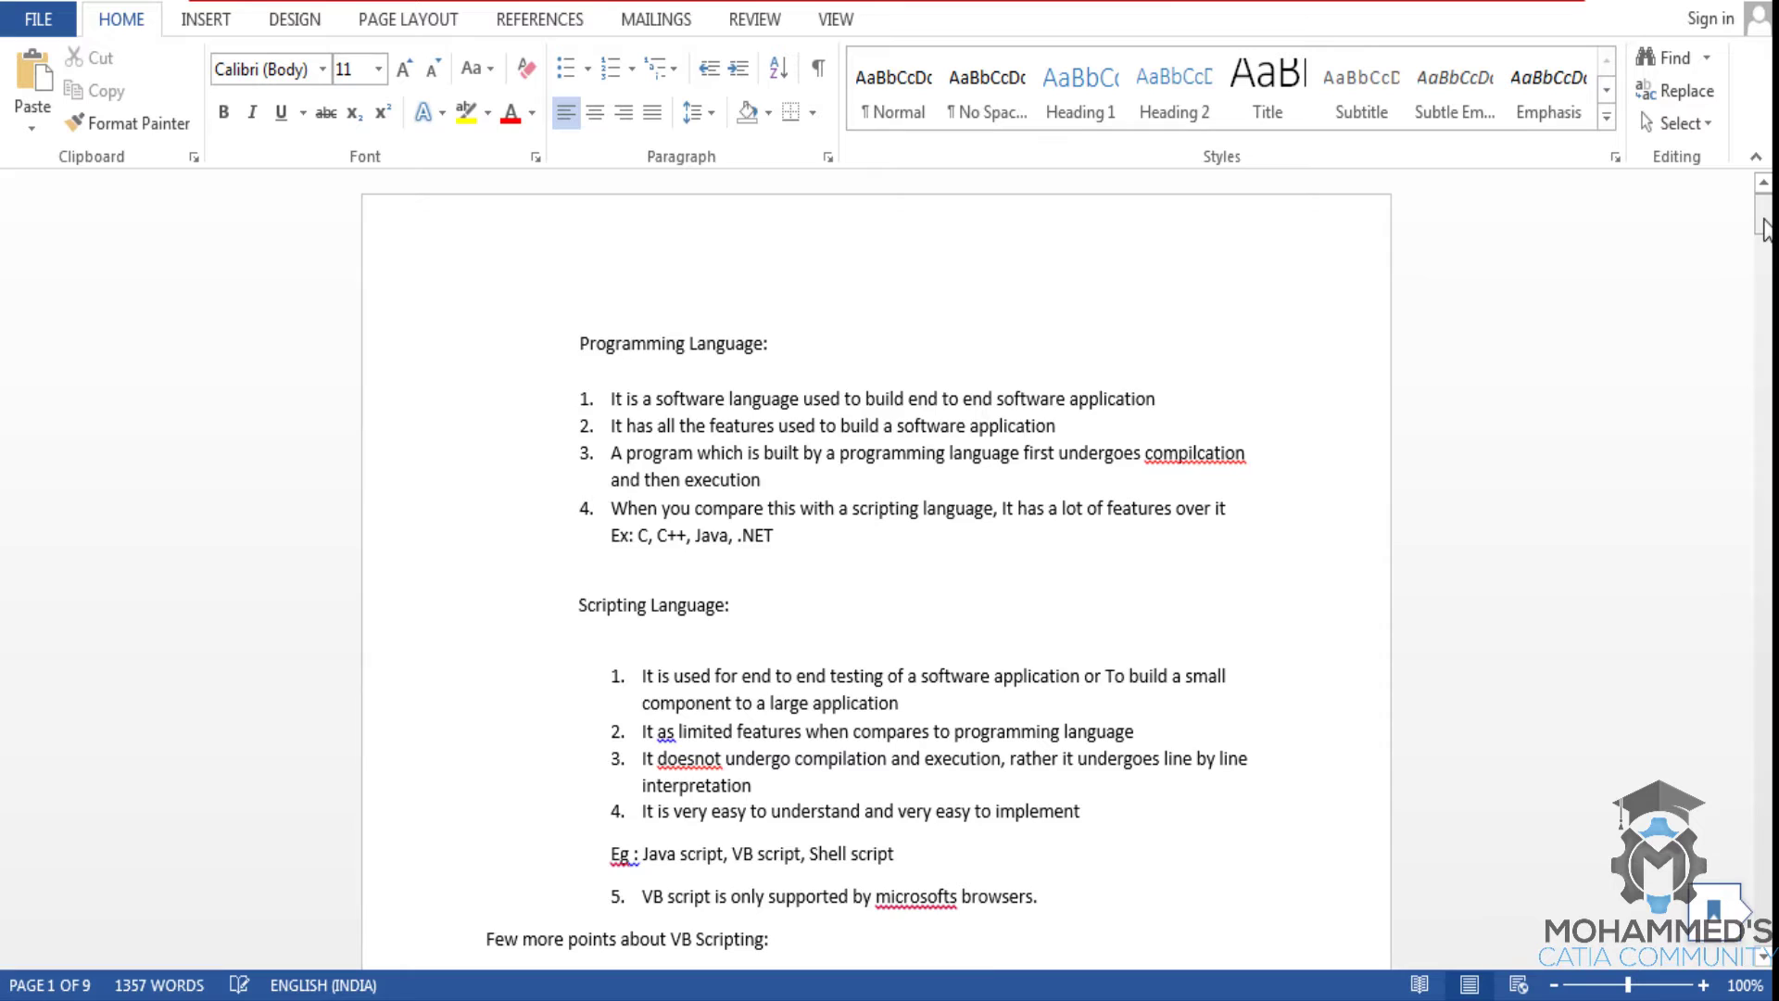
mouse_move(1763, 219)
left_mouse_down()
mouse_move(1734, 795)
mouse_move(1762, 928)
left_mouse_up()
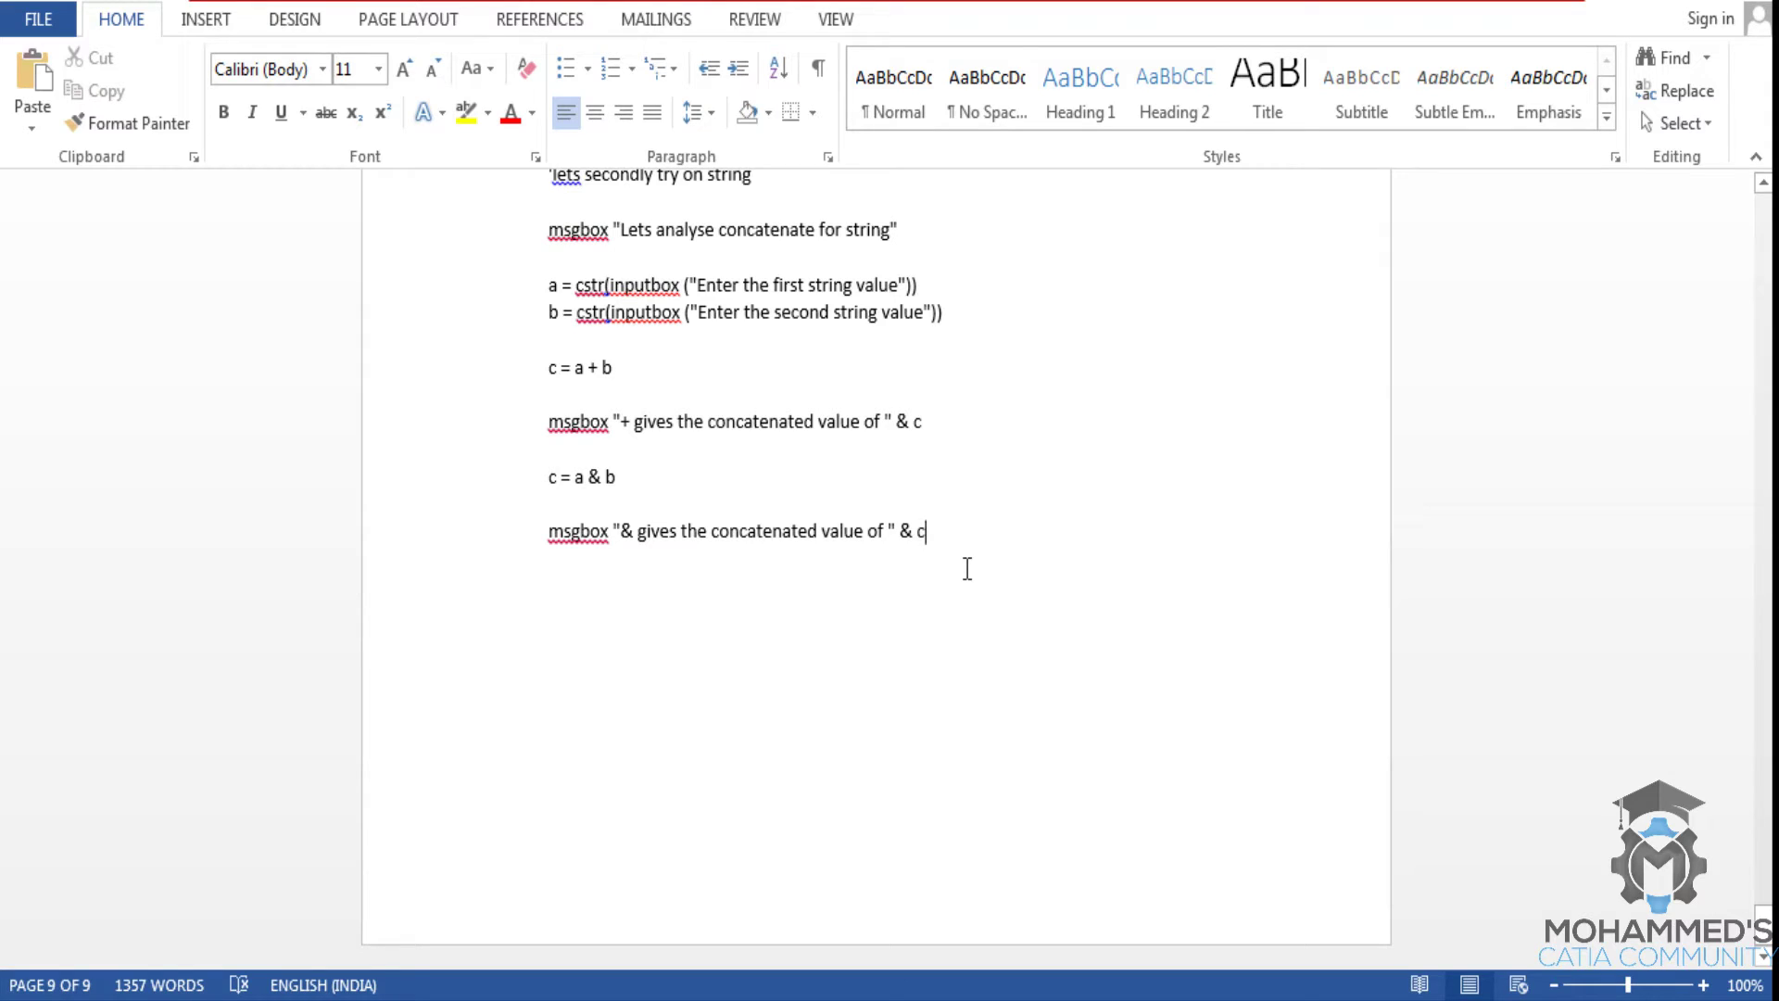
key("Return")
key("Return")
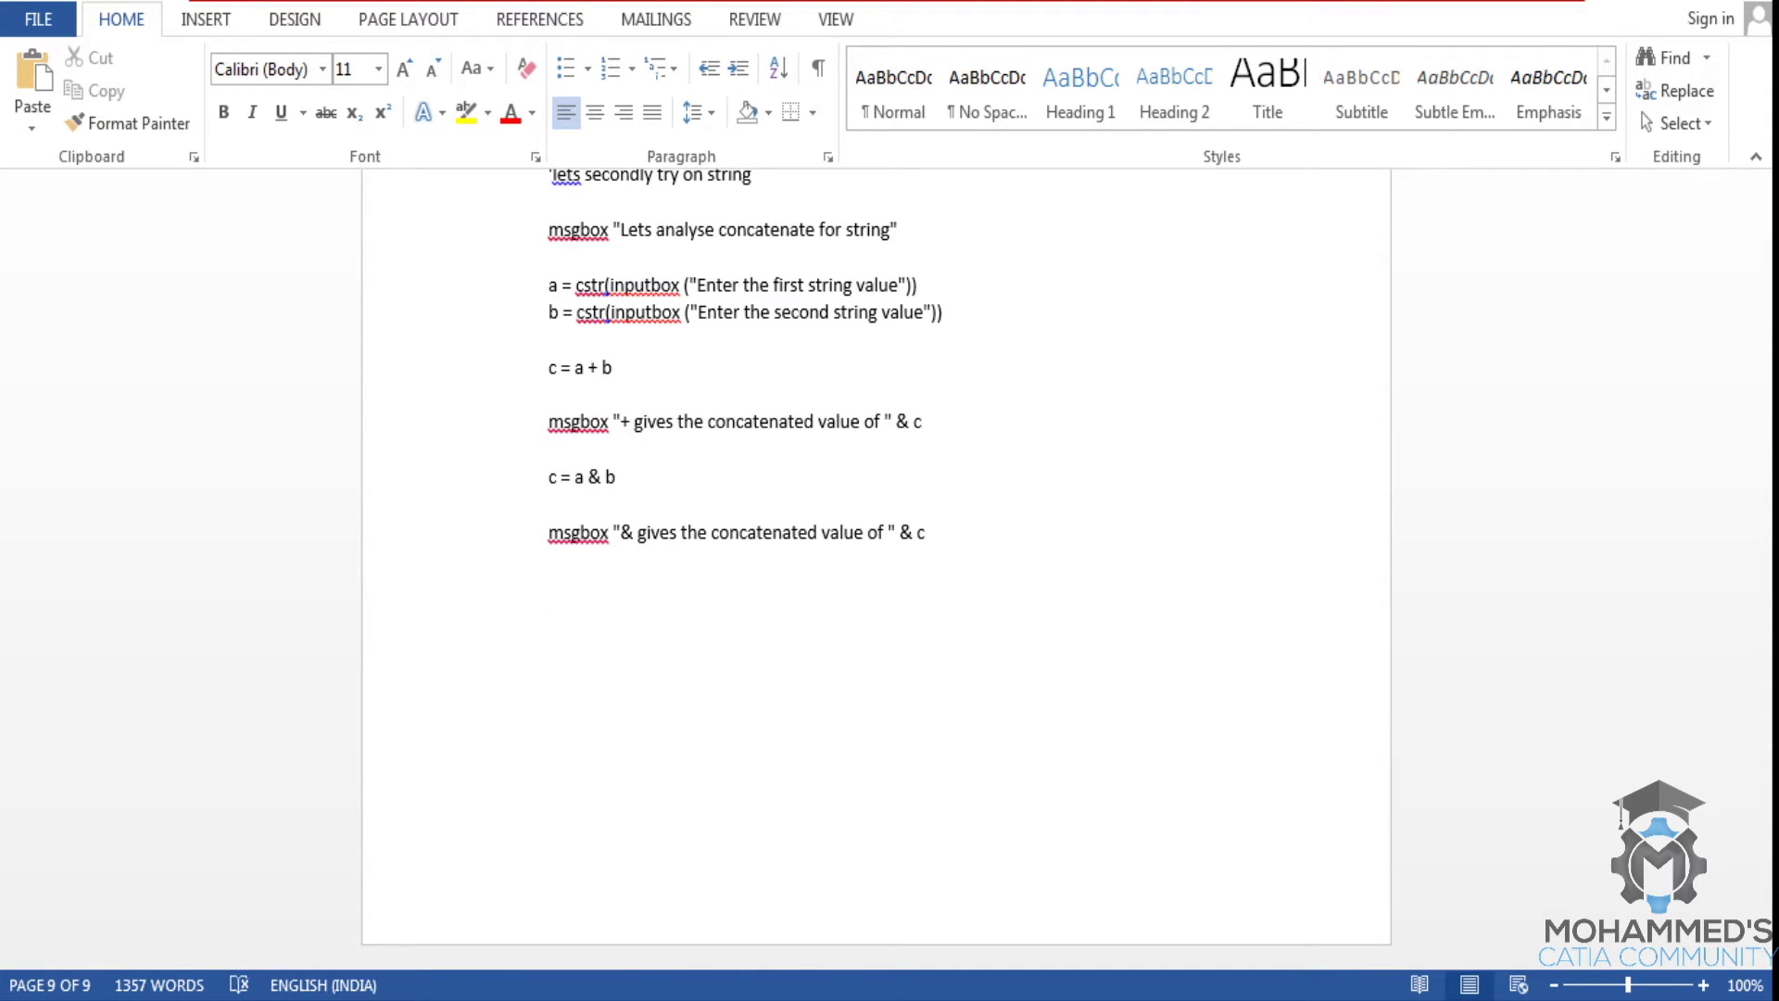
type("Q. W")
type("rite a pro")
type("gram ")
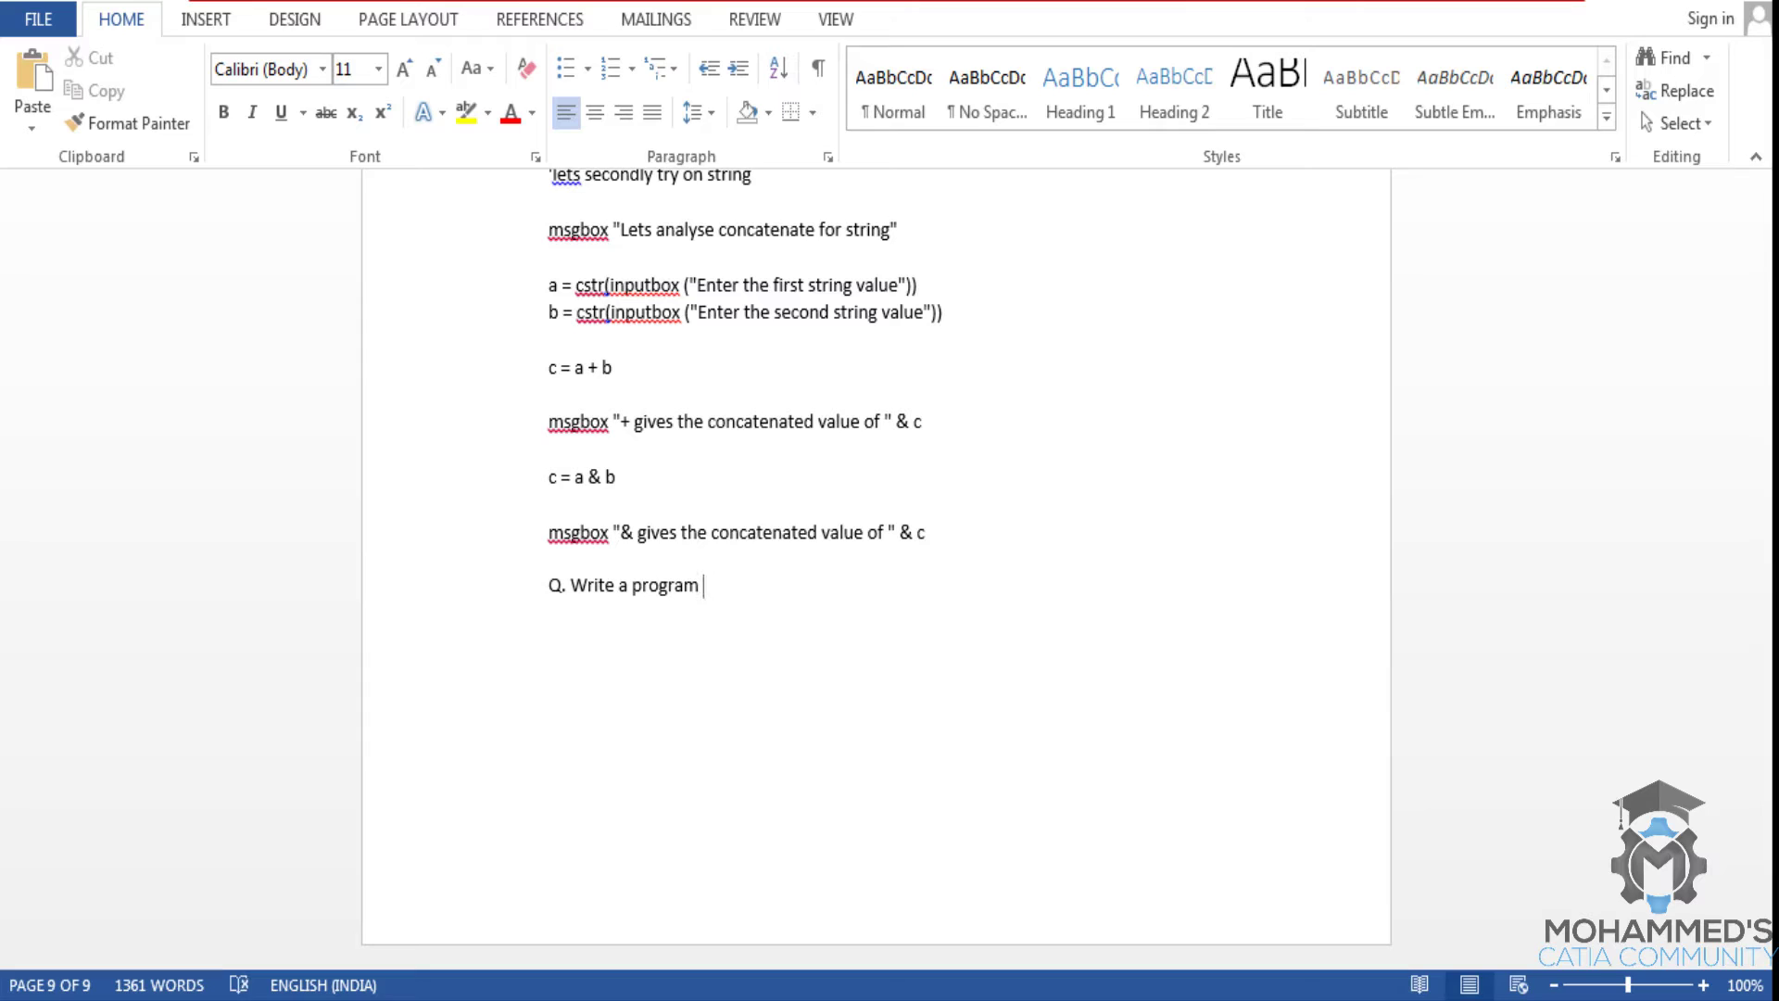
type("to find a")
key("BackSpace")
key("BackSpace")
type("the b")
type("iggest num")
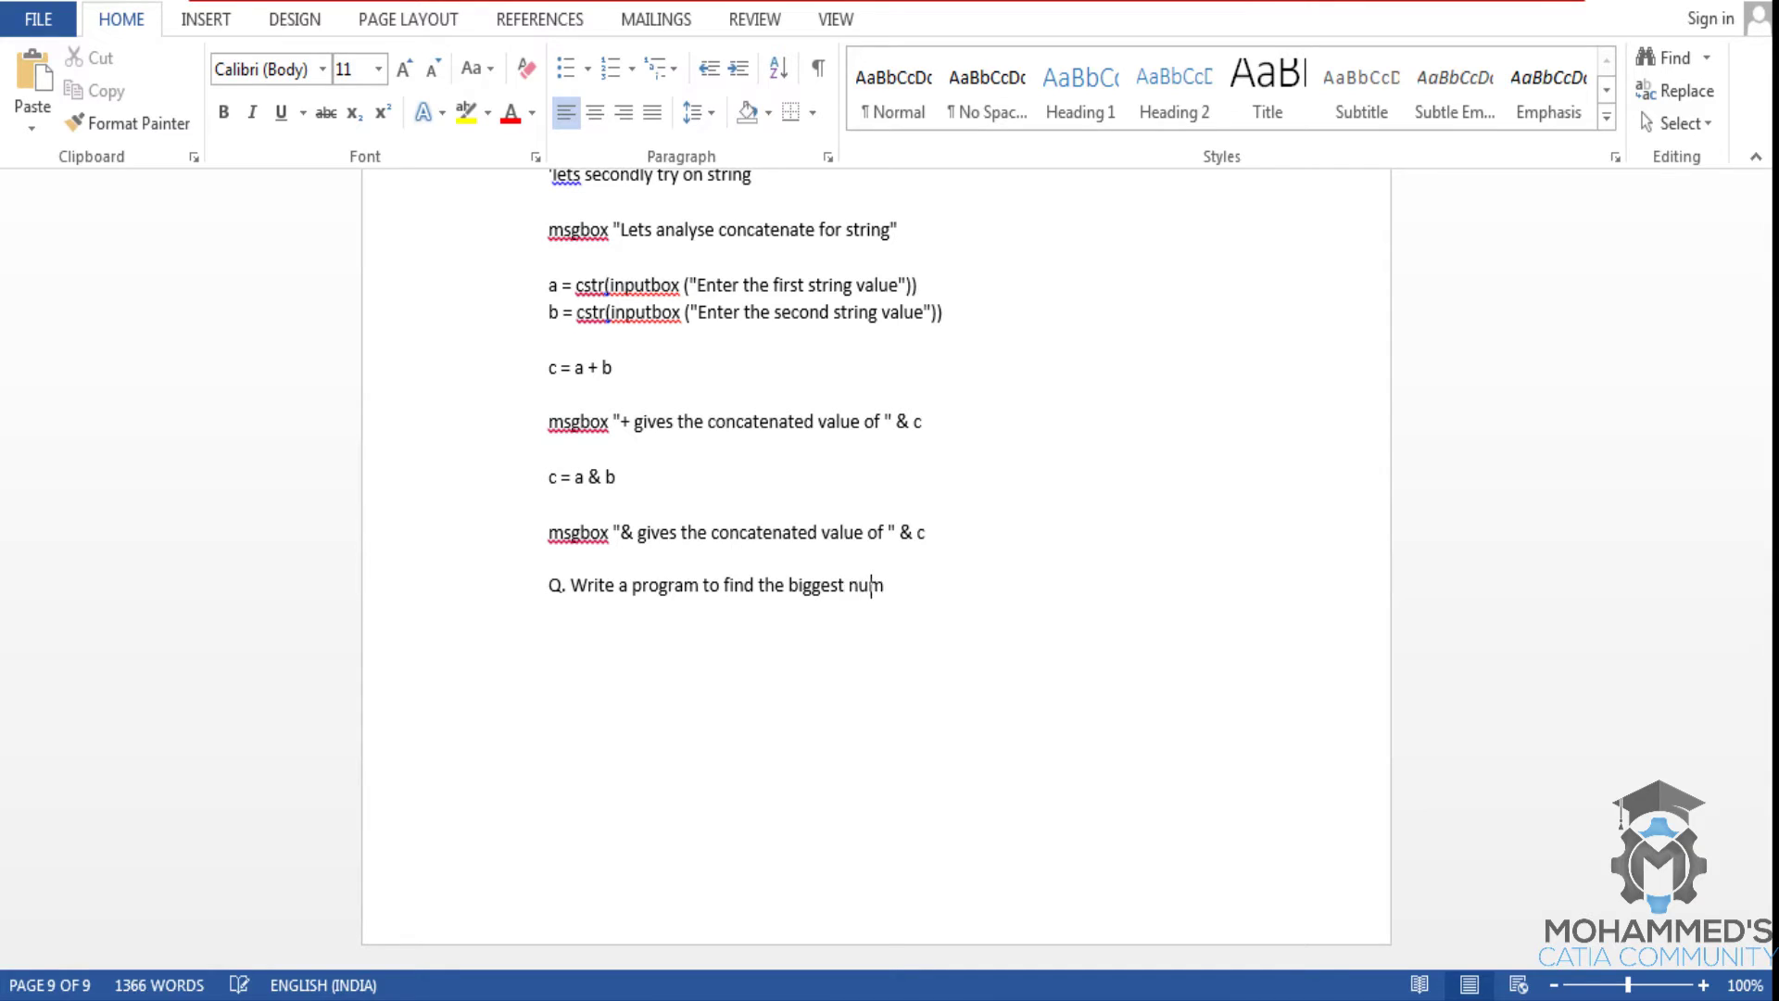
type("ber among ")
type("four")
type(" in")
type("put nu")
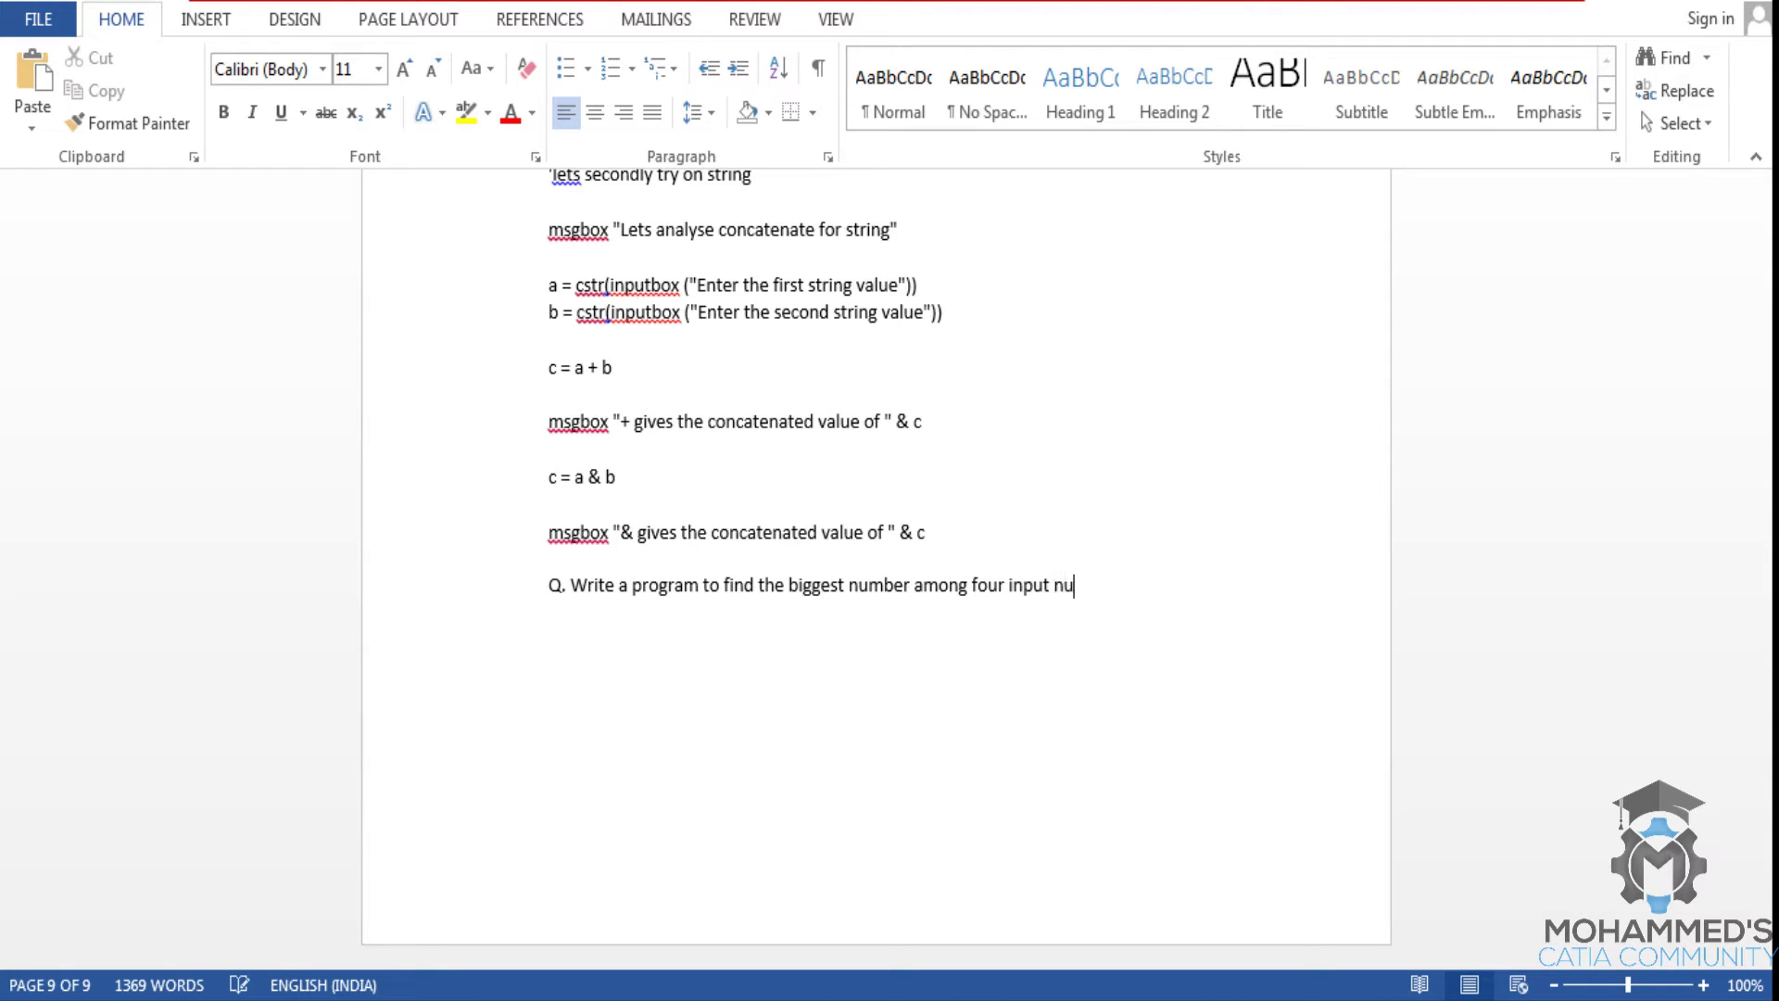
type("mbers.")
key("Return")
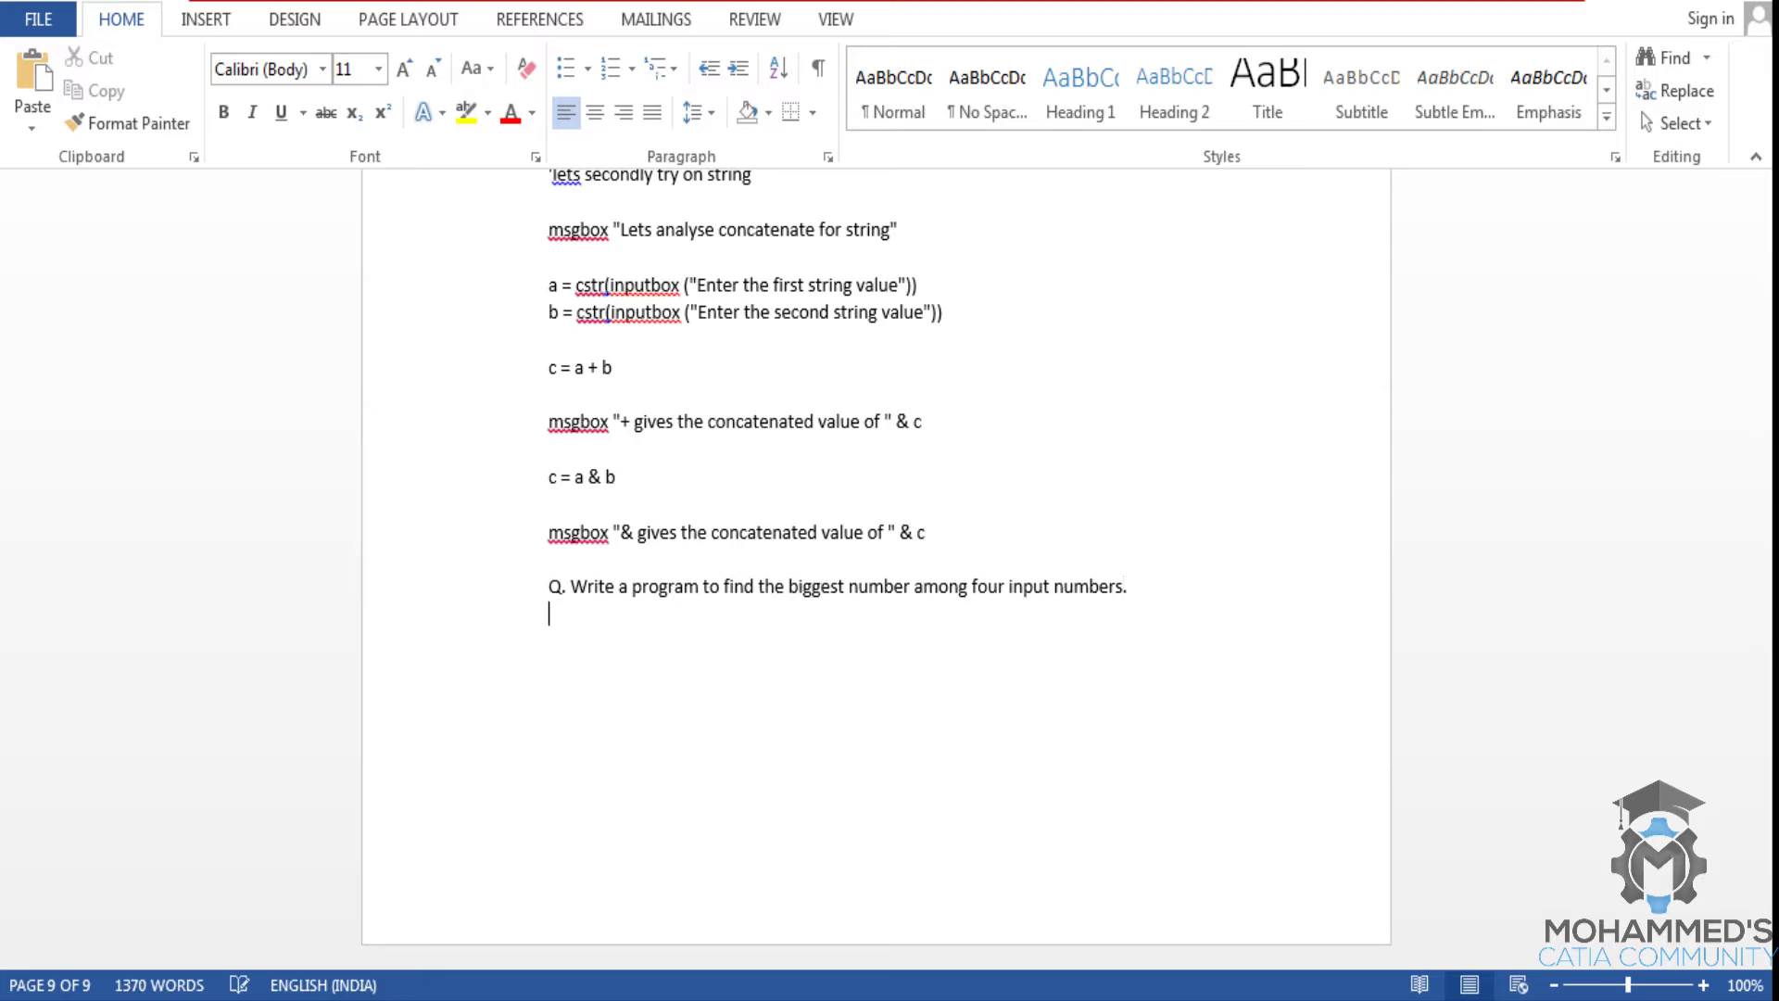
- In a maximized Notepad, write msgbox "Let's find out the biggest number among four given numbers..!!"
left_click(723, 996)
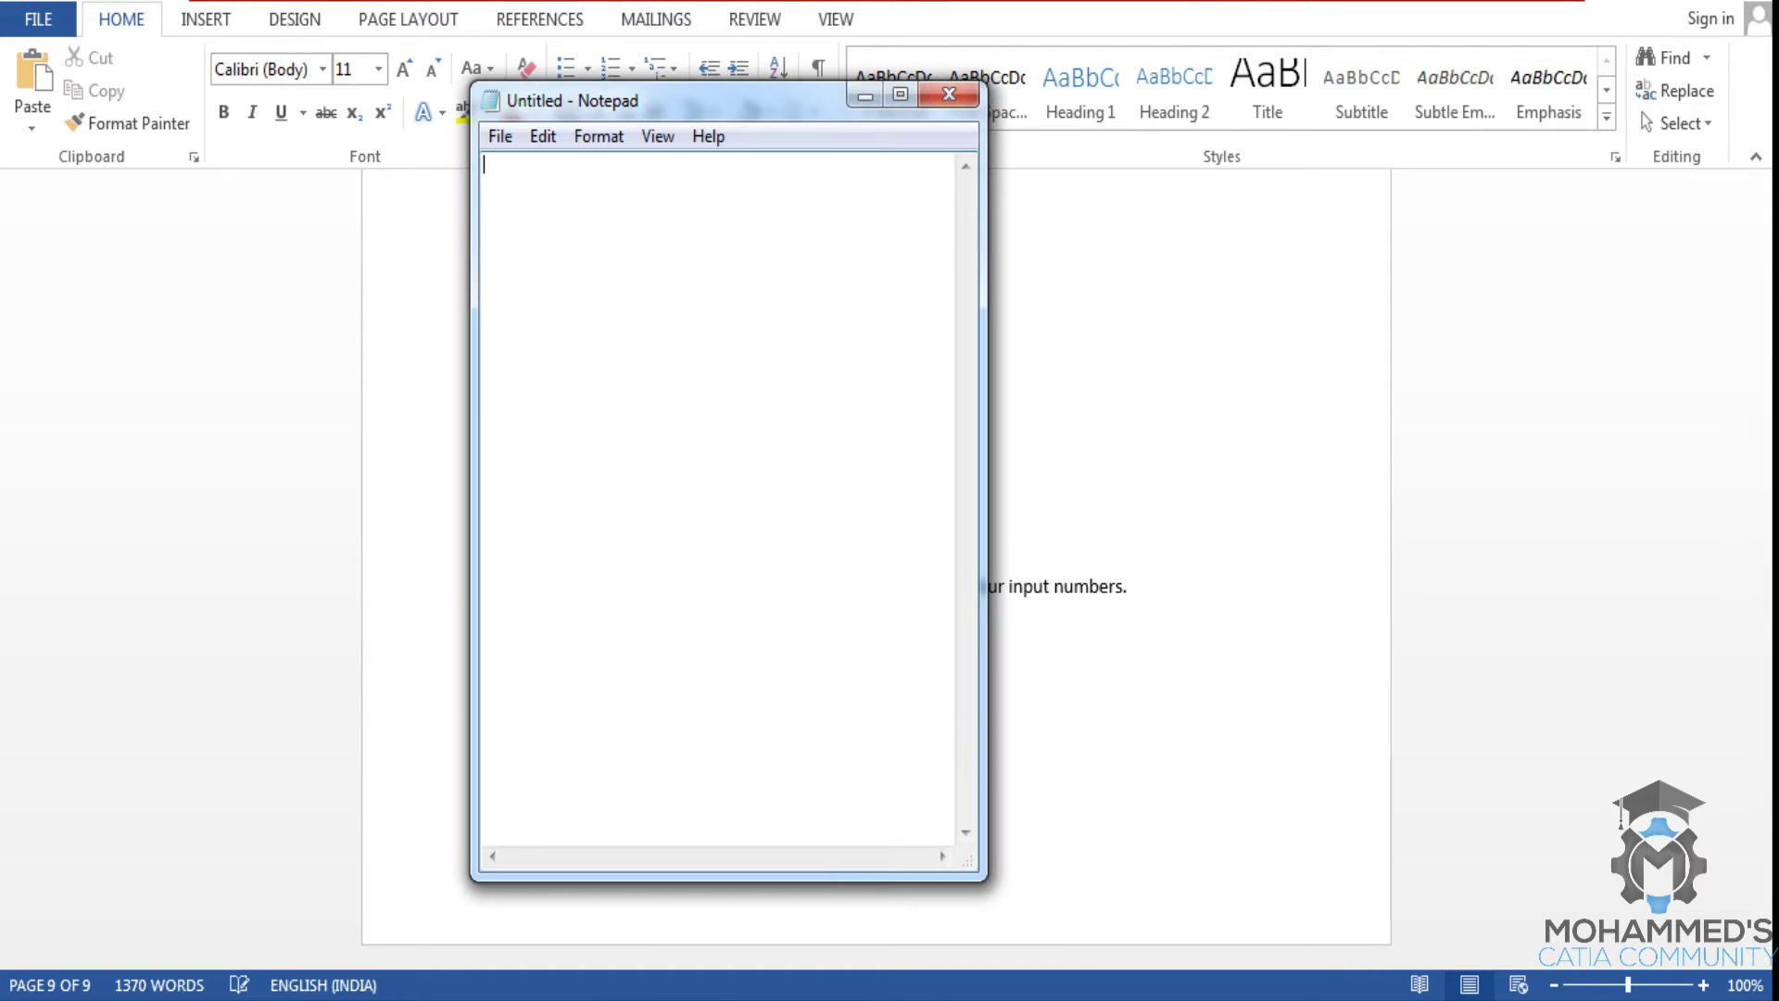
double_click(769, 115)
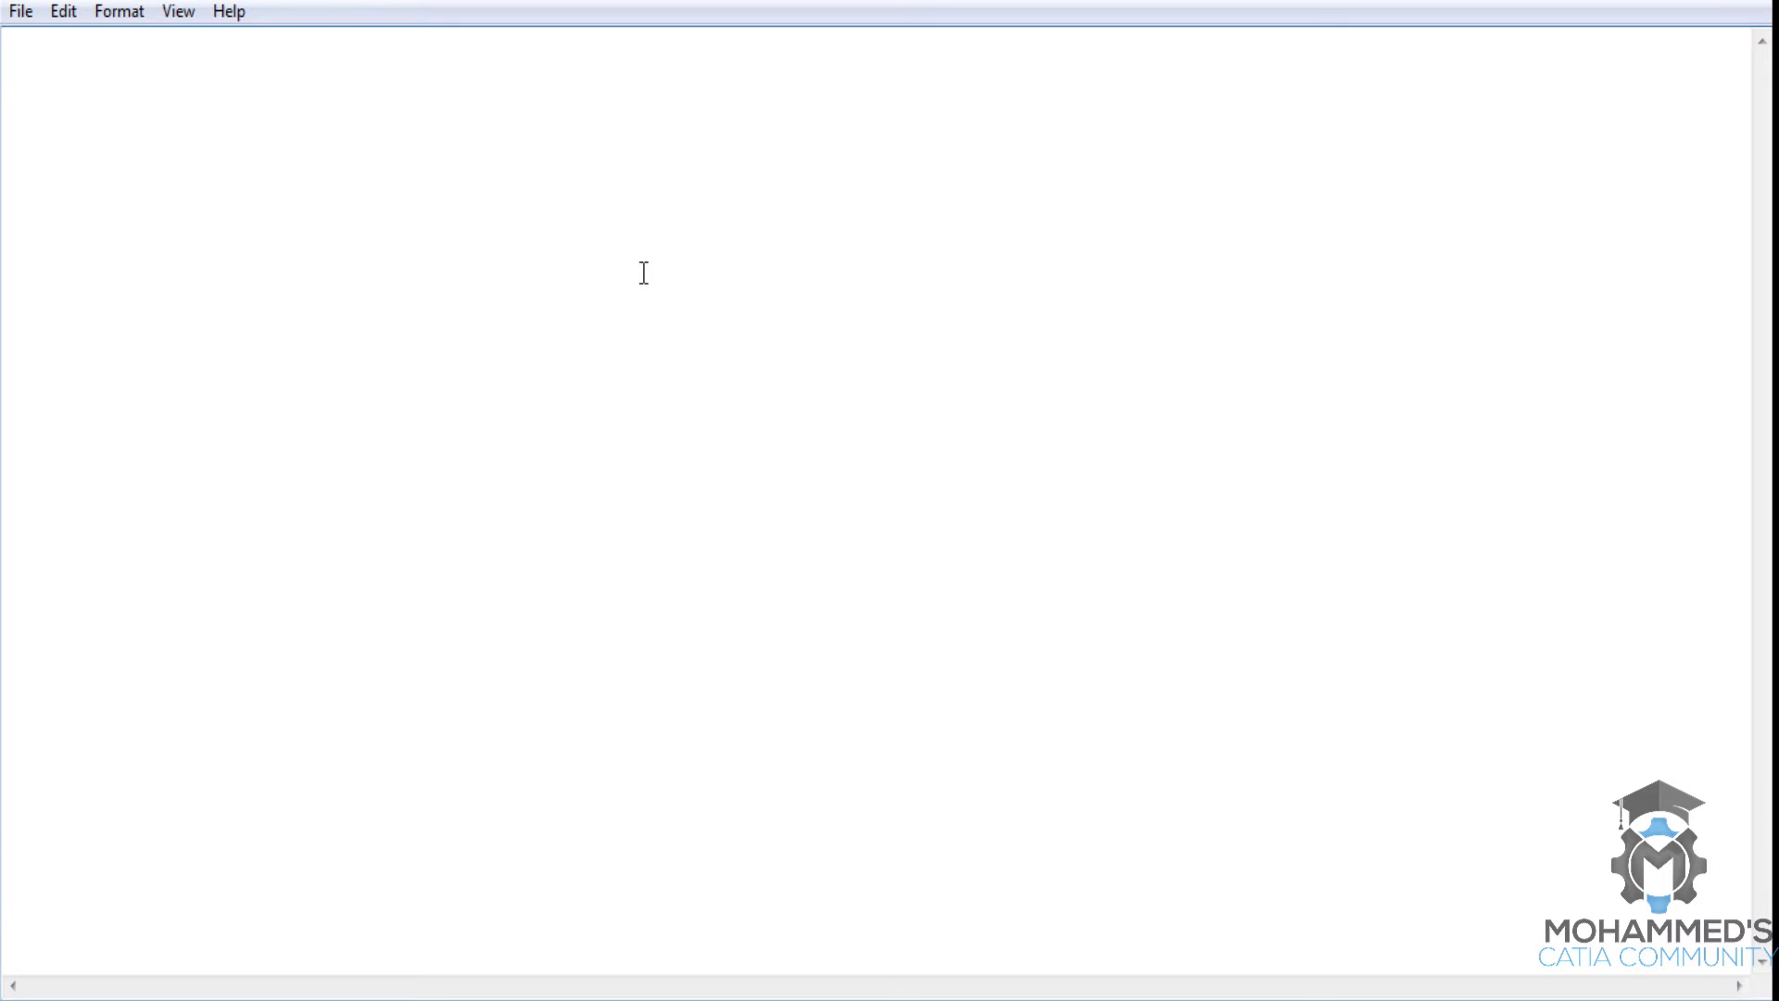
type("msg")
type("bo")
type("x ")
type("\"")
type("Let'")
key("BackSpace")
type("s")
key("BackSpace")
type("'s")
type(" find ou")
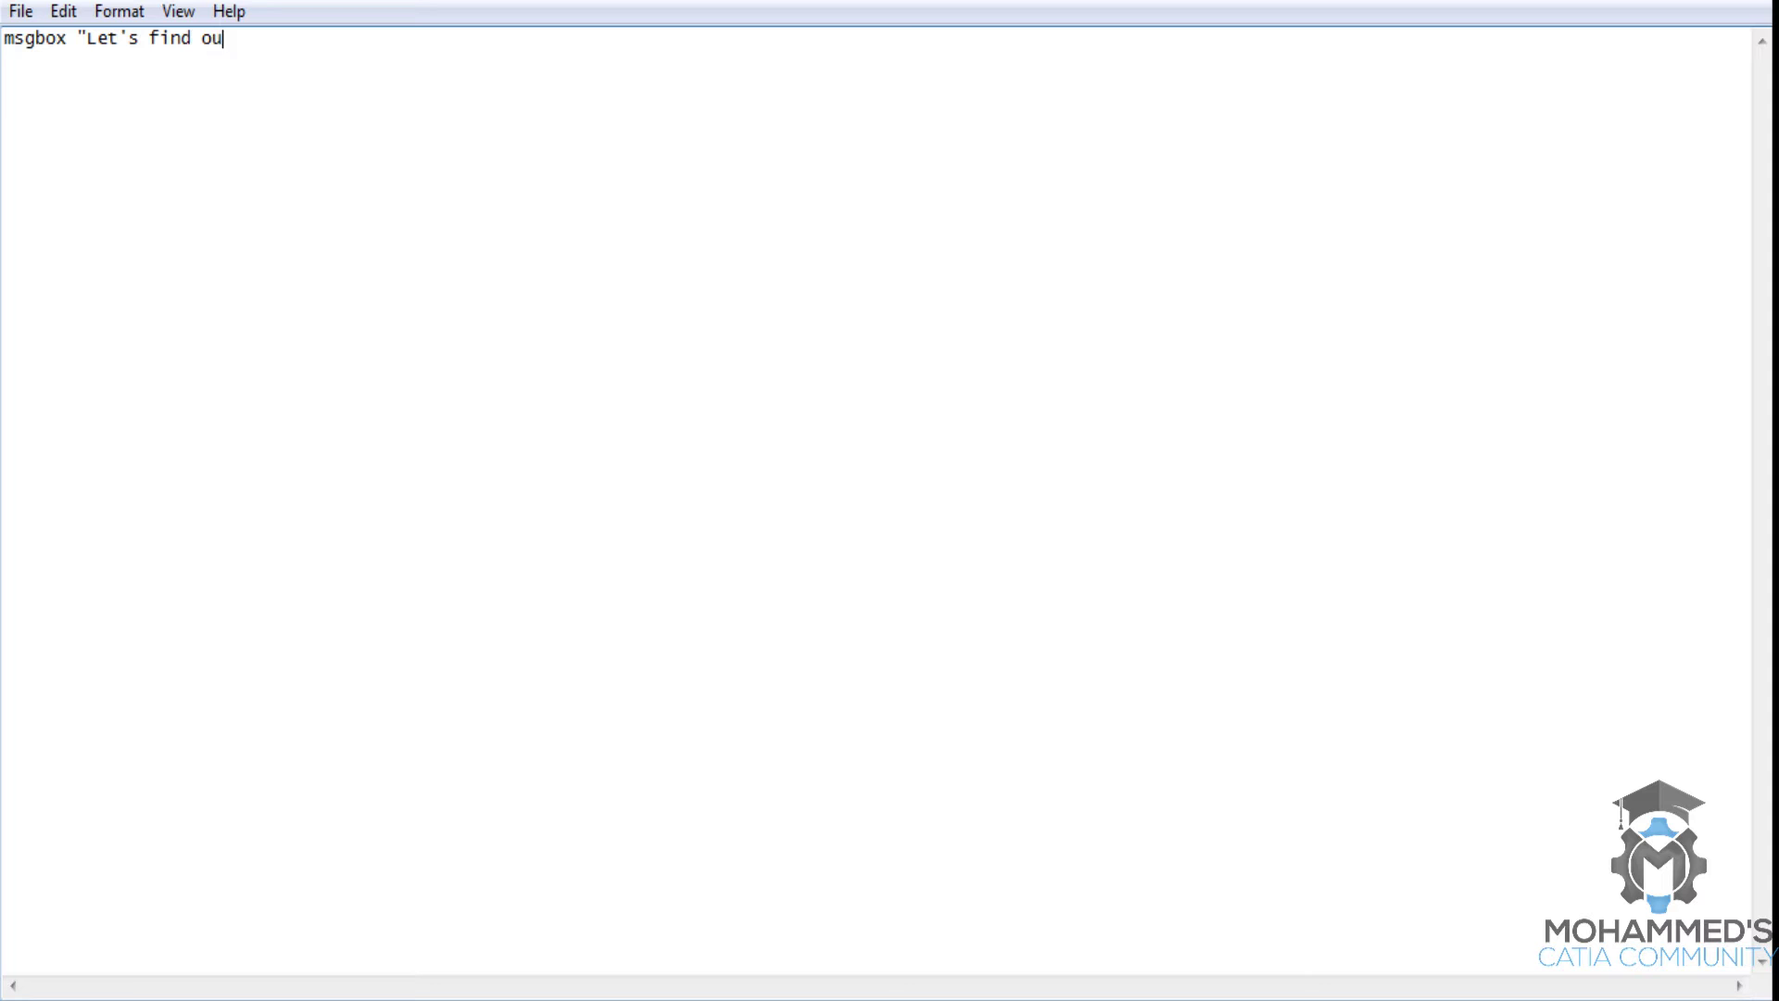
type("t ")
type("the biggest ")
type("number amo")
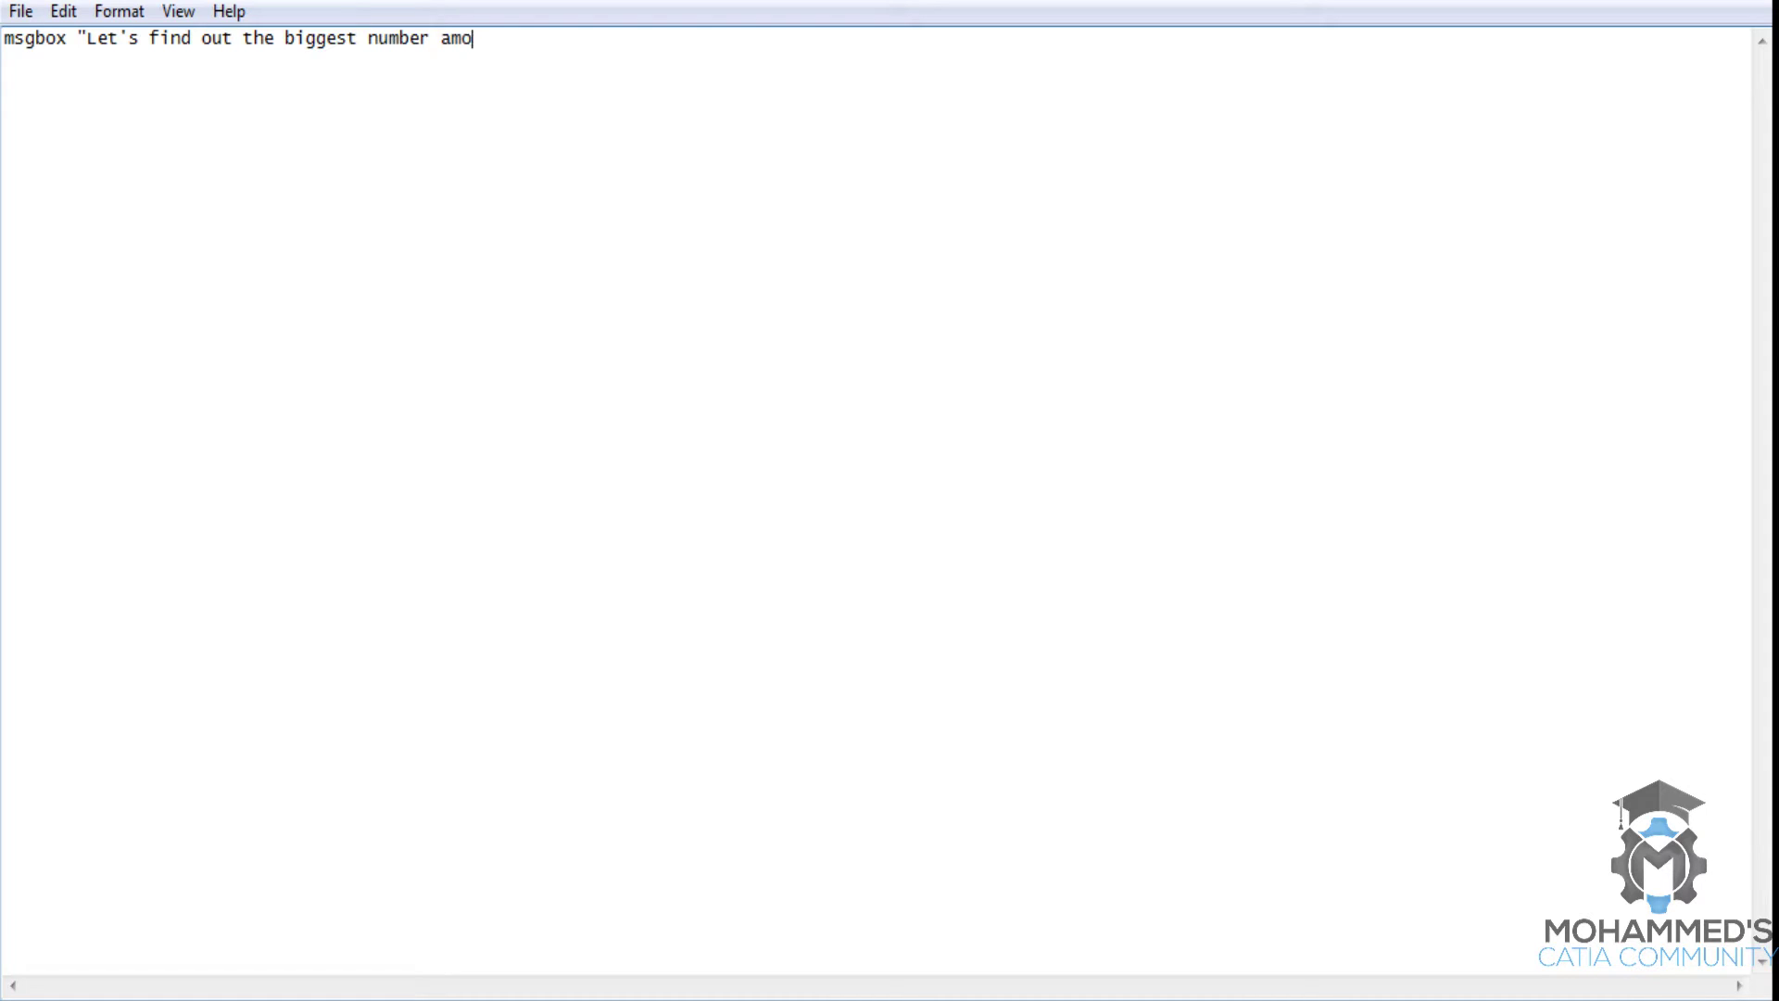
type("ng four give")
type("n numbers\"")
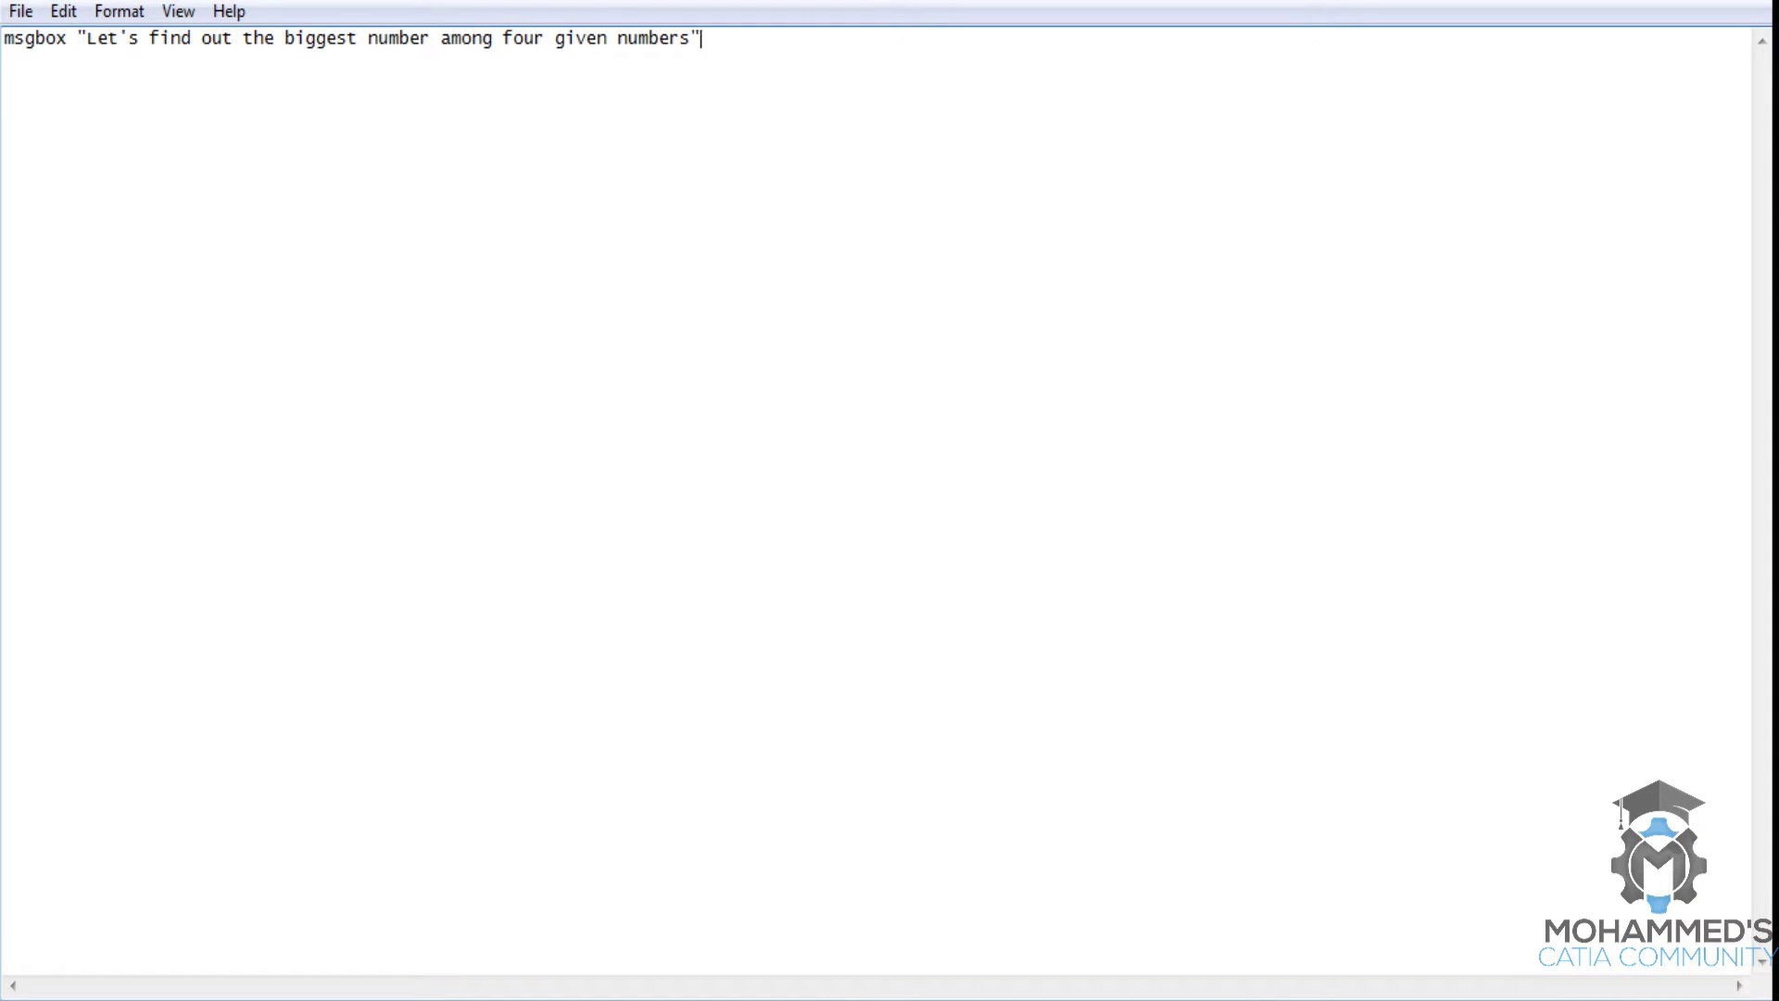
key("Left")
type("..!!")
key("Right")
key("Return")
type("a = ")
type("cint(")
type("inputbox")
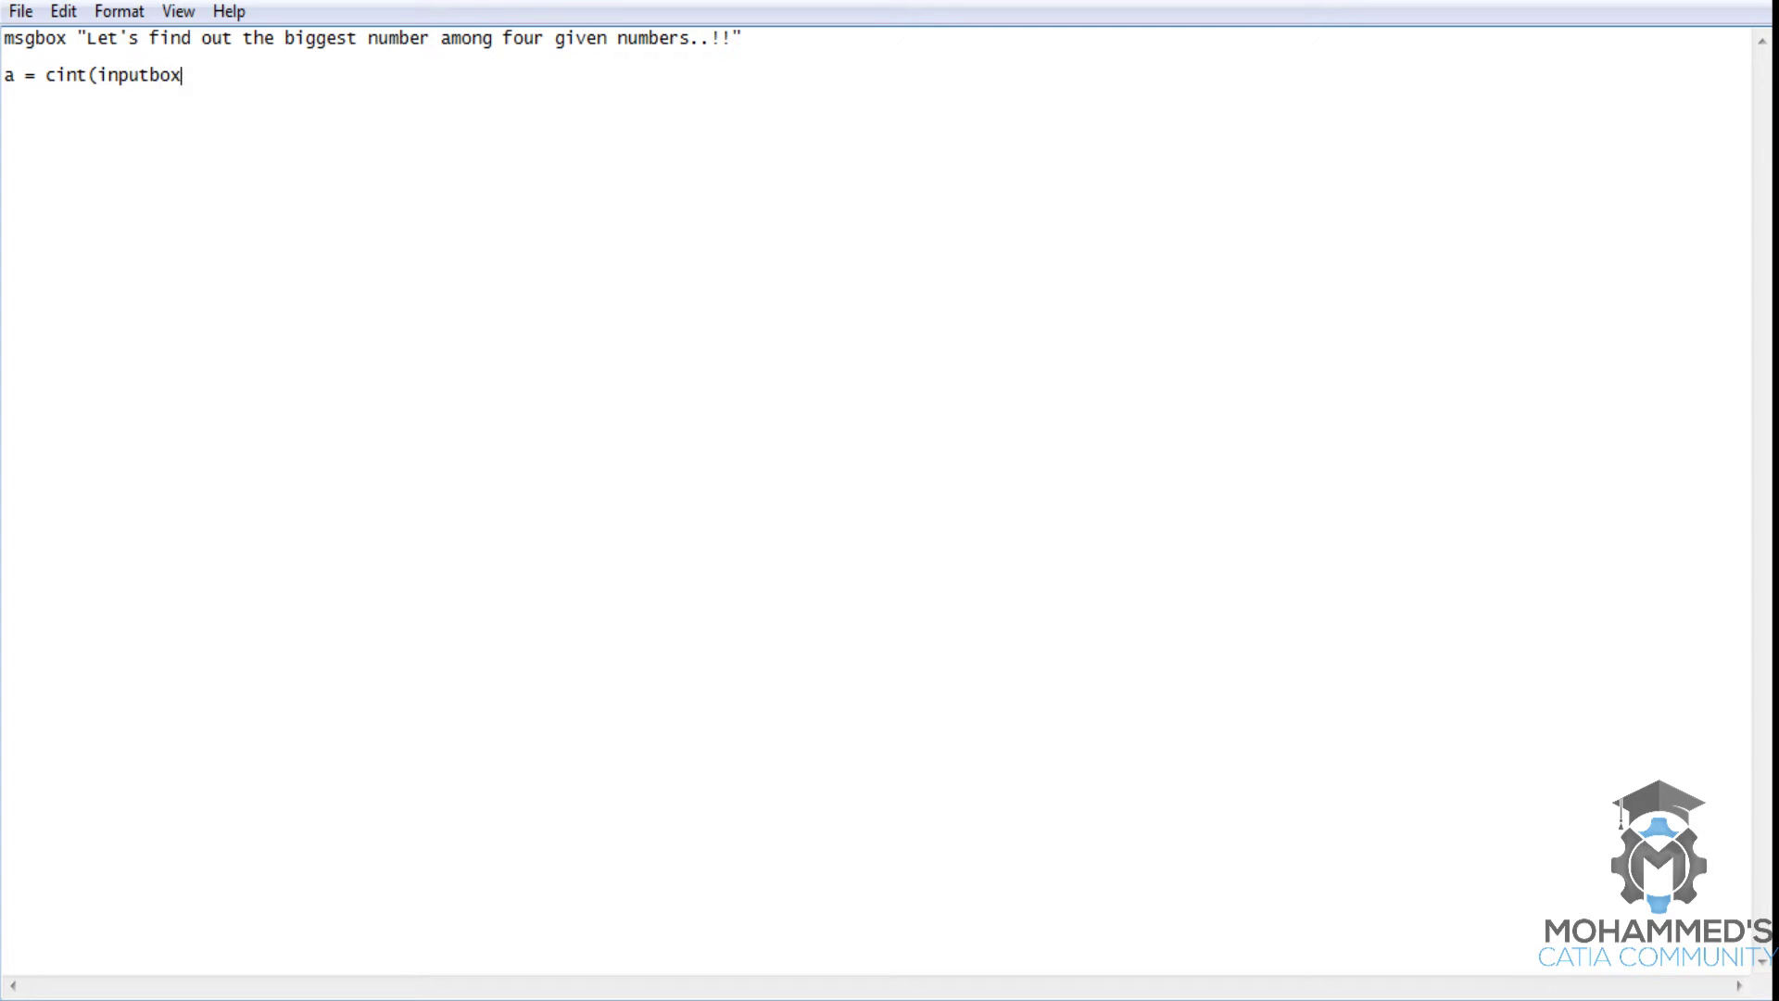
type("(\"Enter the ")
type("valu")
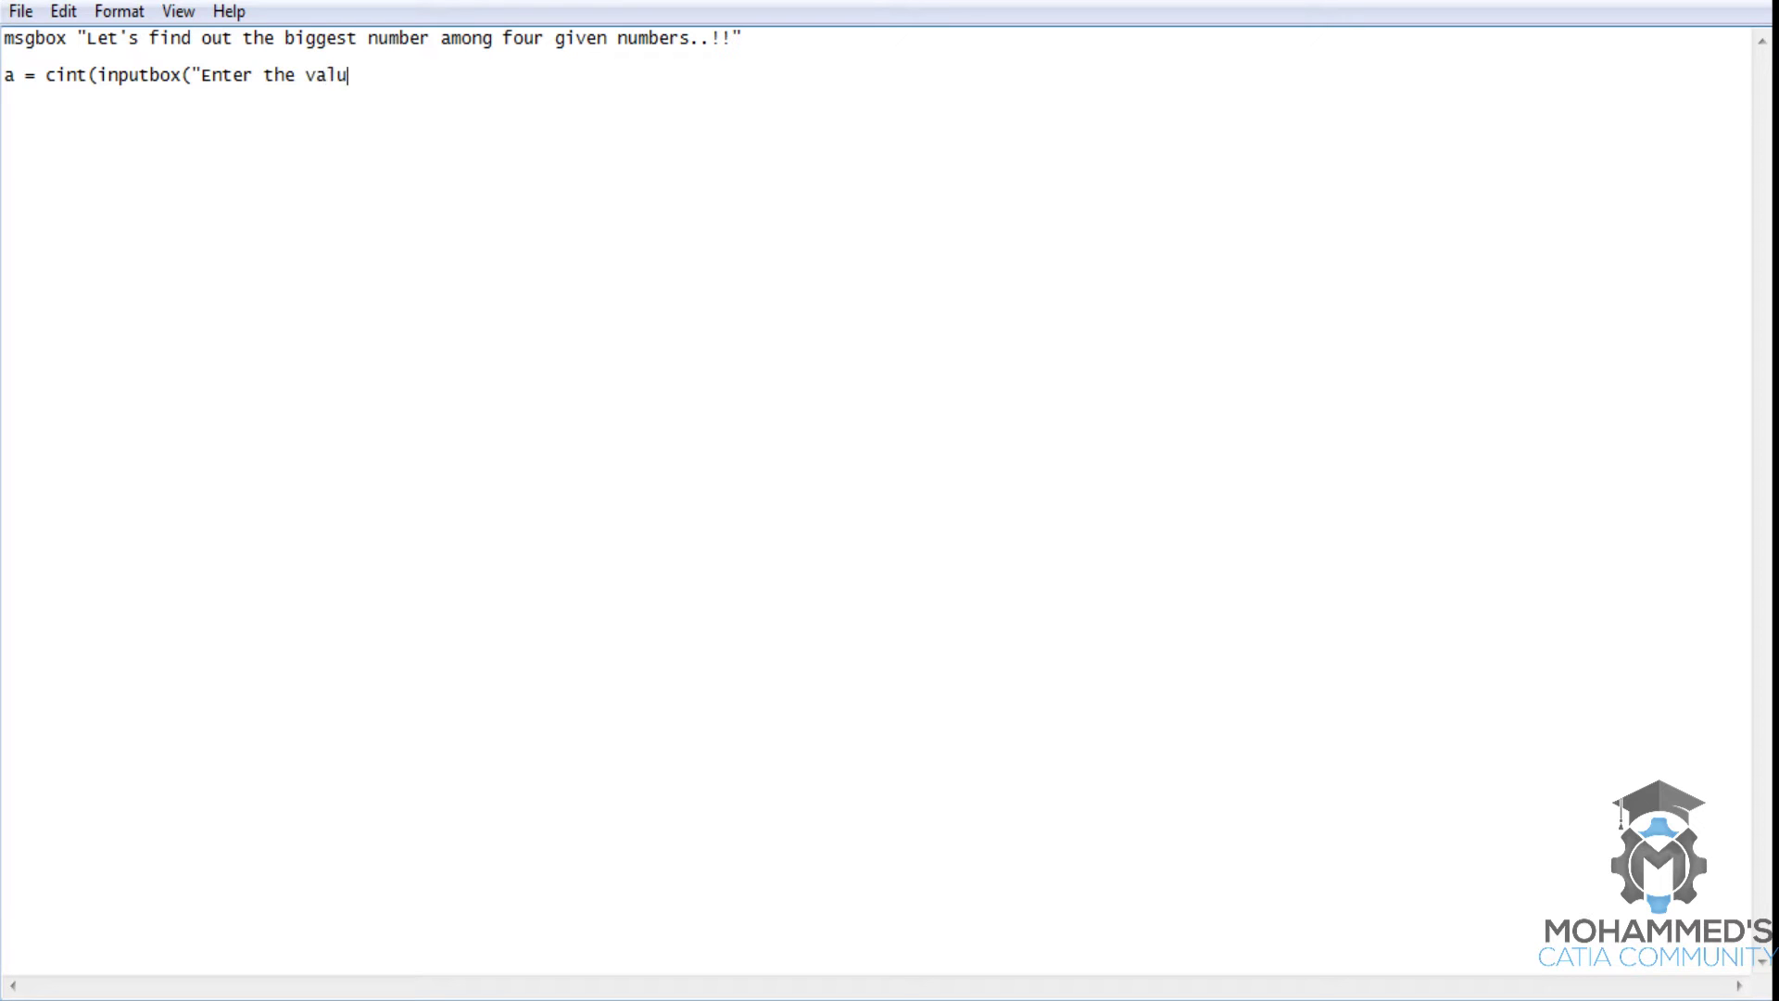
type("e of a")
type("\")")
- Duplicate the input line that reads value a three times
key("shift+Home")
key("ctrl+c")
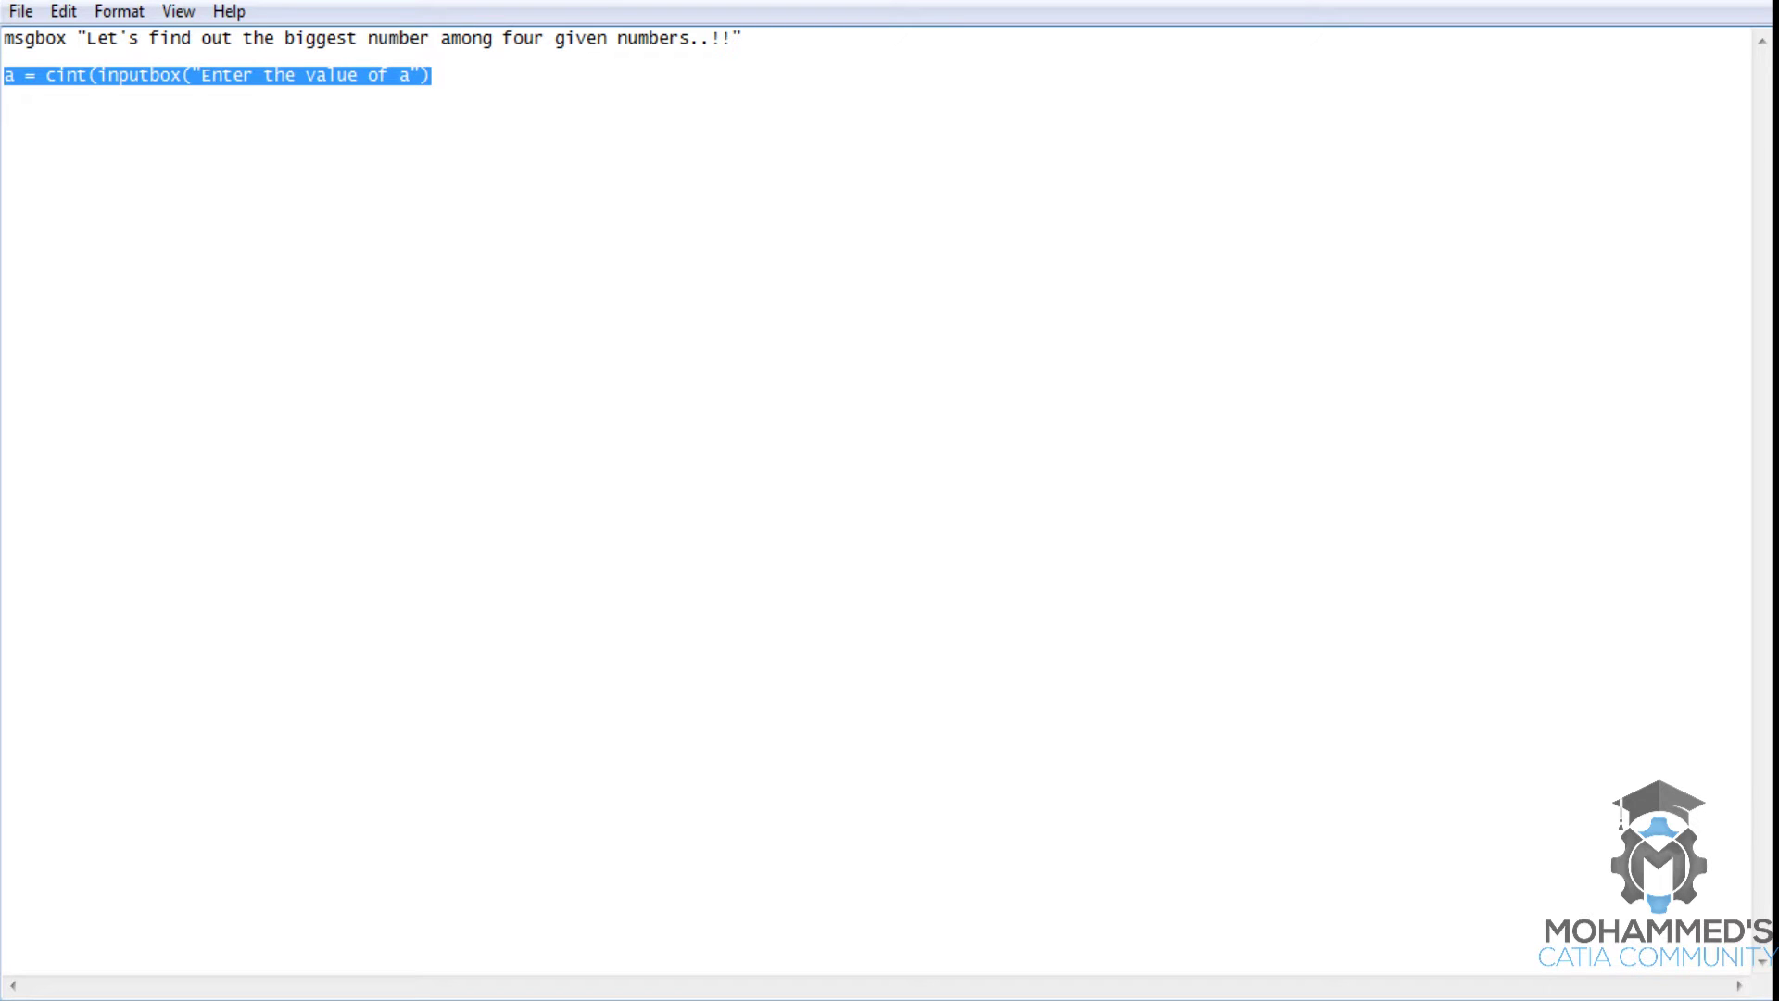
key("End")
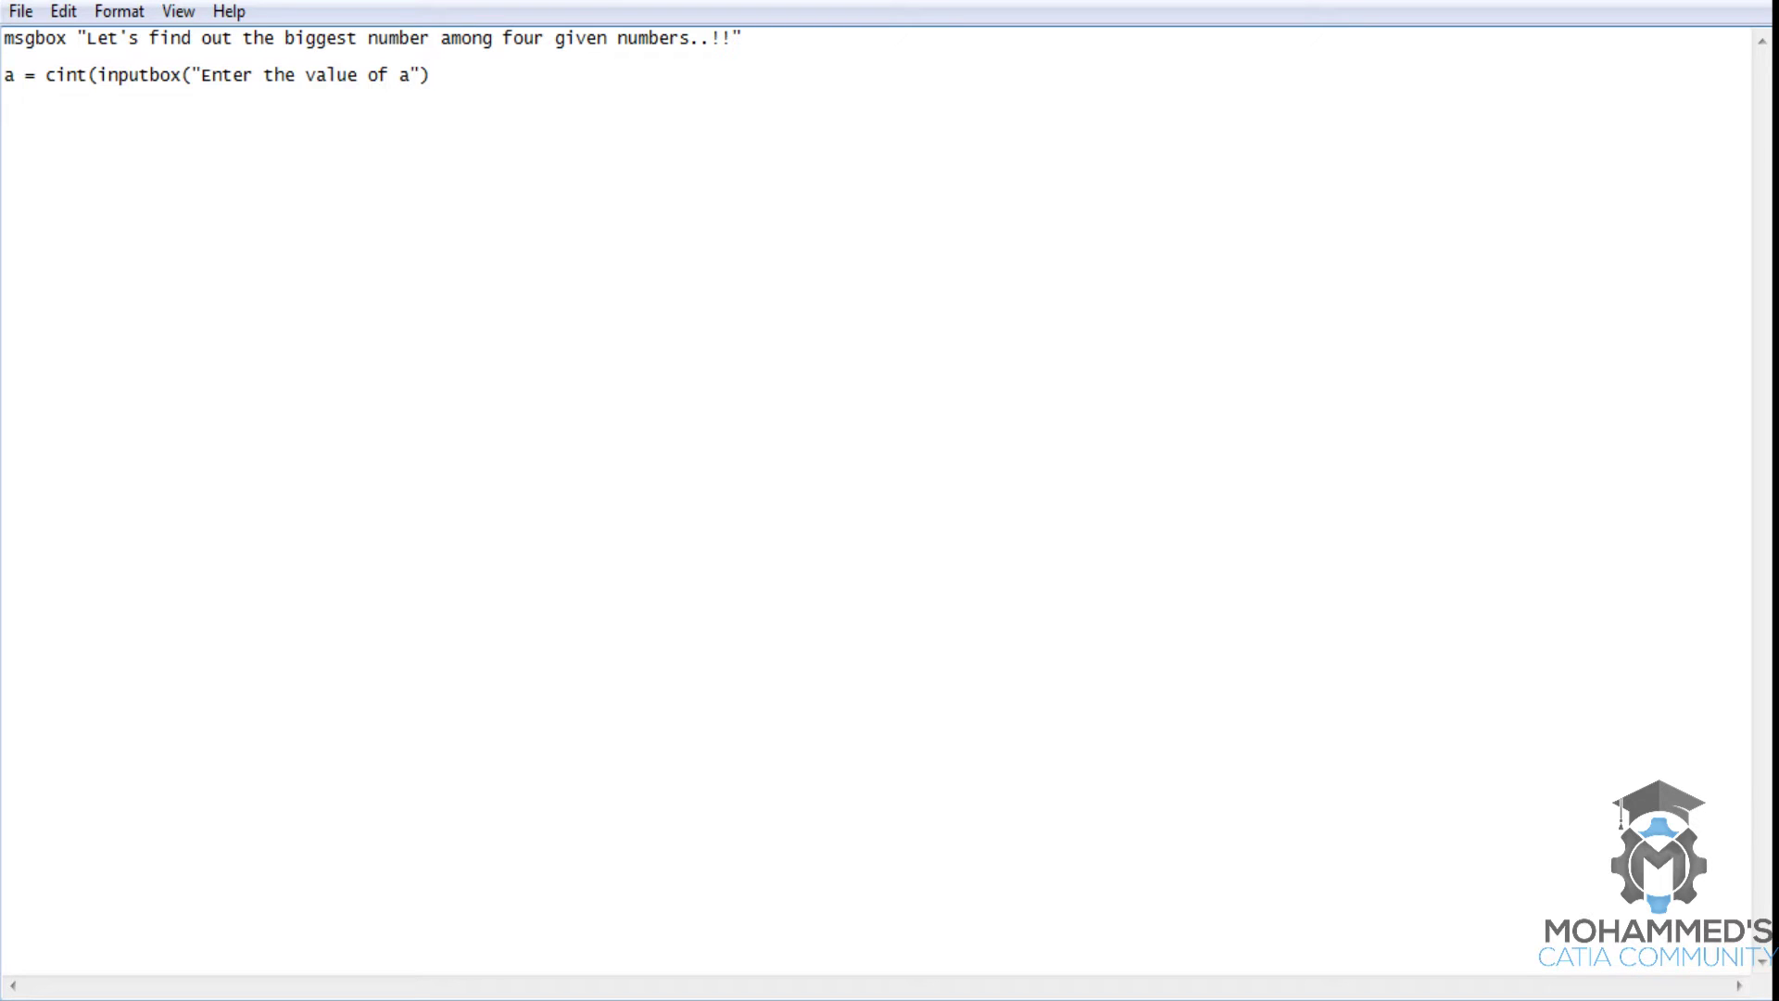
key("ctrl+v")
key("ctrl+v")
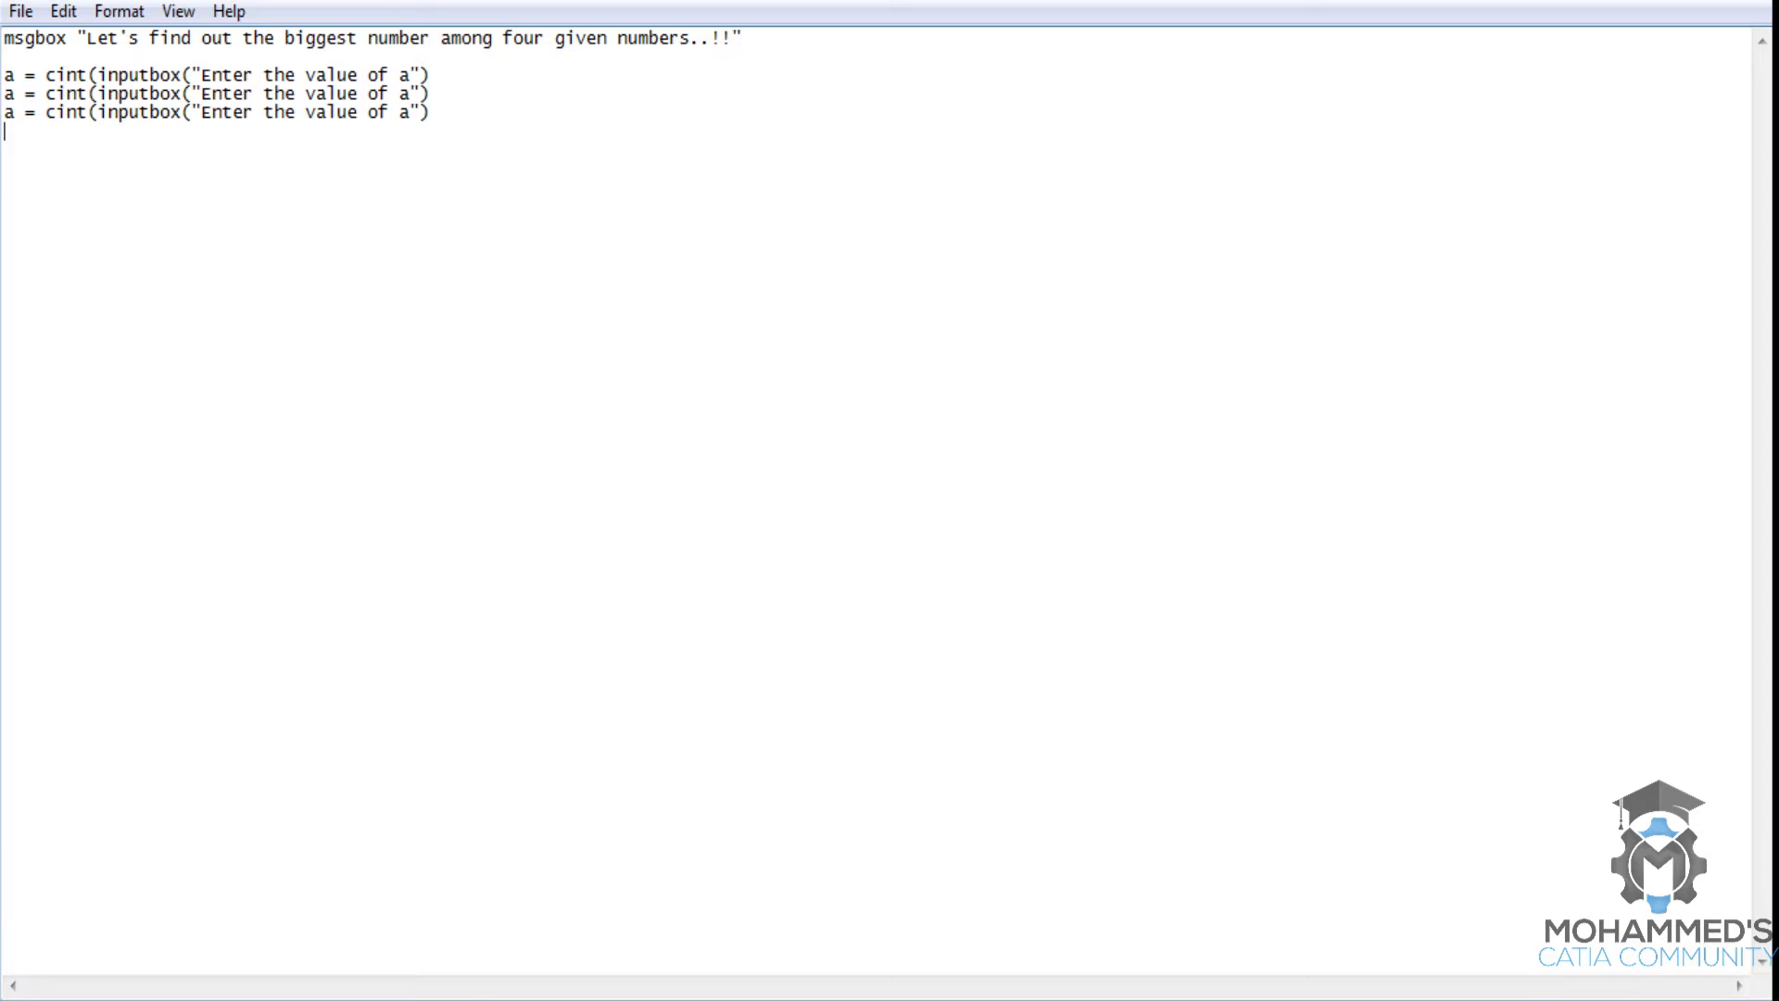
key("ctrl+v")
key("Return")
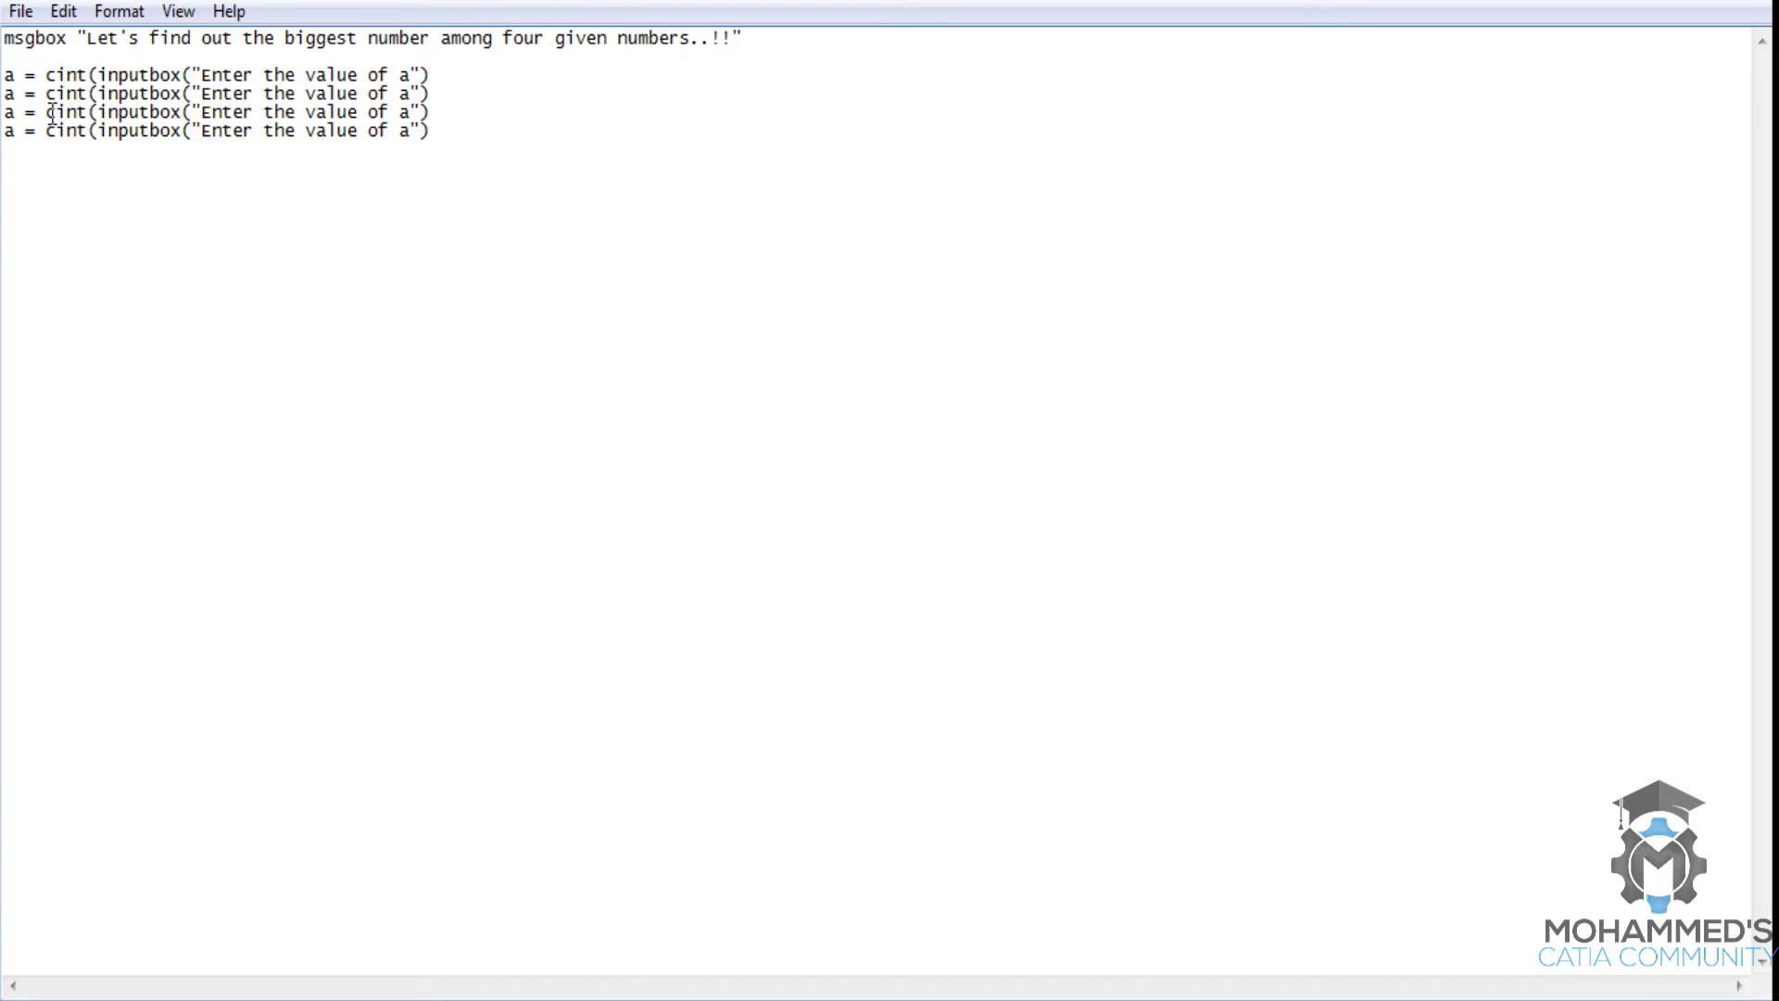
- Rename the copied lines' variables and prompts to b, c and d
key("BackSpace")
type("b")
key("Down")
key("BackSpace")
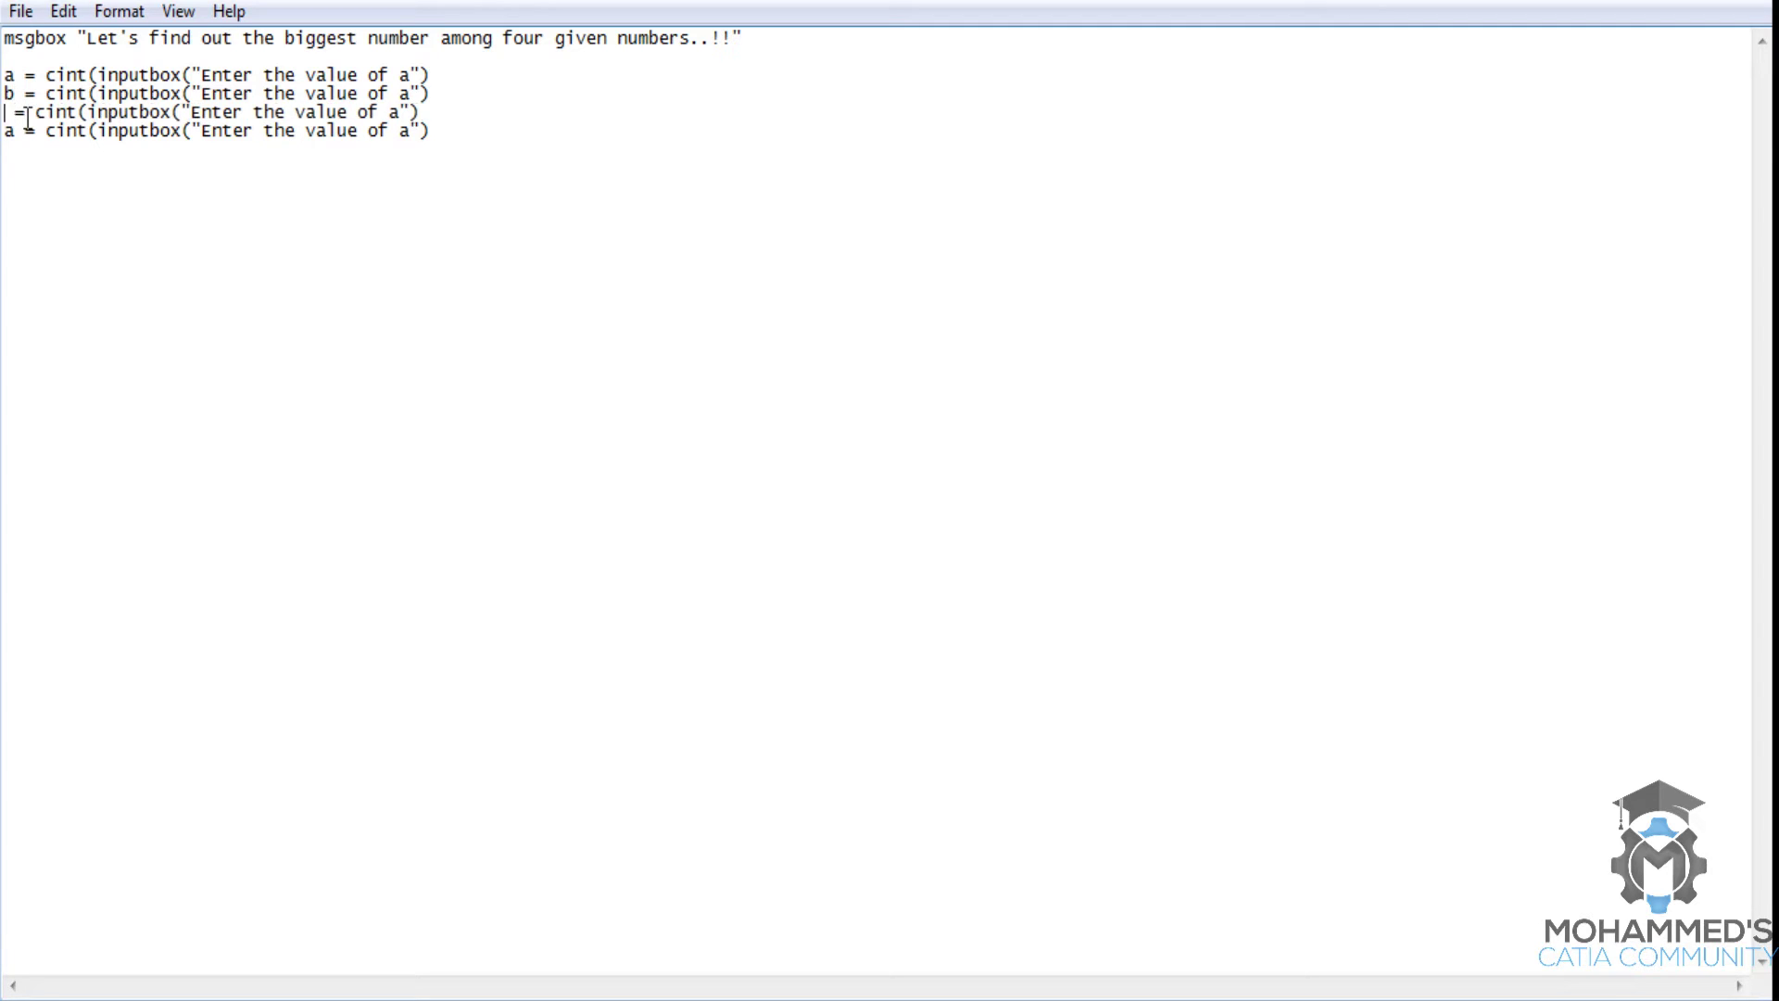
type("c")
key("BackSpace")
type("d")
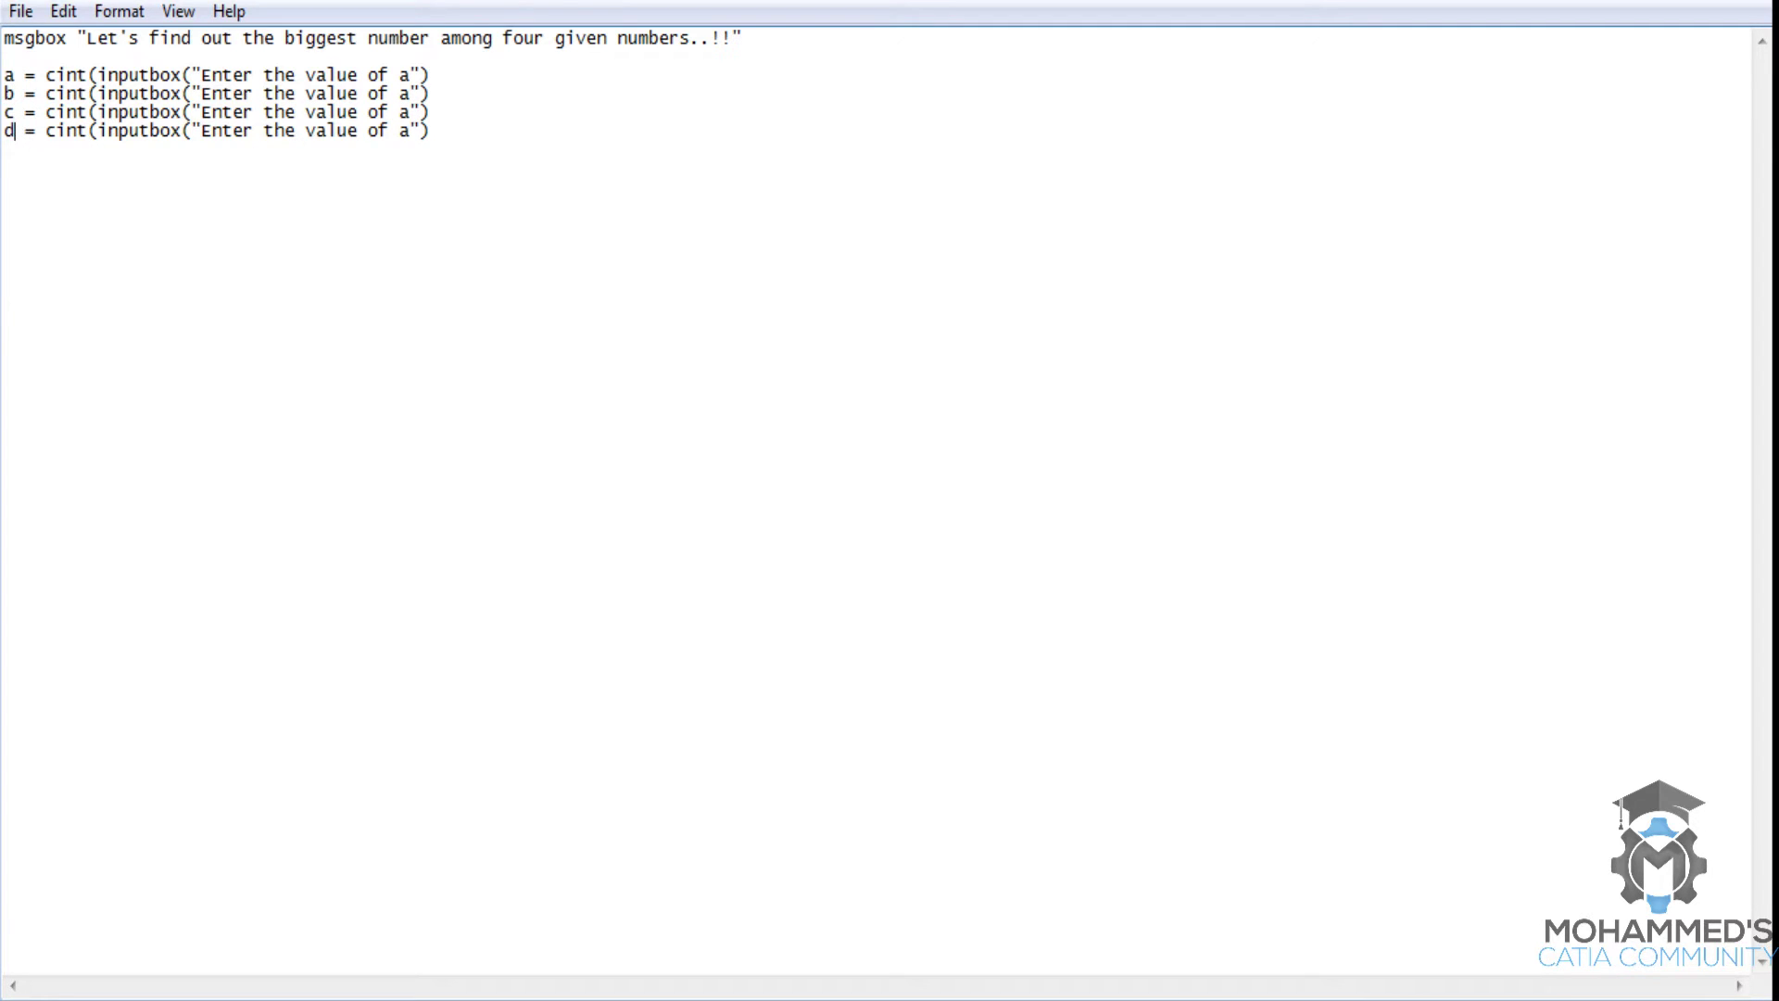
left_click(411, 94)
key("BackSpace")
type("b")
key("BackSpace")
type("c")
key("Down")
key("BackSpace")
type("d")
- Leave a blank line after the four input lines before the comparison code
key("End")
key("Return")
key("Return")
type("if ")
type("(")
type("a>")
type("b) and ")
type("(a>")
type("c) and ")
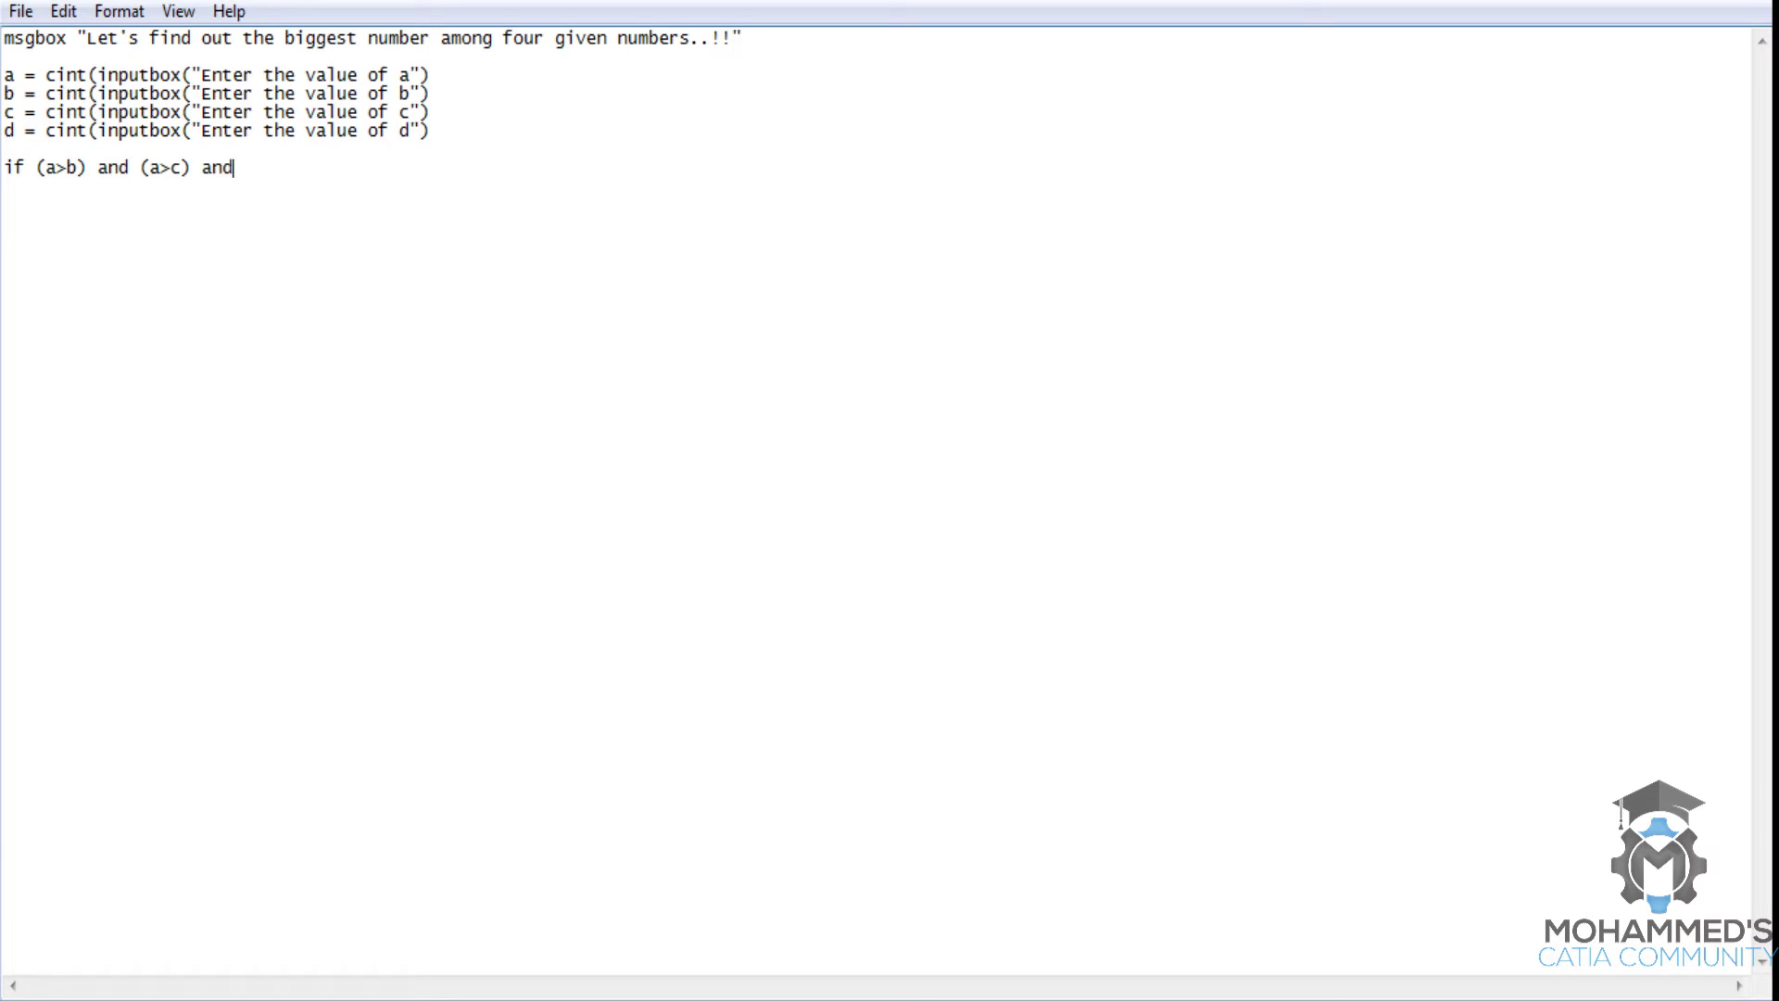
type("(a>d")
type(") ")
type("the")
type("n")
- Add msgbox "a is greater" under the if (a>b) and (a>c) and (a>d) then line
key("Return")
type("msgb")
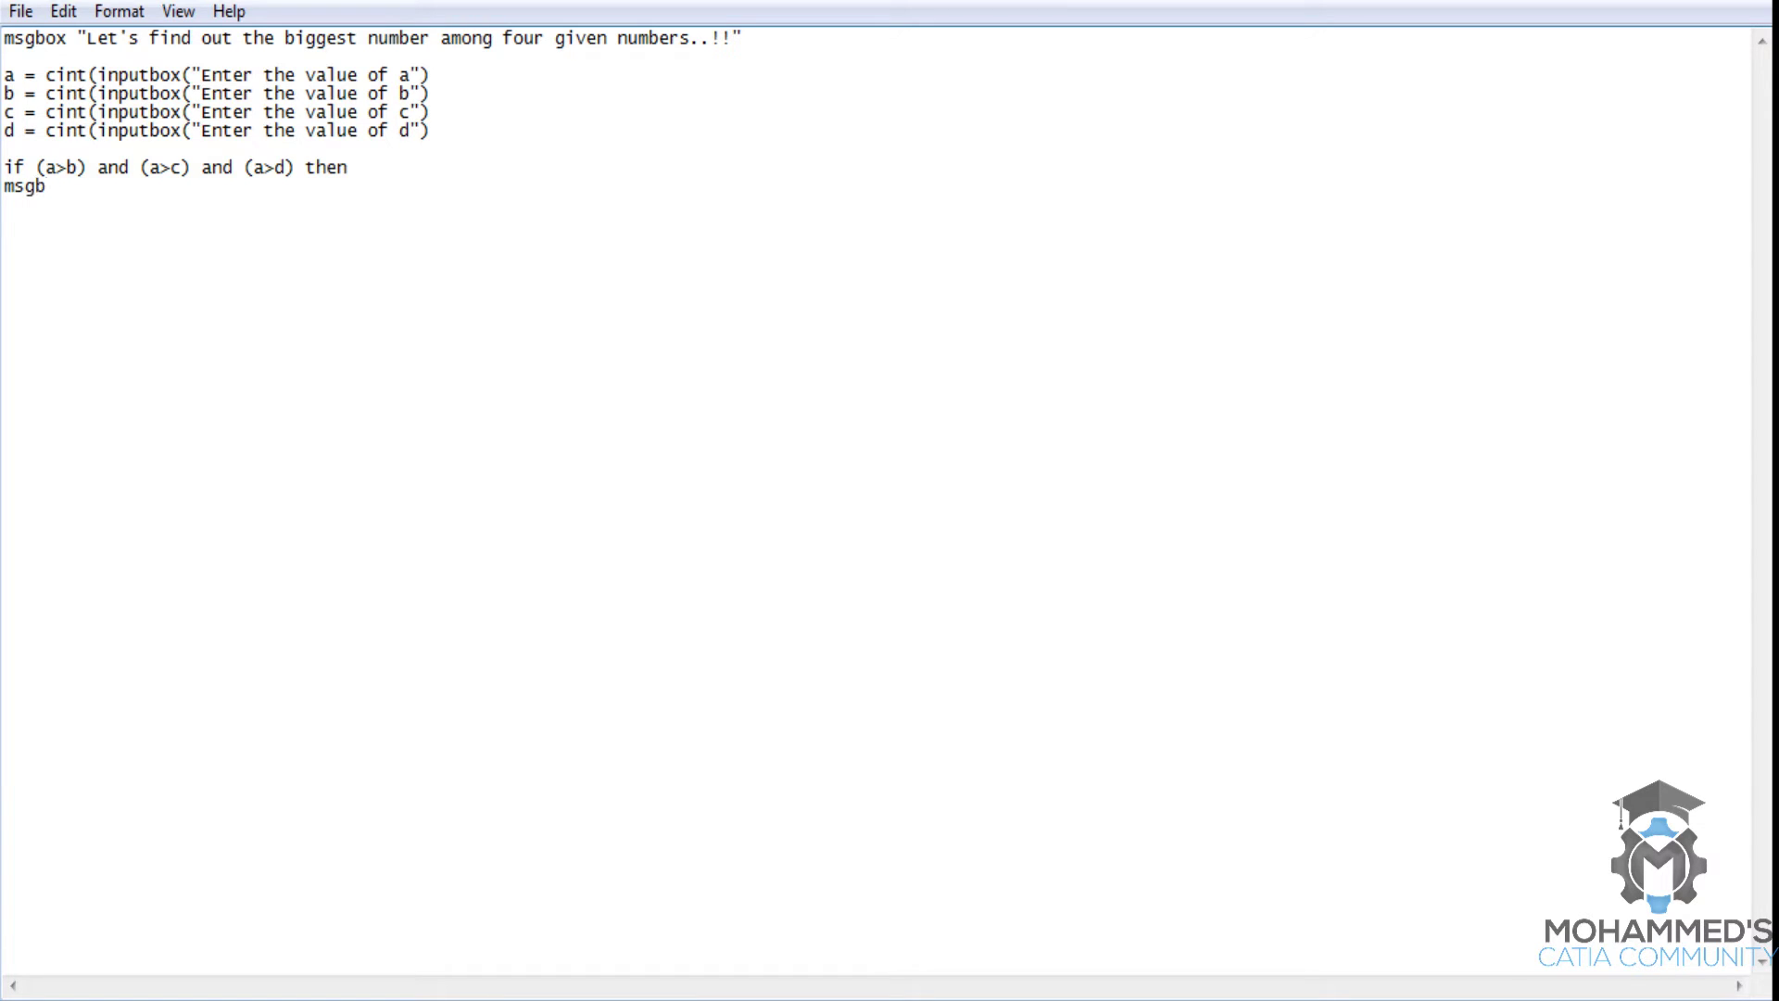
type("ox \"A")
type(" is")
key("BackSpace")
key("BackSpace")
key("BackSpace")
key("BackSpace")
type("a ")
type("is greater")
type("\"  ")
type("elsef")
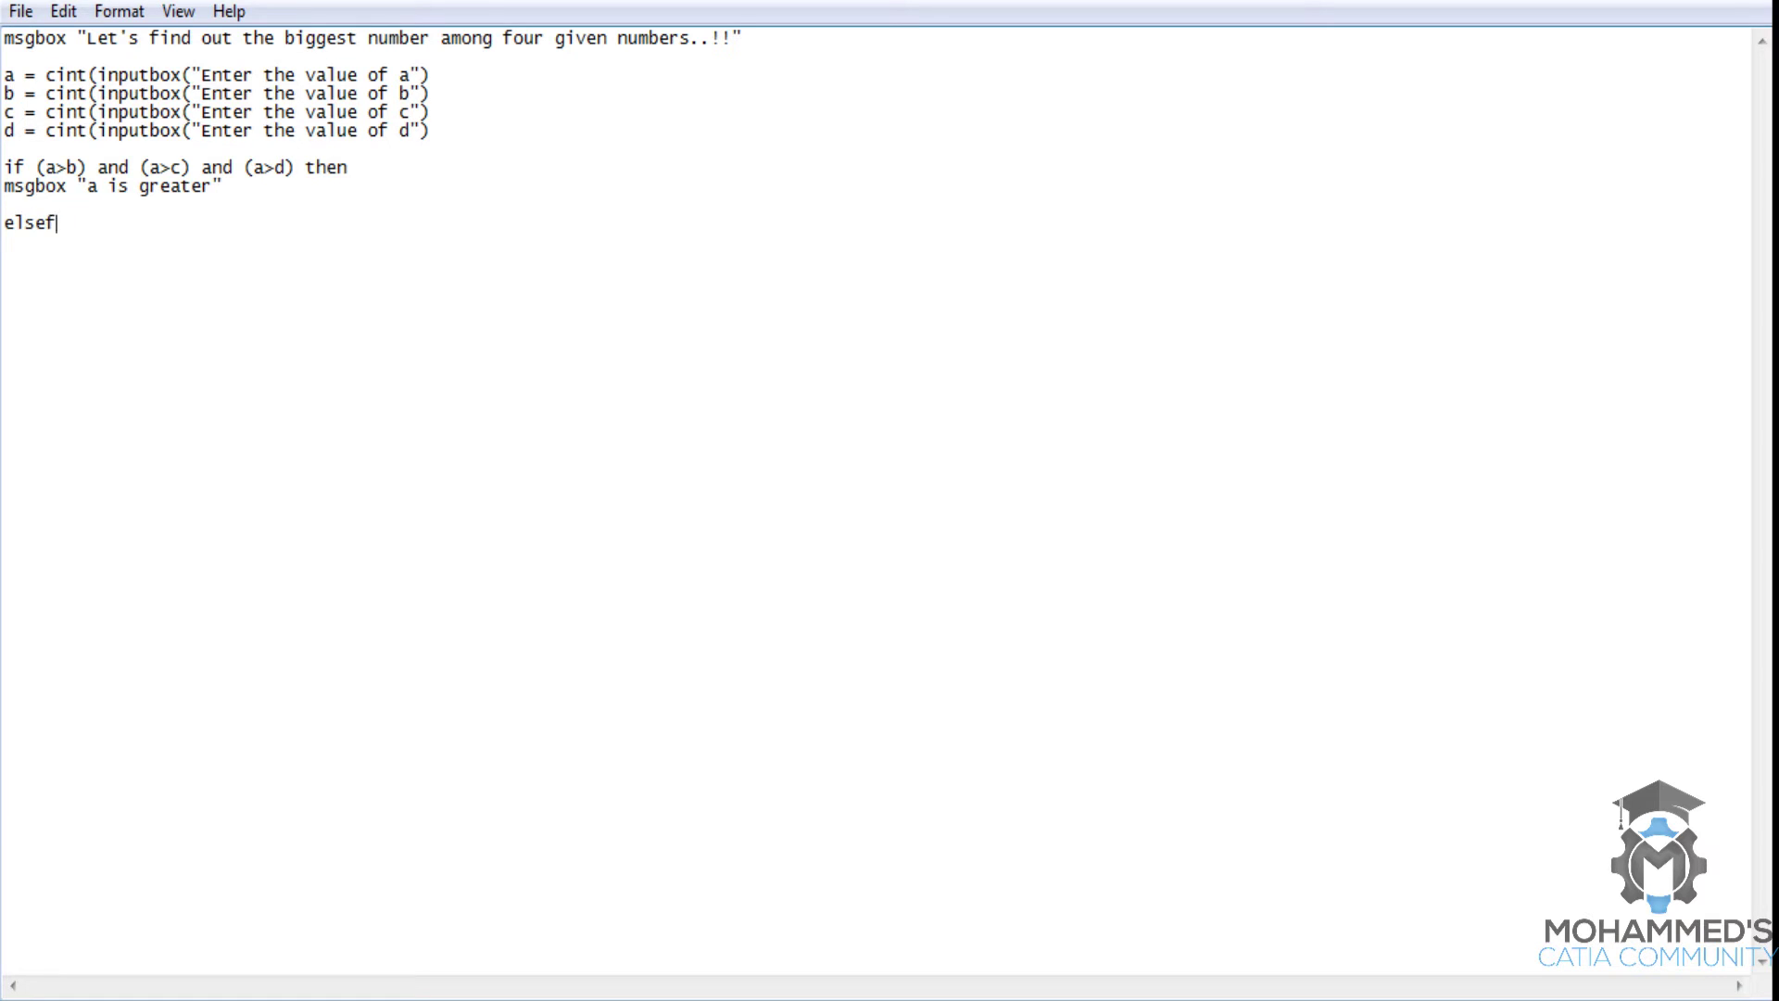
- Write elseif (b>a) and (b>c) and (b>d) then, followed by msgbox "b is greater"
key("BackSpace")
type("if")
type(" (a")
key("BackSpace")
type("b")
type(">a")
type(") and (")
type("b>")
type("c")
key("BackSpace")
type("c) and ")
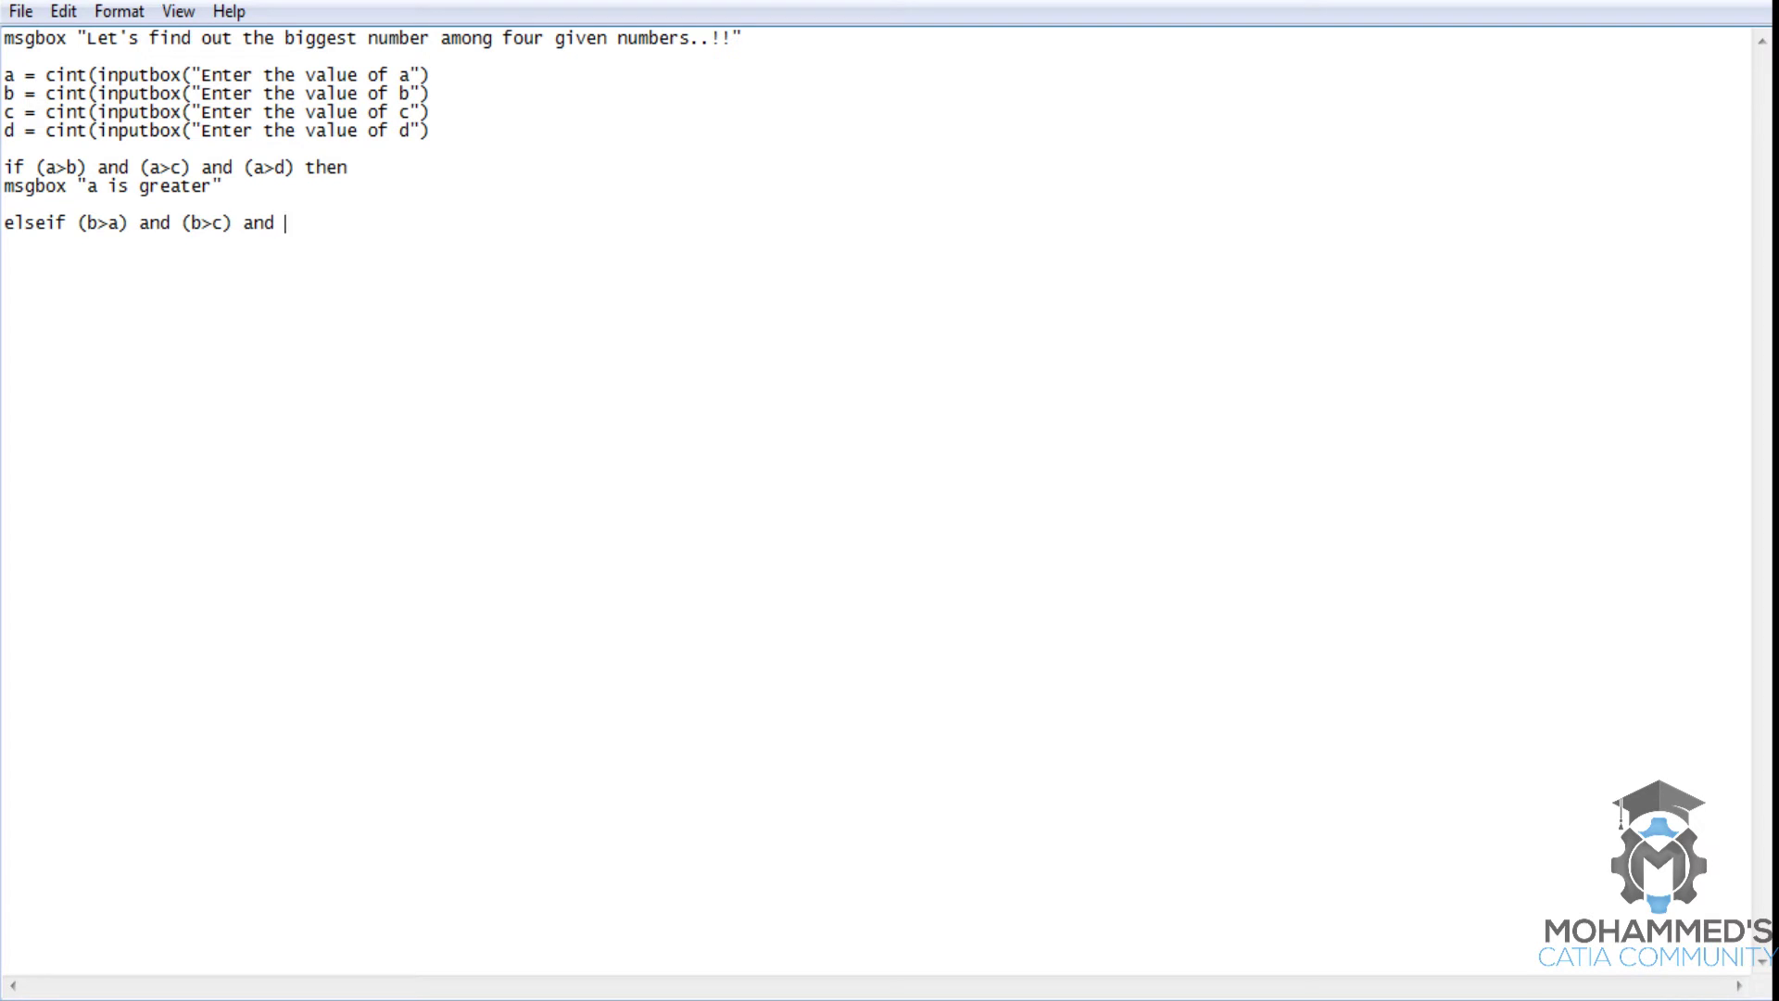
type("(")
key("BackSpace")
type("(b")
type(">")
type("d")
type(") then ")
type("msg")
type("box \"b")
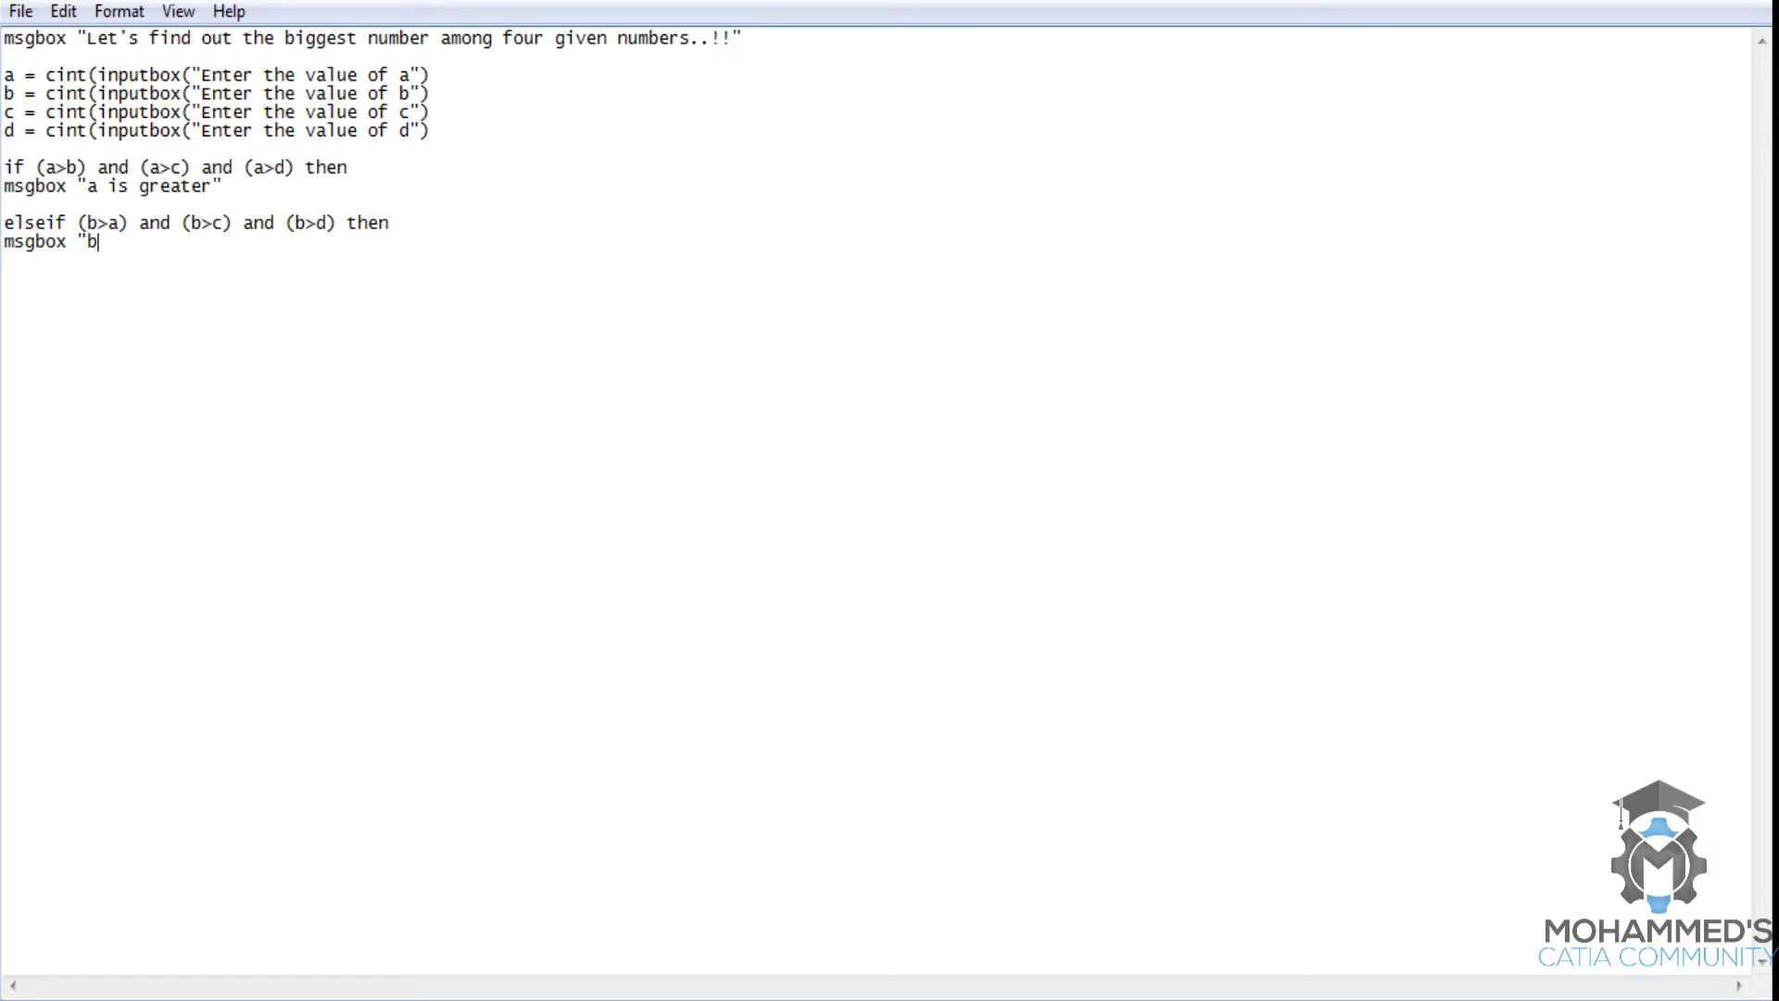
type(" is greater")
type("\"")
left_click(92, 173)
left_click(223, 256)
key("Return")
key("Return")
type("elseif ")
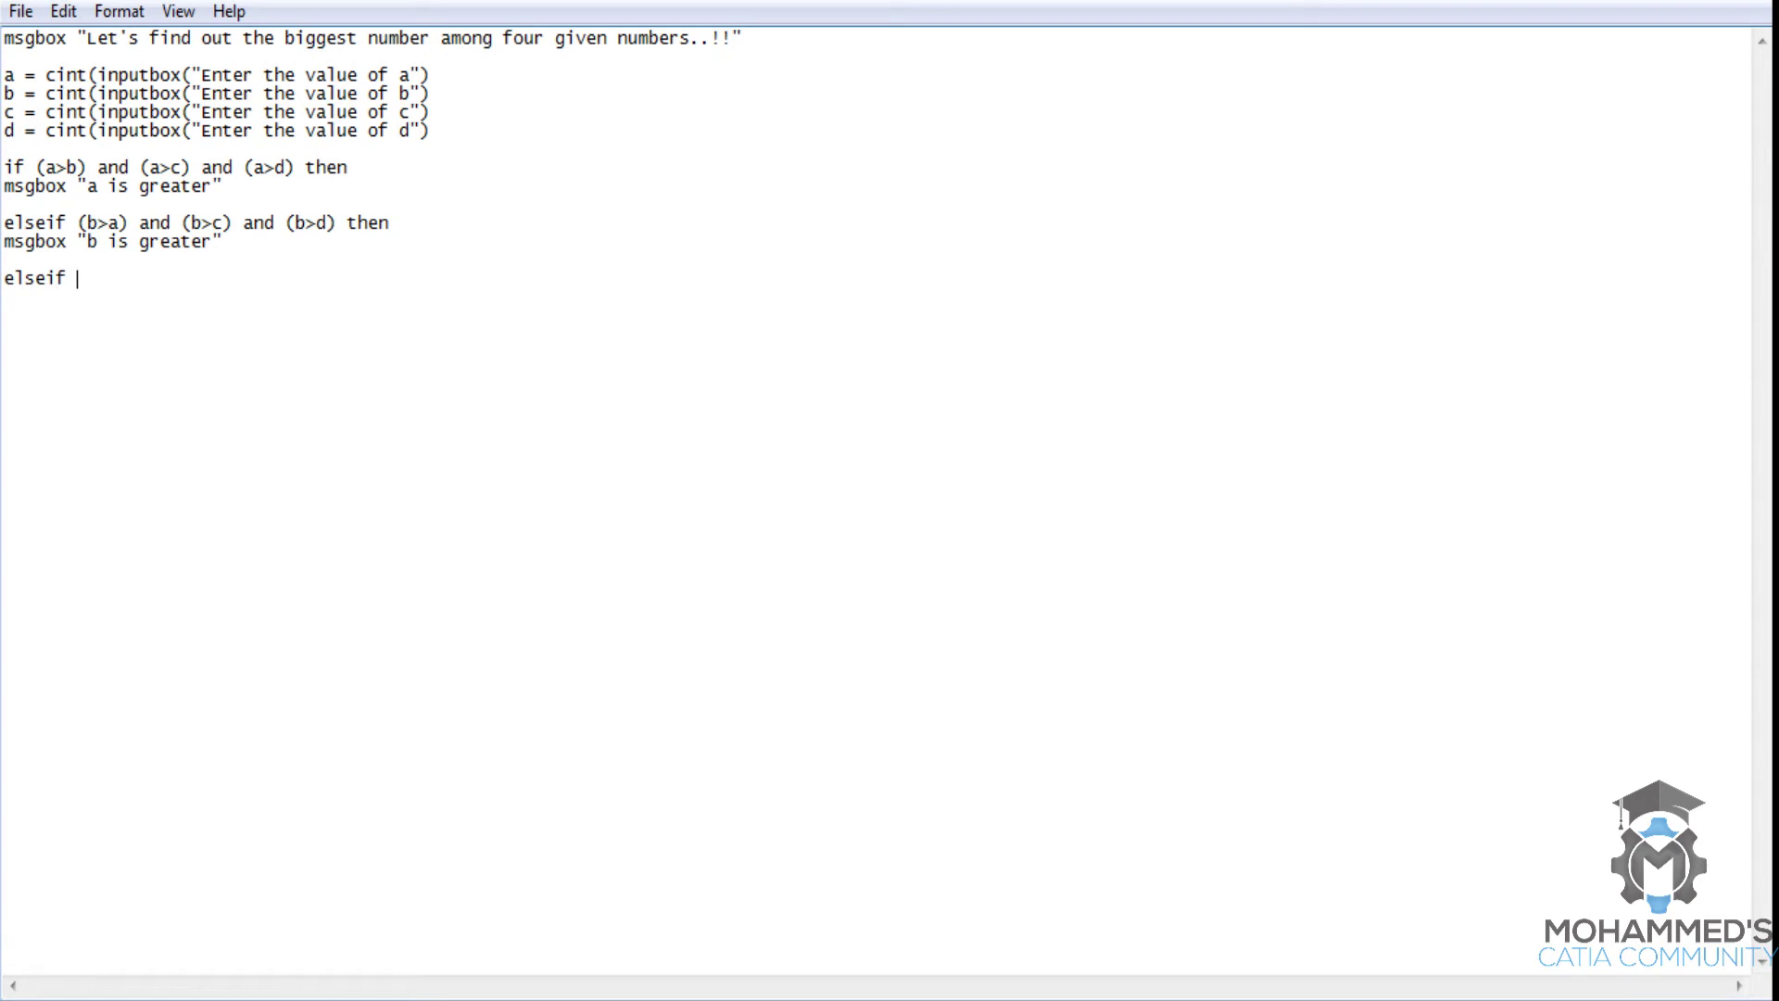
type("(")
type("c>a) an")
type("d (c")
type(">")
type("b) and (")
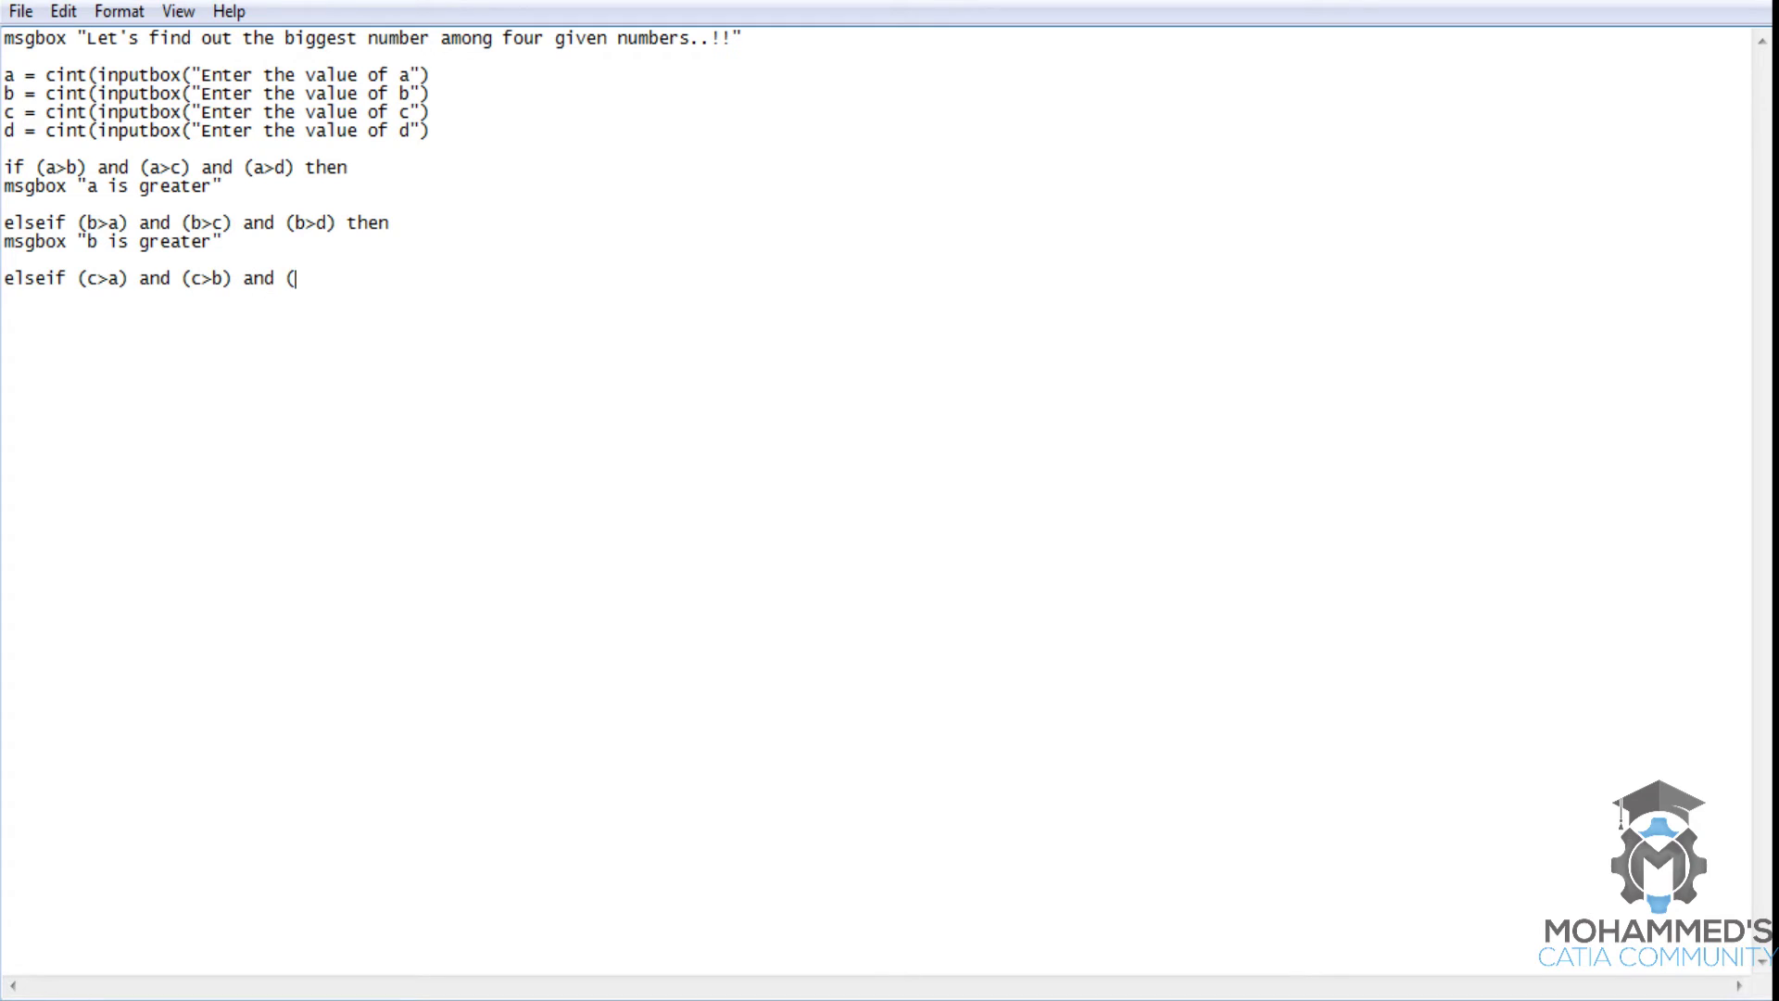
type("c>d)")
type(" then ")
type("msgbox")
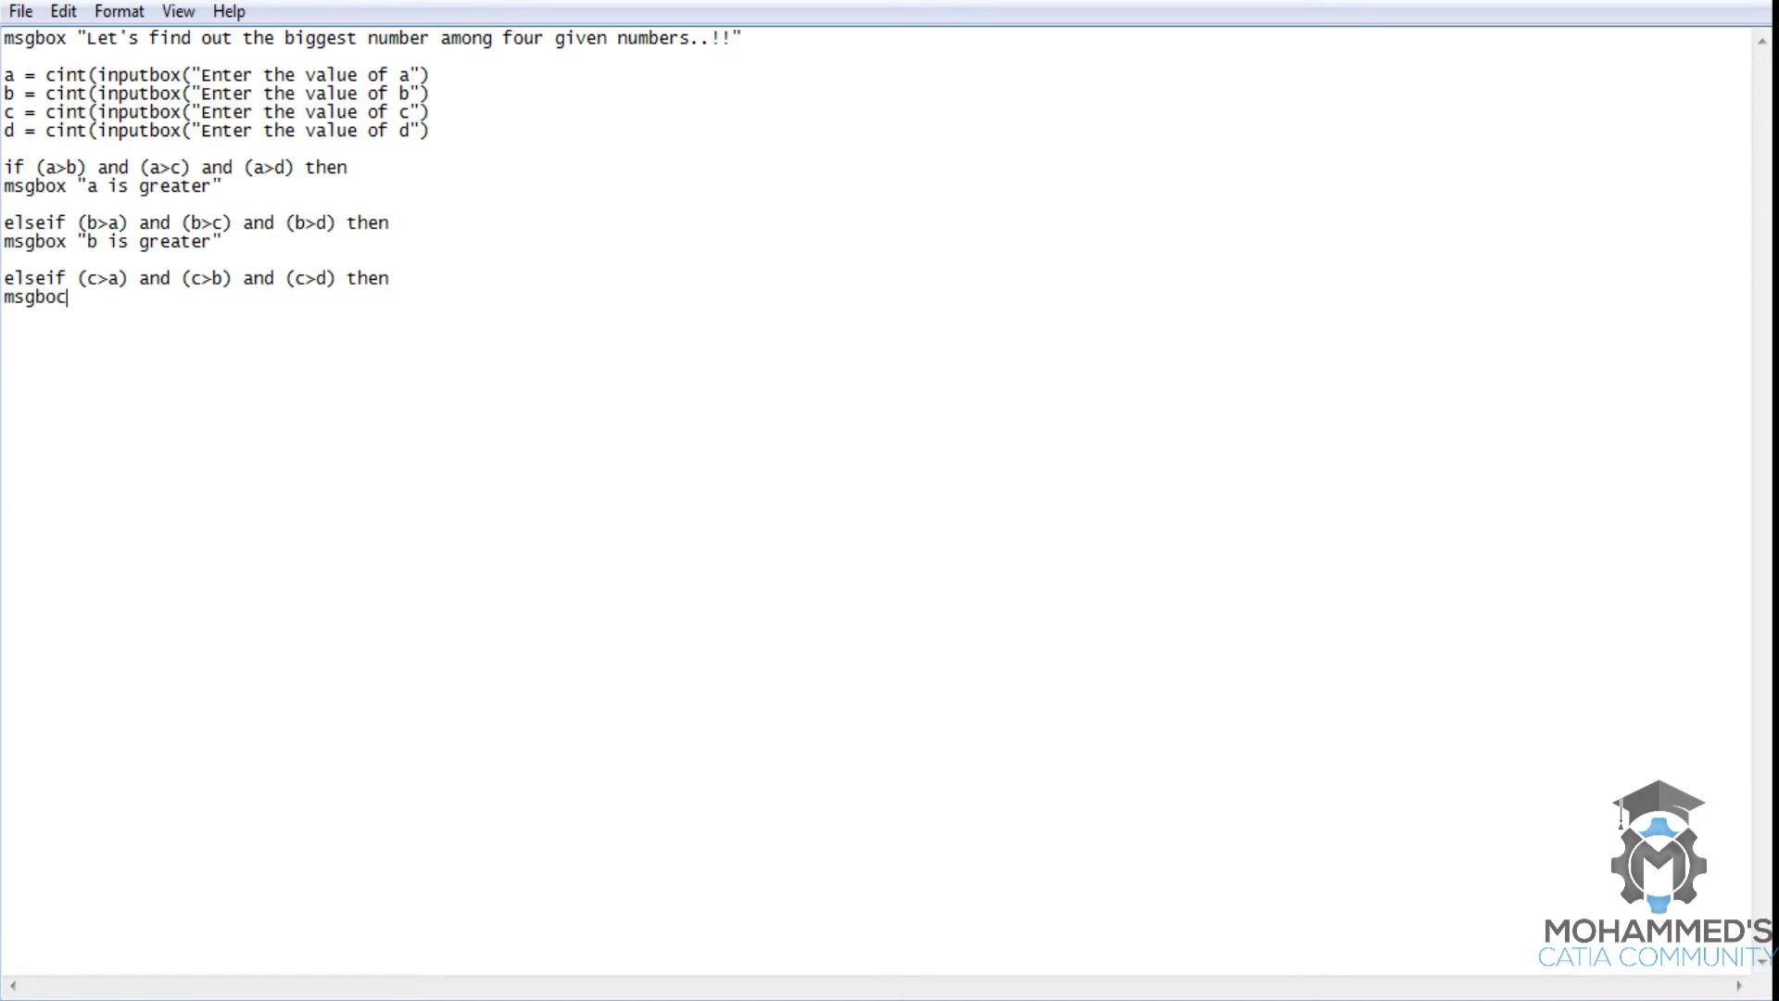
type(" \"")
type("c is greate")
type("r\"")
- Write elseif (c>a) and (c>b) and (c>d) then, followed by msgbox "c is greater"
key("Return")
key("Return")
type("el")
type("seif")
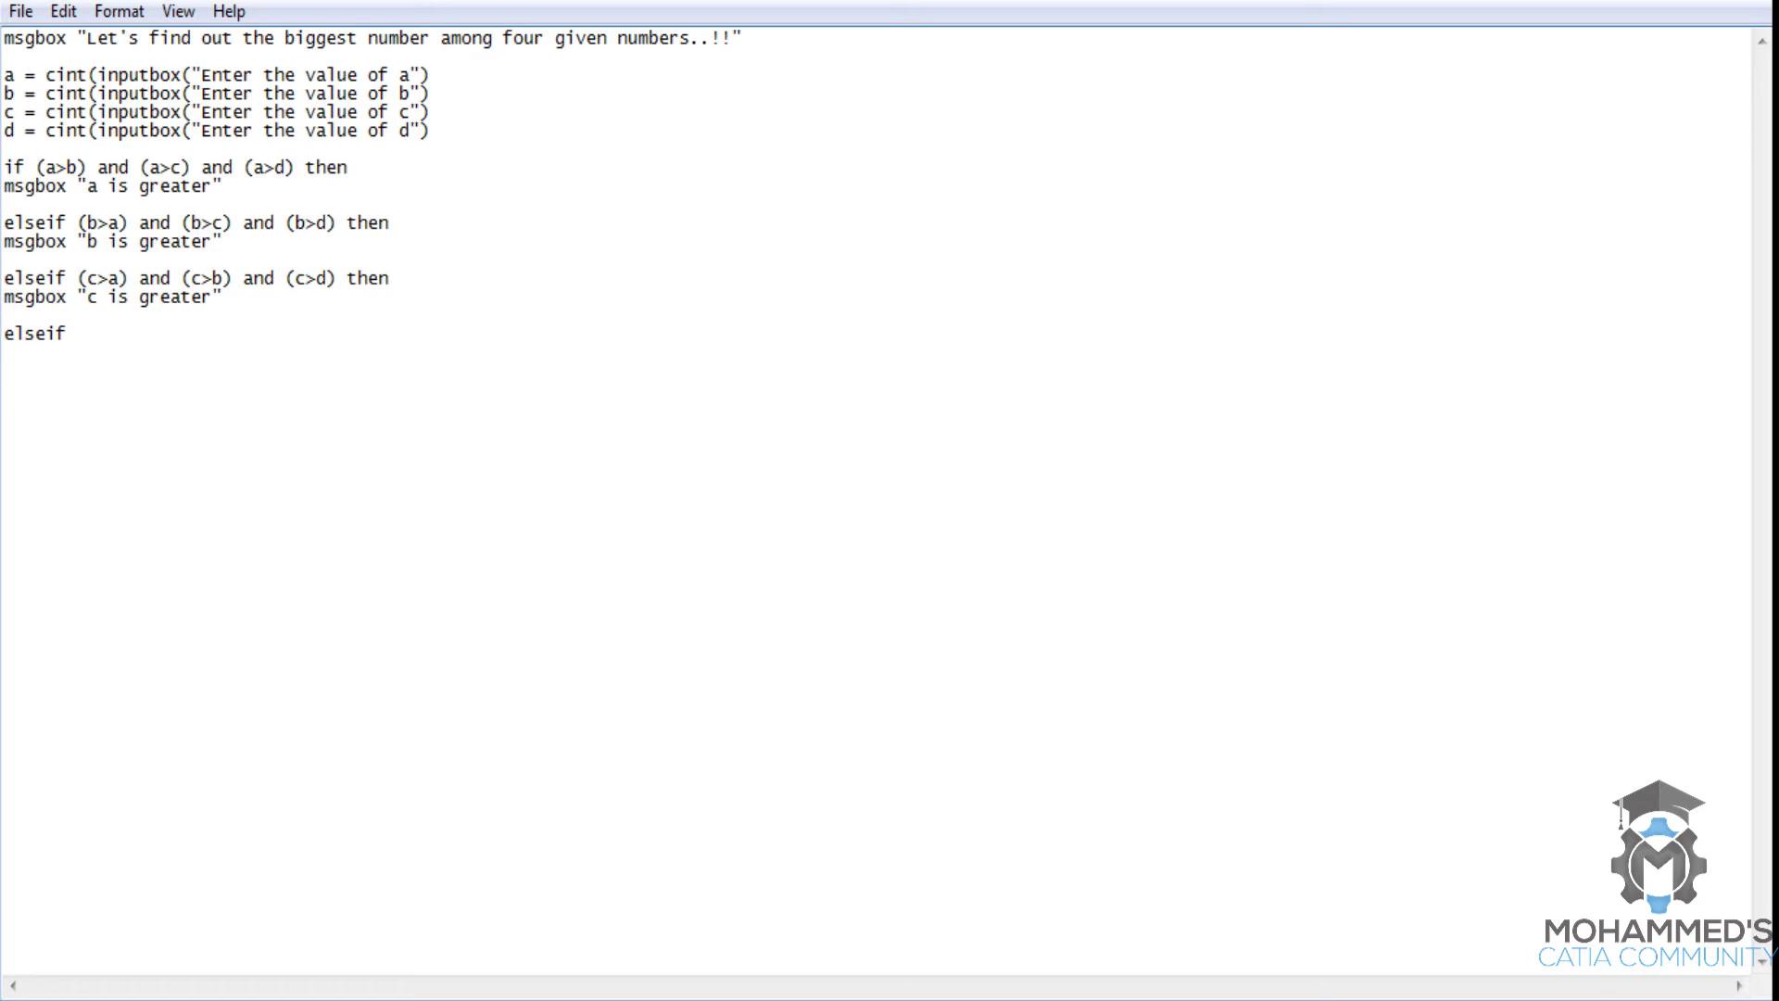
type("(d")
type(">")
type("a) an")
type("d (d>")
type("b")
type(") ")
type("and (d")
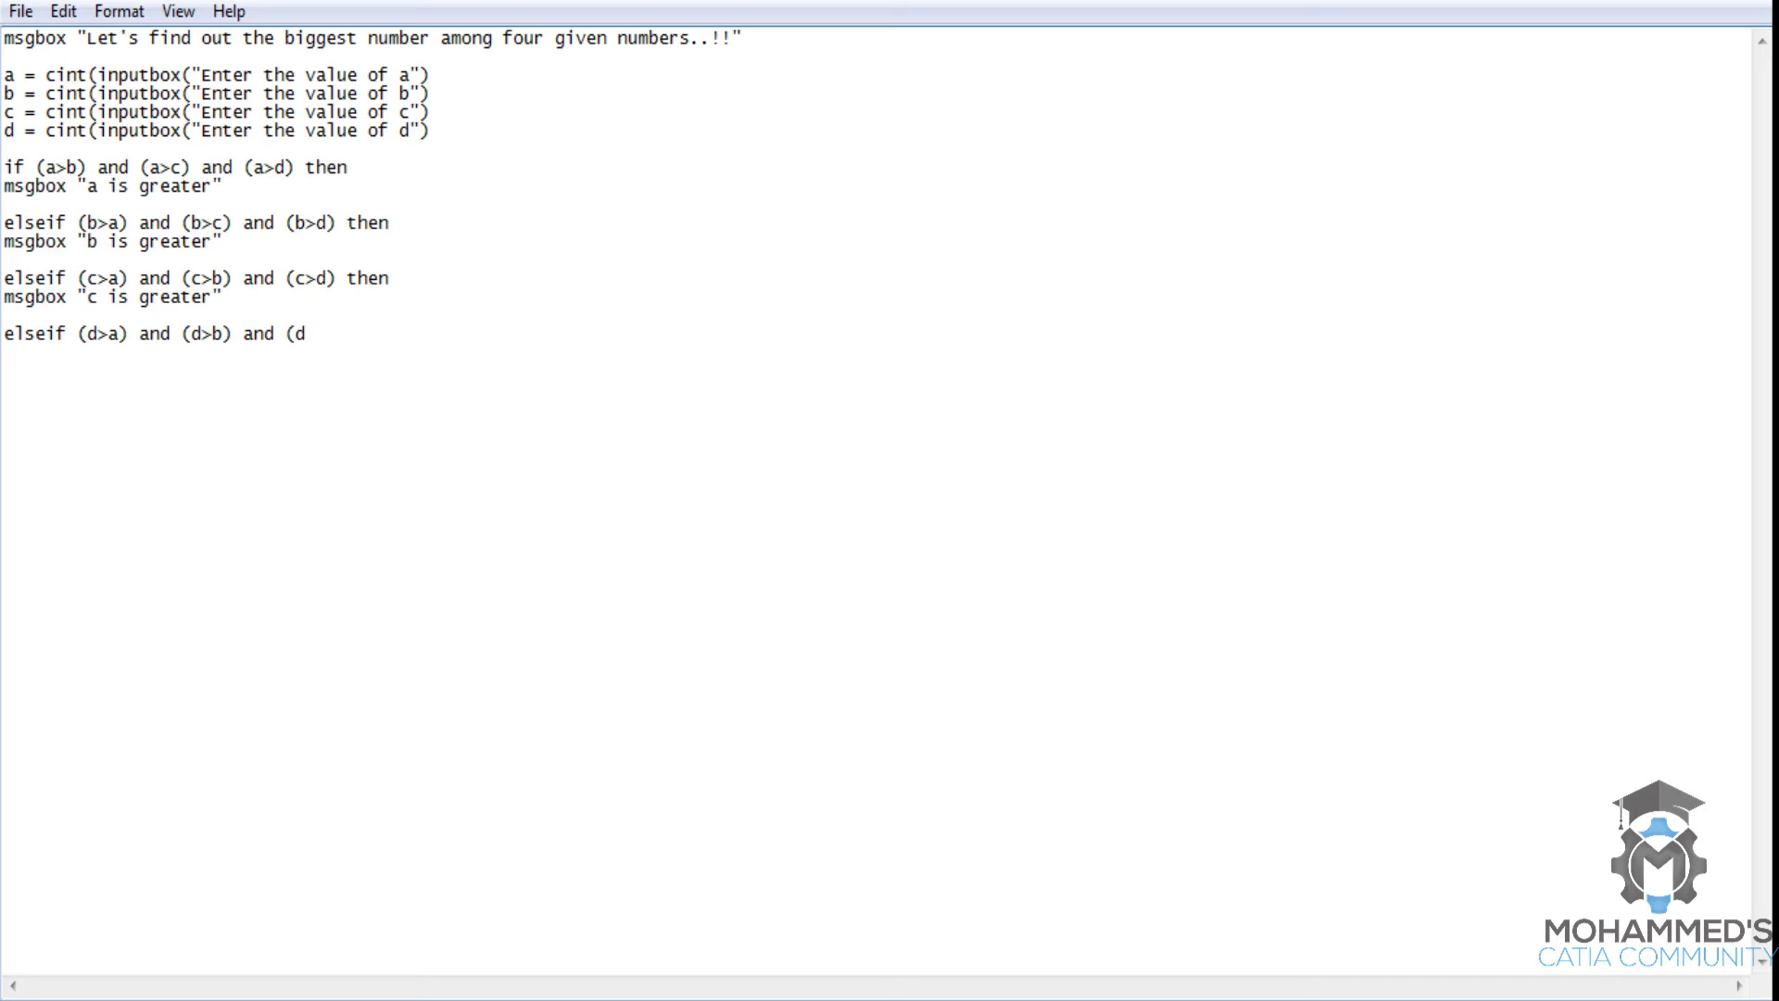
type(">c) then")
- Write elseif (d>a) and (d>b) and (d>c) then, followed by msgbox "d is greater"
key("Return")
type("msgbox ")
type("\"d is g")
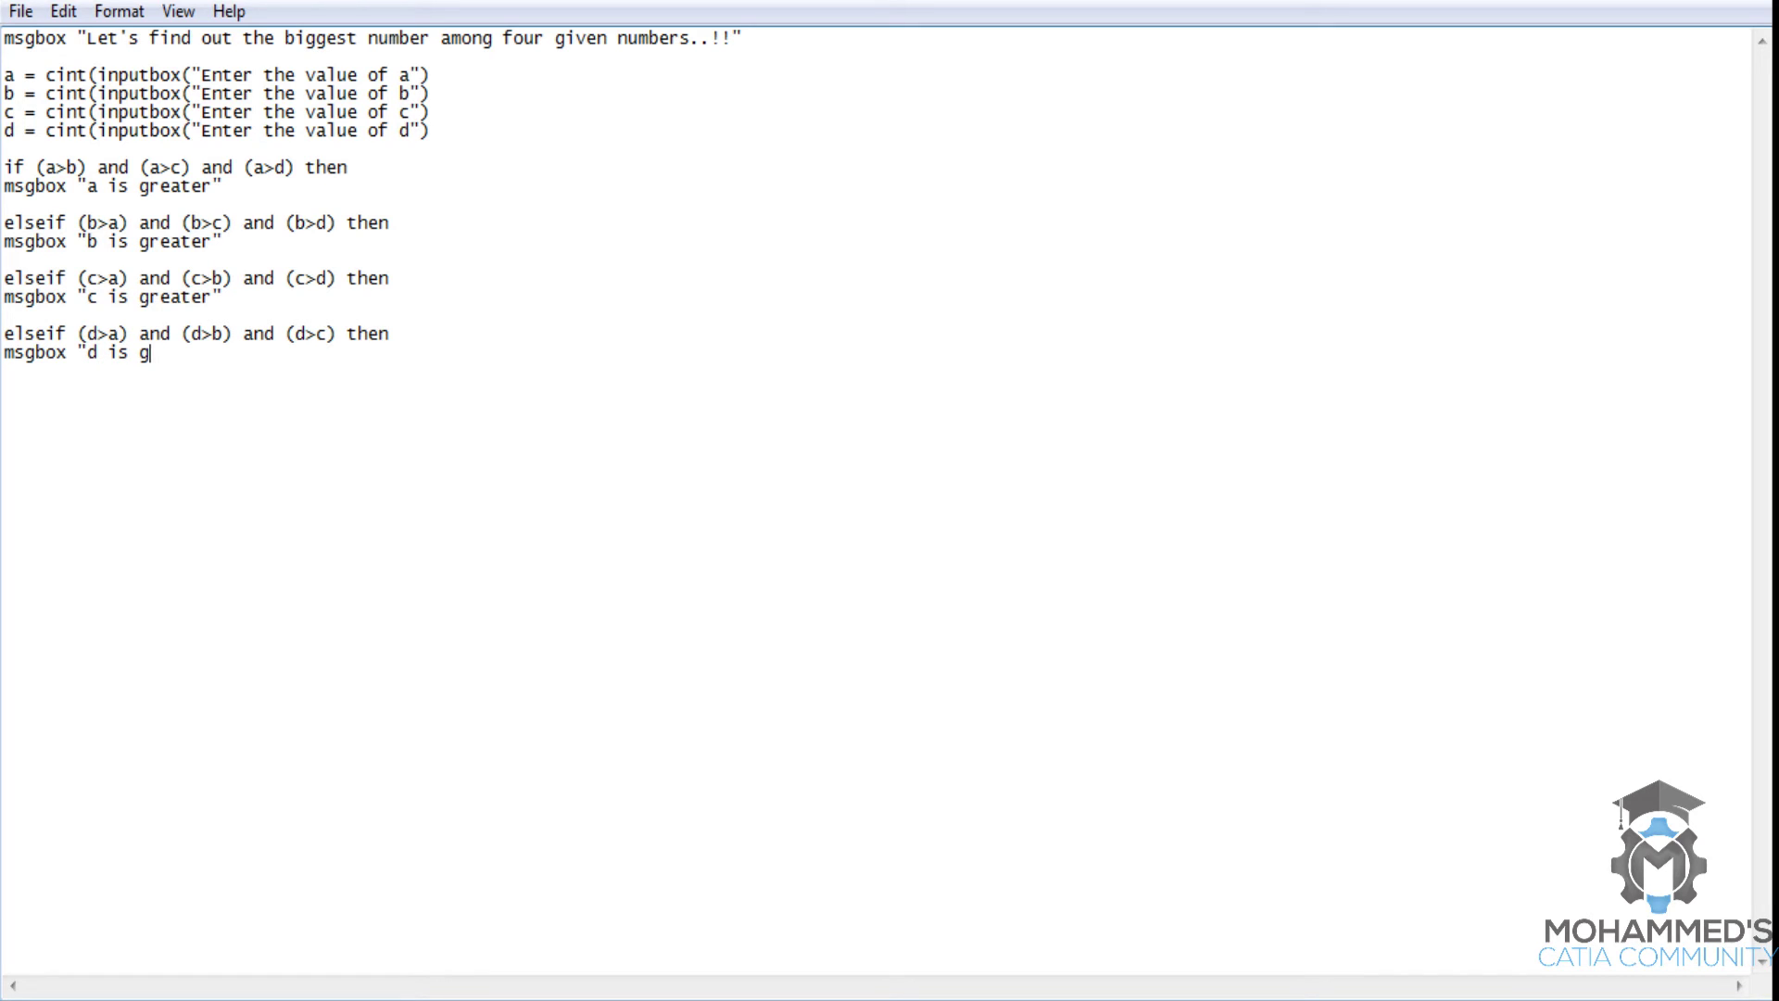
type("reater\"")
- Add an else branch with msgbox "all are same" and close the block with end if
key("Return")
key("Return")
type("else")
key("Return")
type("m")
type("sg")
key("BackSpace")
key("BackSpace")
key("BackSpace")
type("ms")
type("gbox \"all")
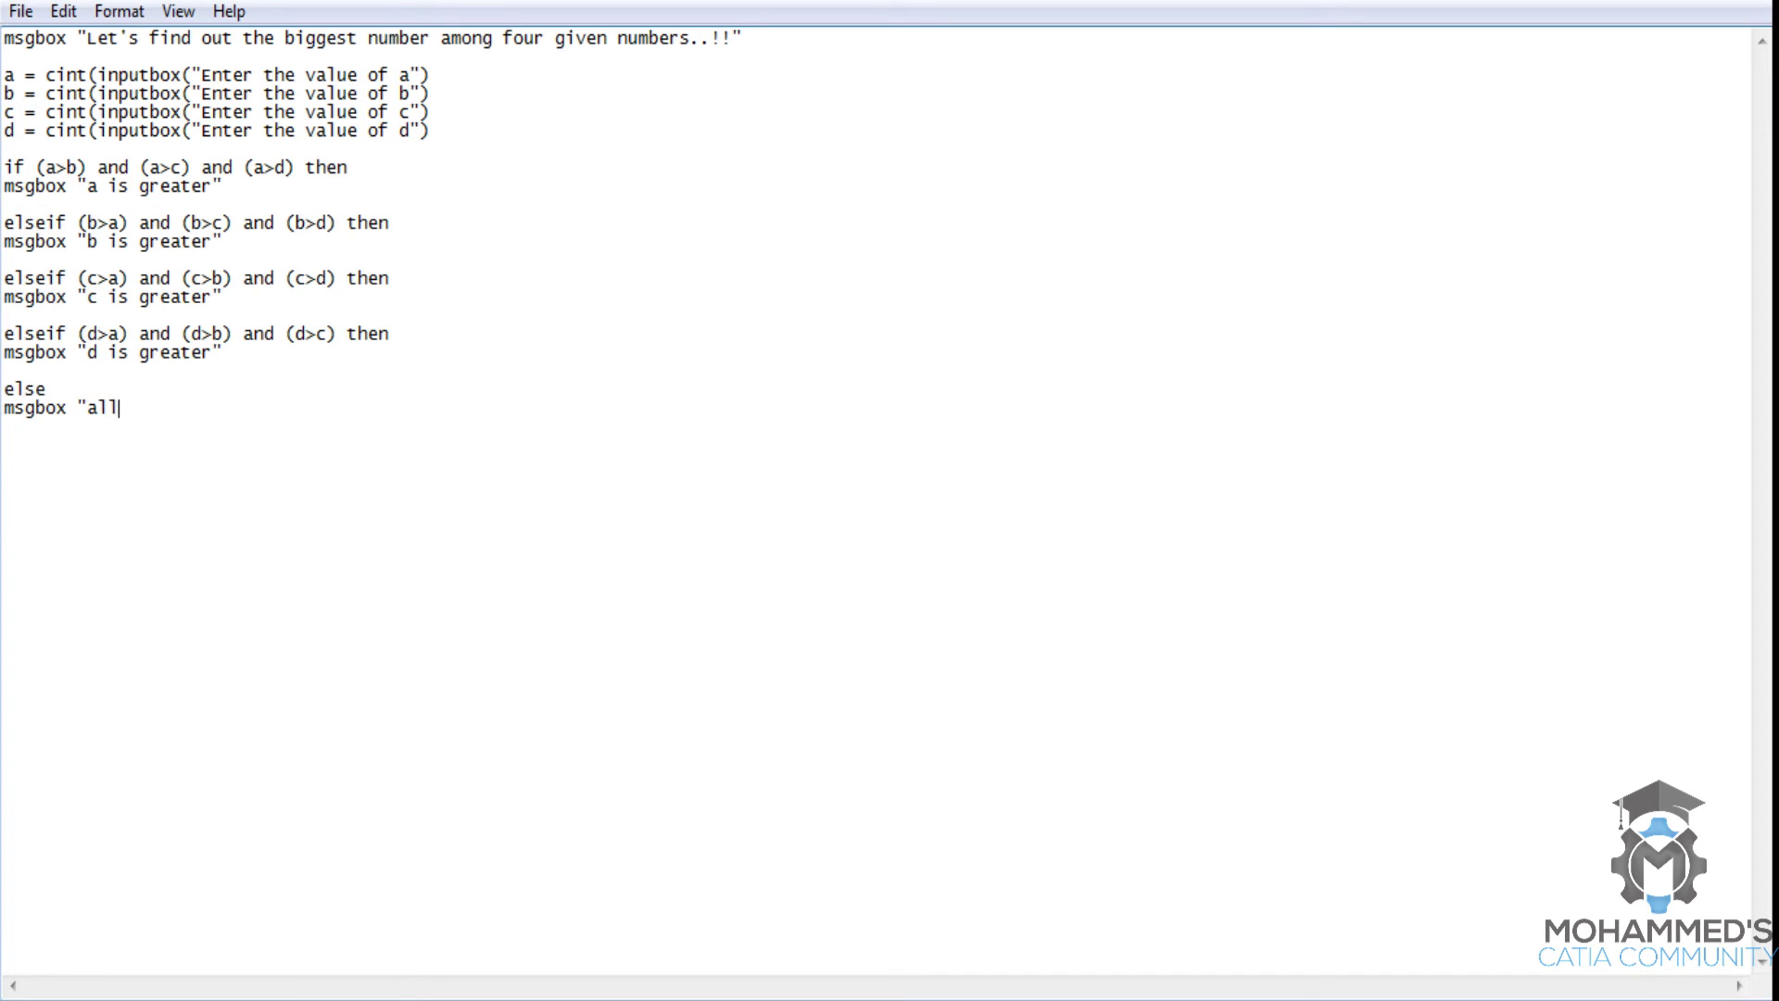
type(" are same\"  ")
type("end if")
- Save the script as 16greaternumber.vbs, run it, and dismiss the line 3 missing ')' error
key("ctrl+s")
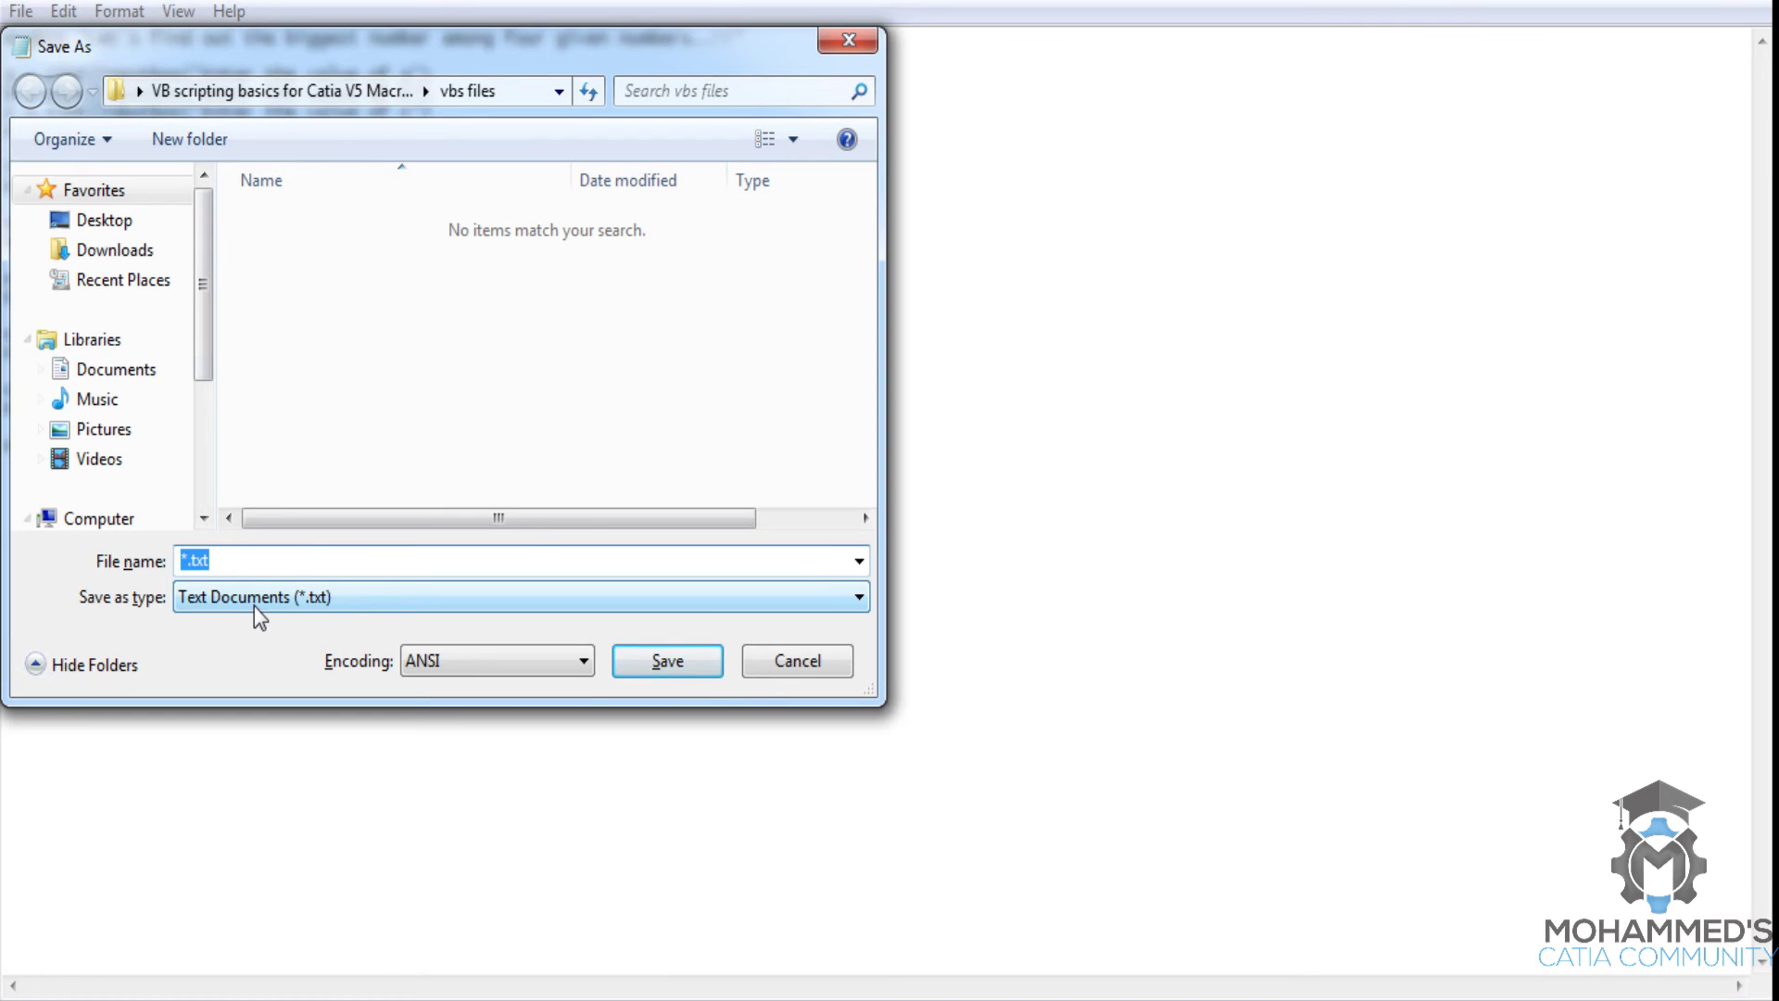
type("14")
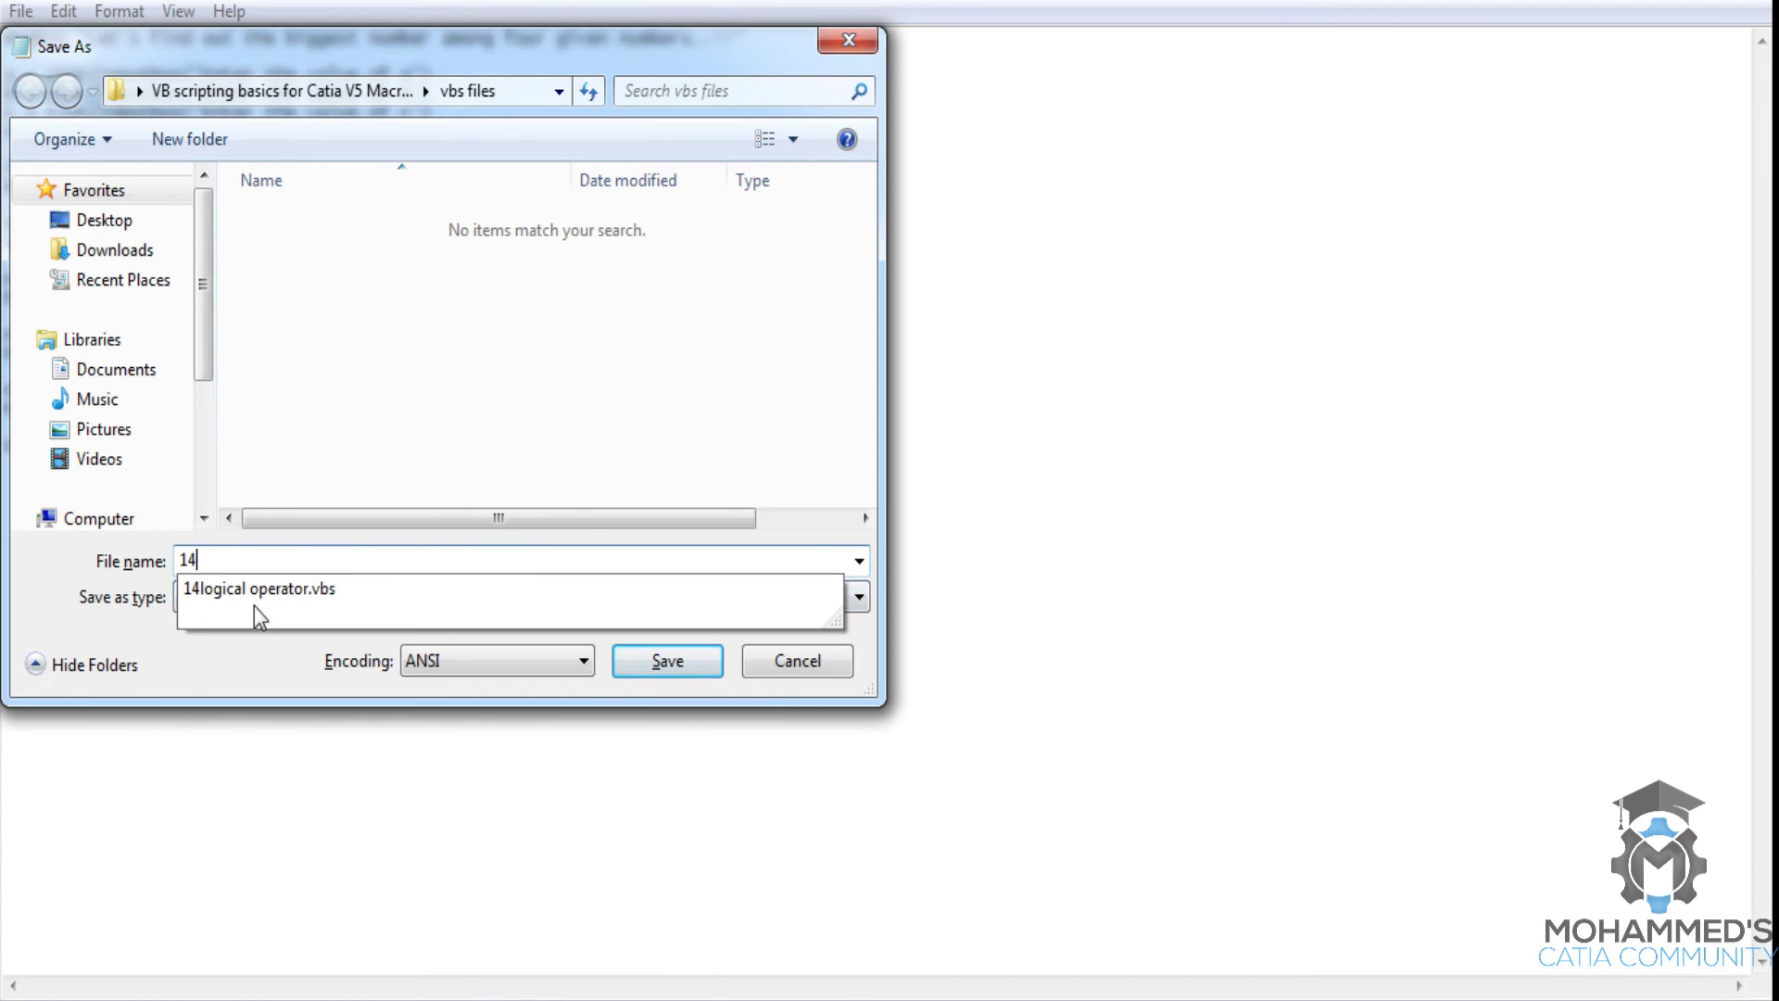
key("BackSpace")
type("6")
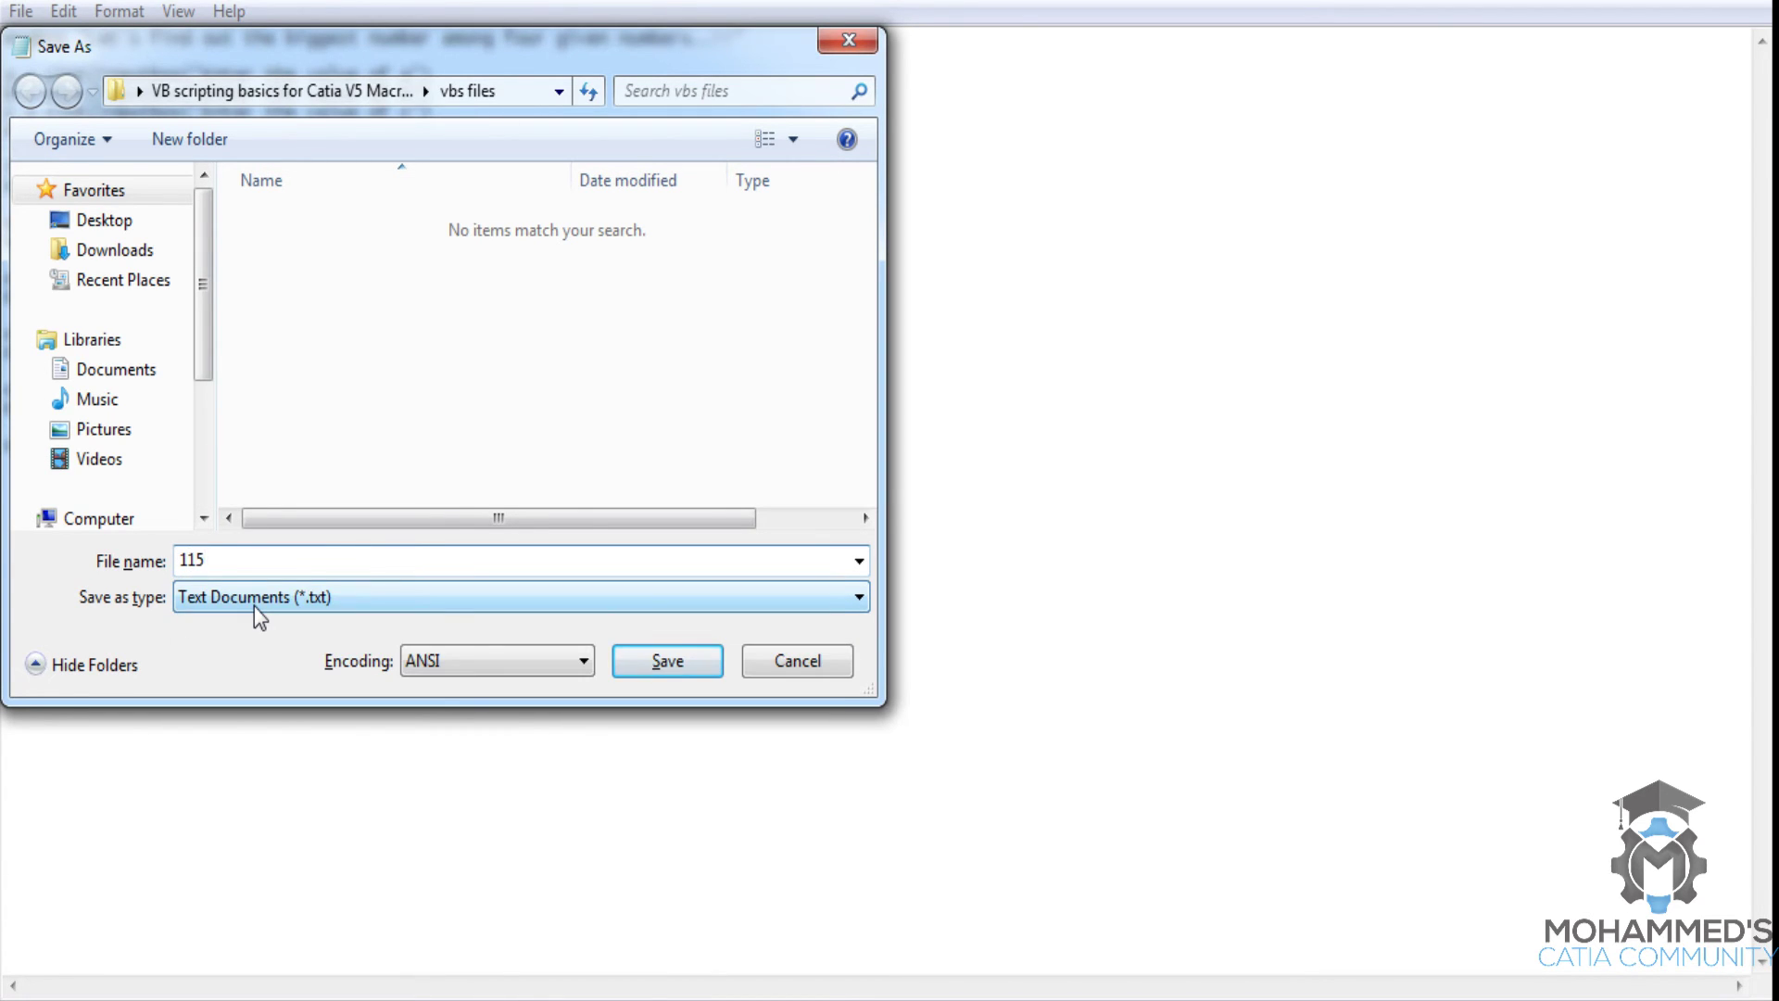
key("BackSpace")
type("5")
key("BackSpace")
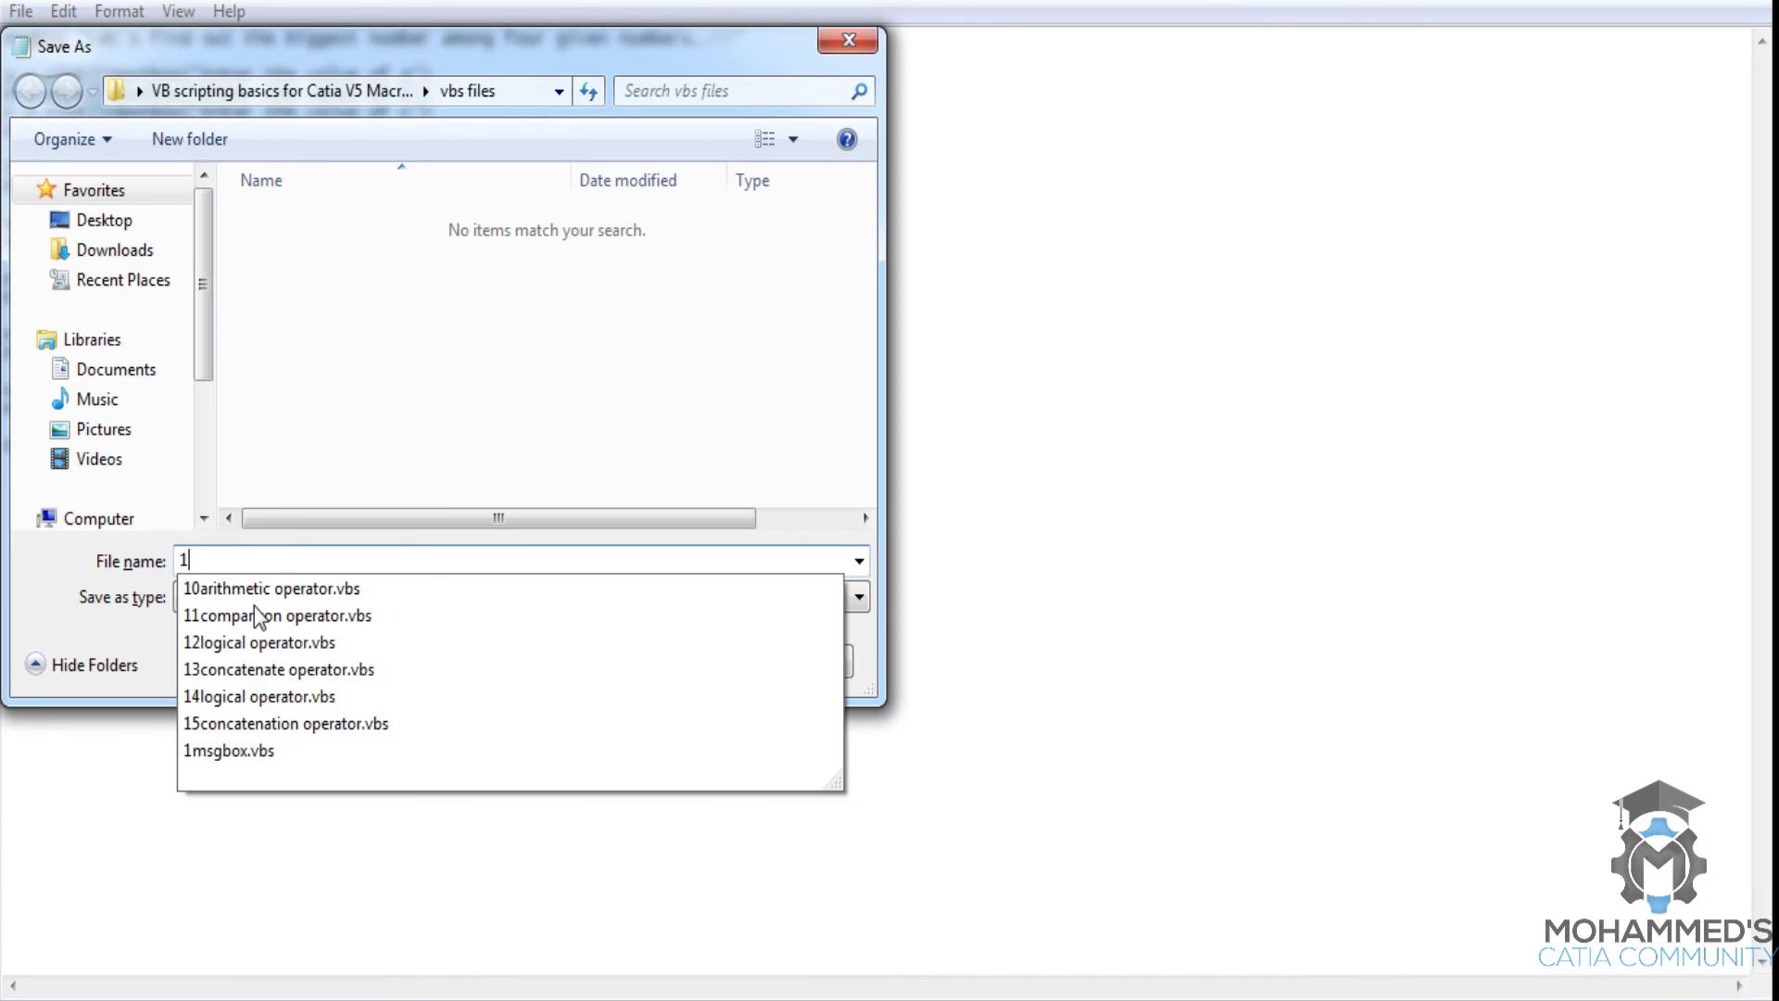
type("16")
key("BackSpace")
key("BackSpace")
type("6")
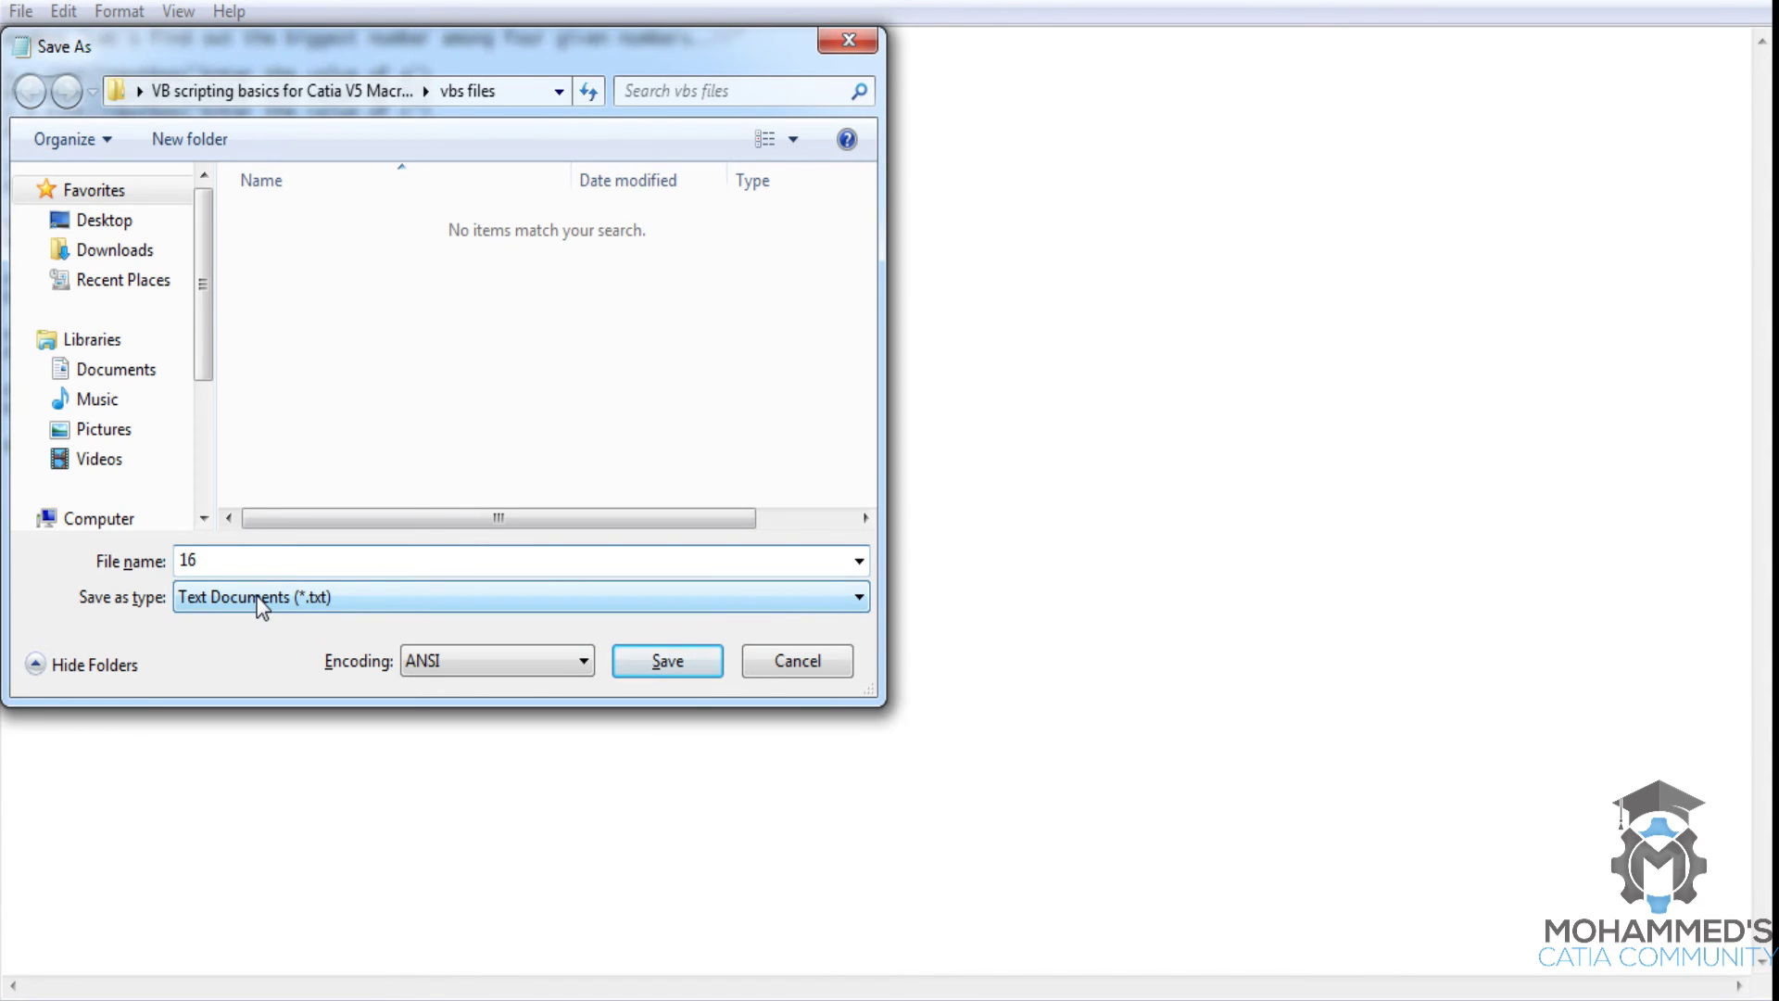
type("gr")
type("eaternumber")
type(".vbs")
key("Return")
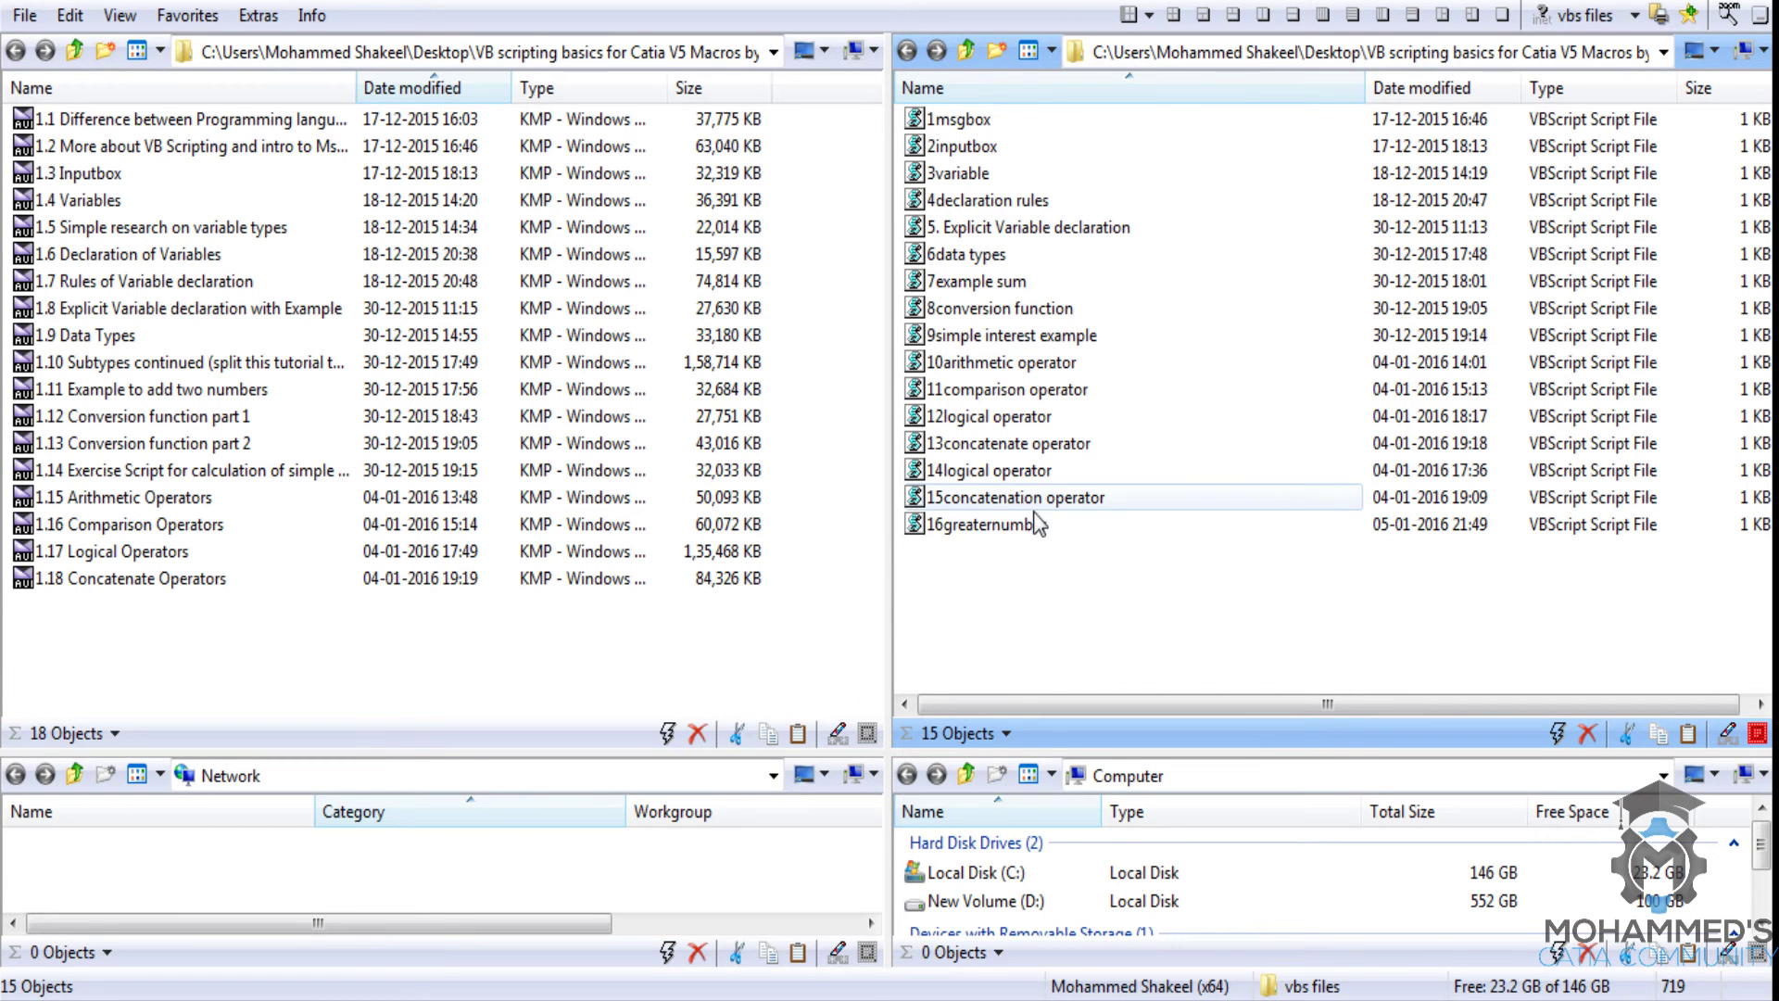
double_click(1025, 526)
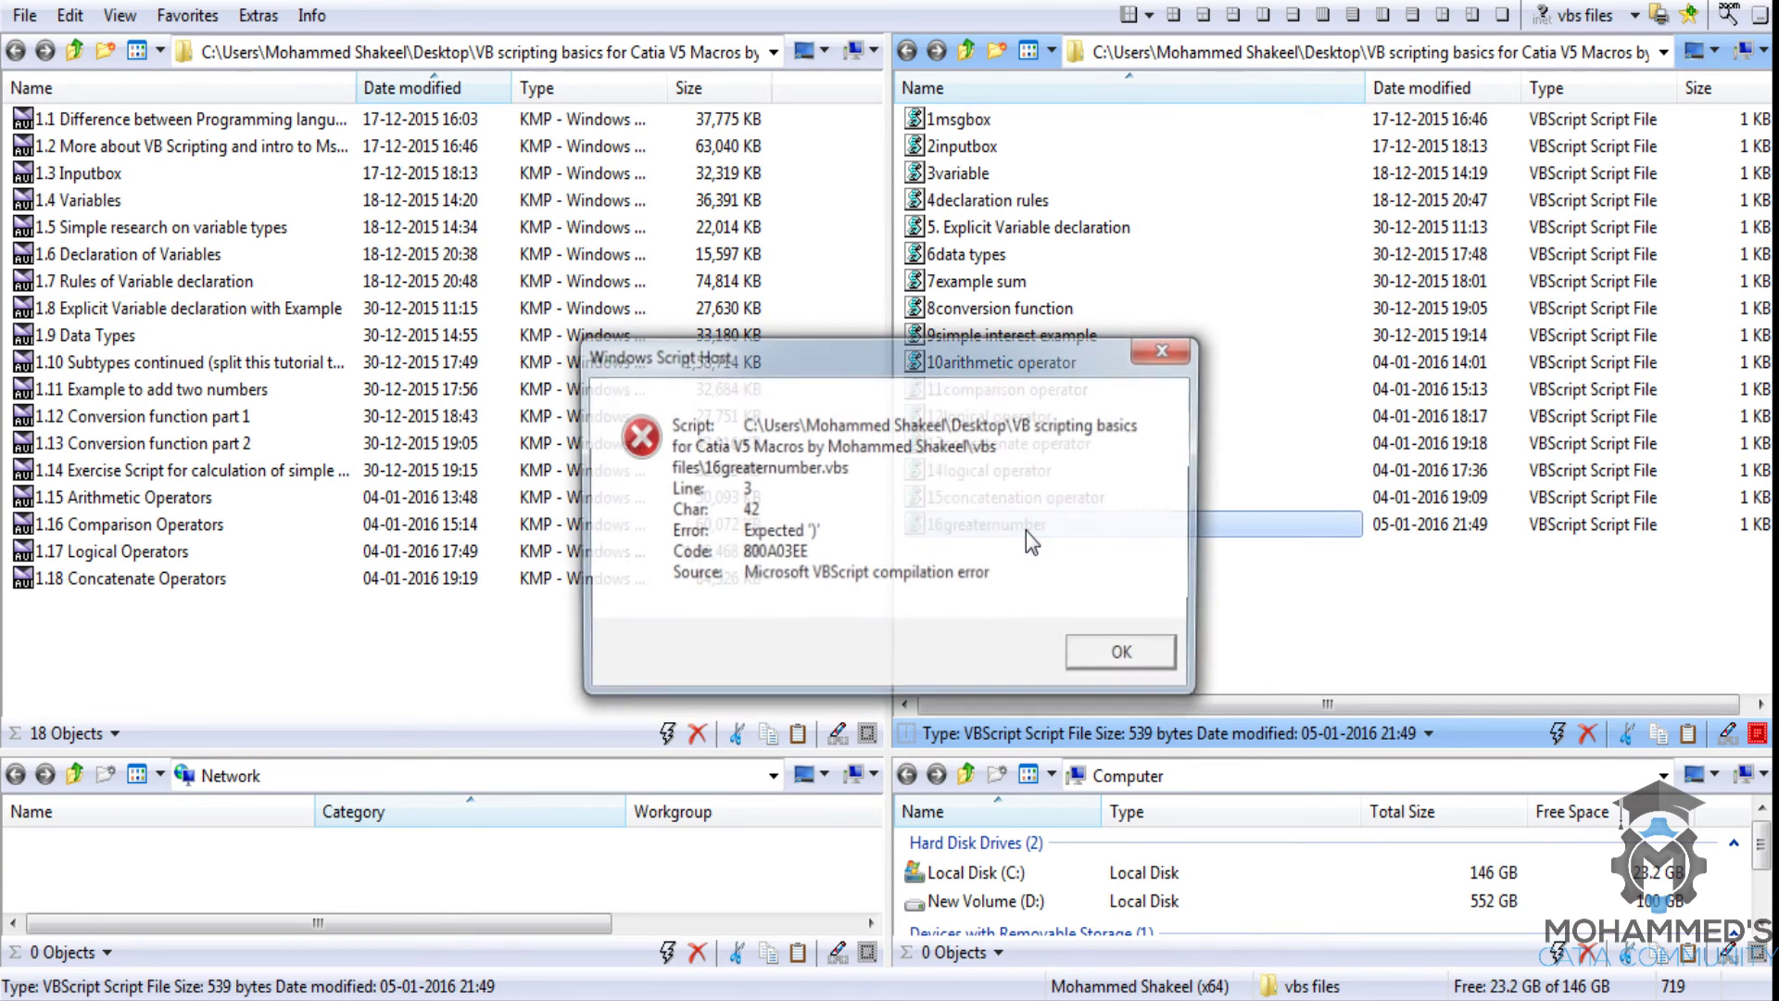
left_click(1090, 658)
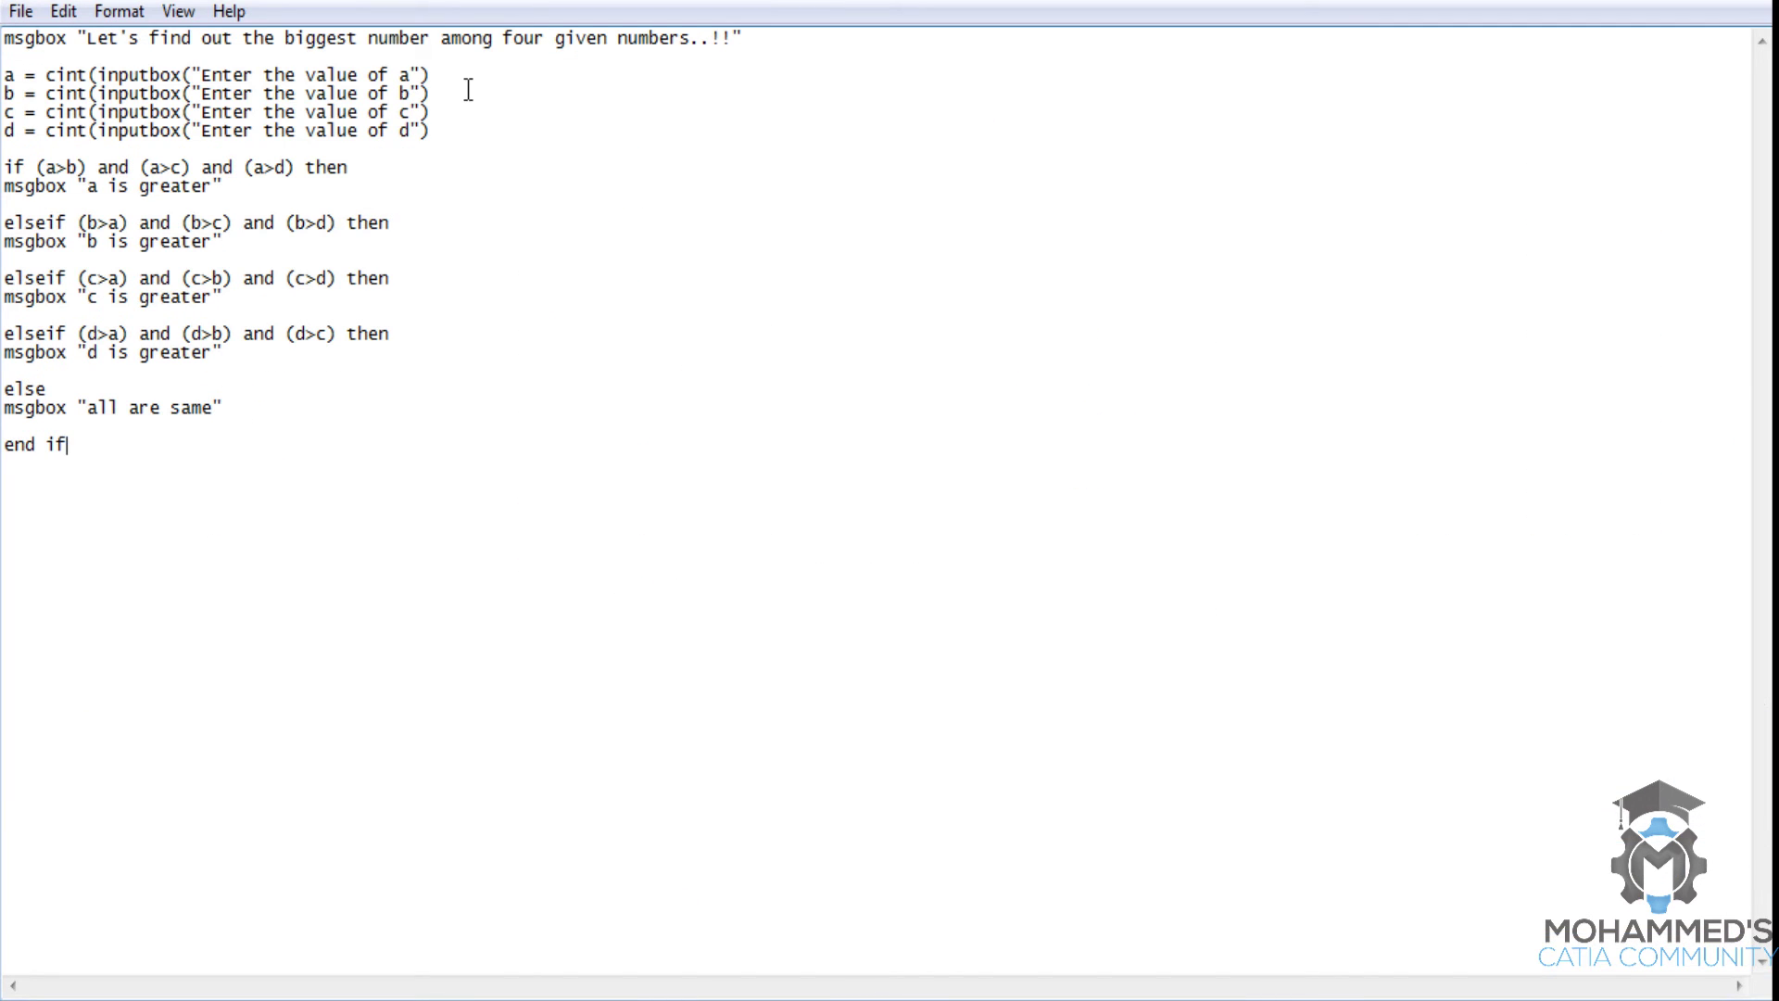
- Add the missing closing parentheses to the b, c and d input-box lines
left_click(467, 81)
type(")")
left_click(466, 101)
type(")")
type(")")
type(")")
left_click(562, 476)
key("alt+Tab")
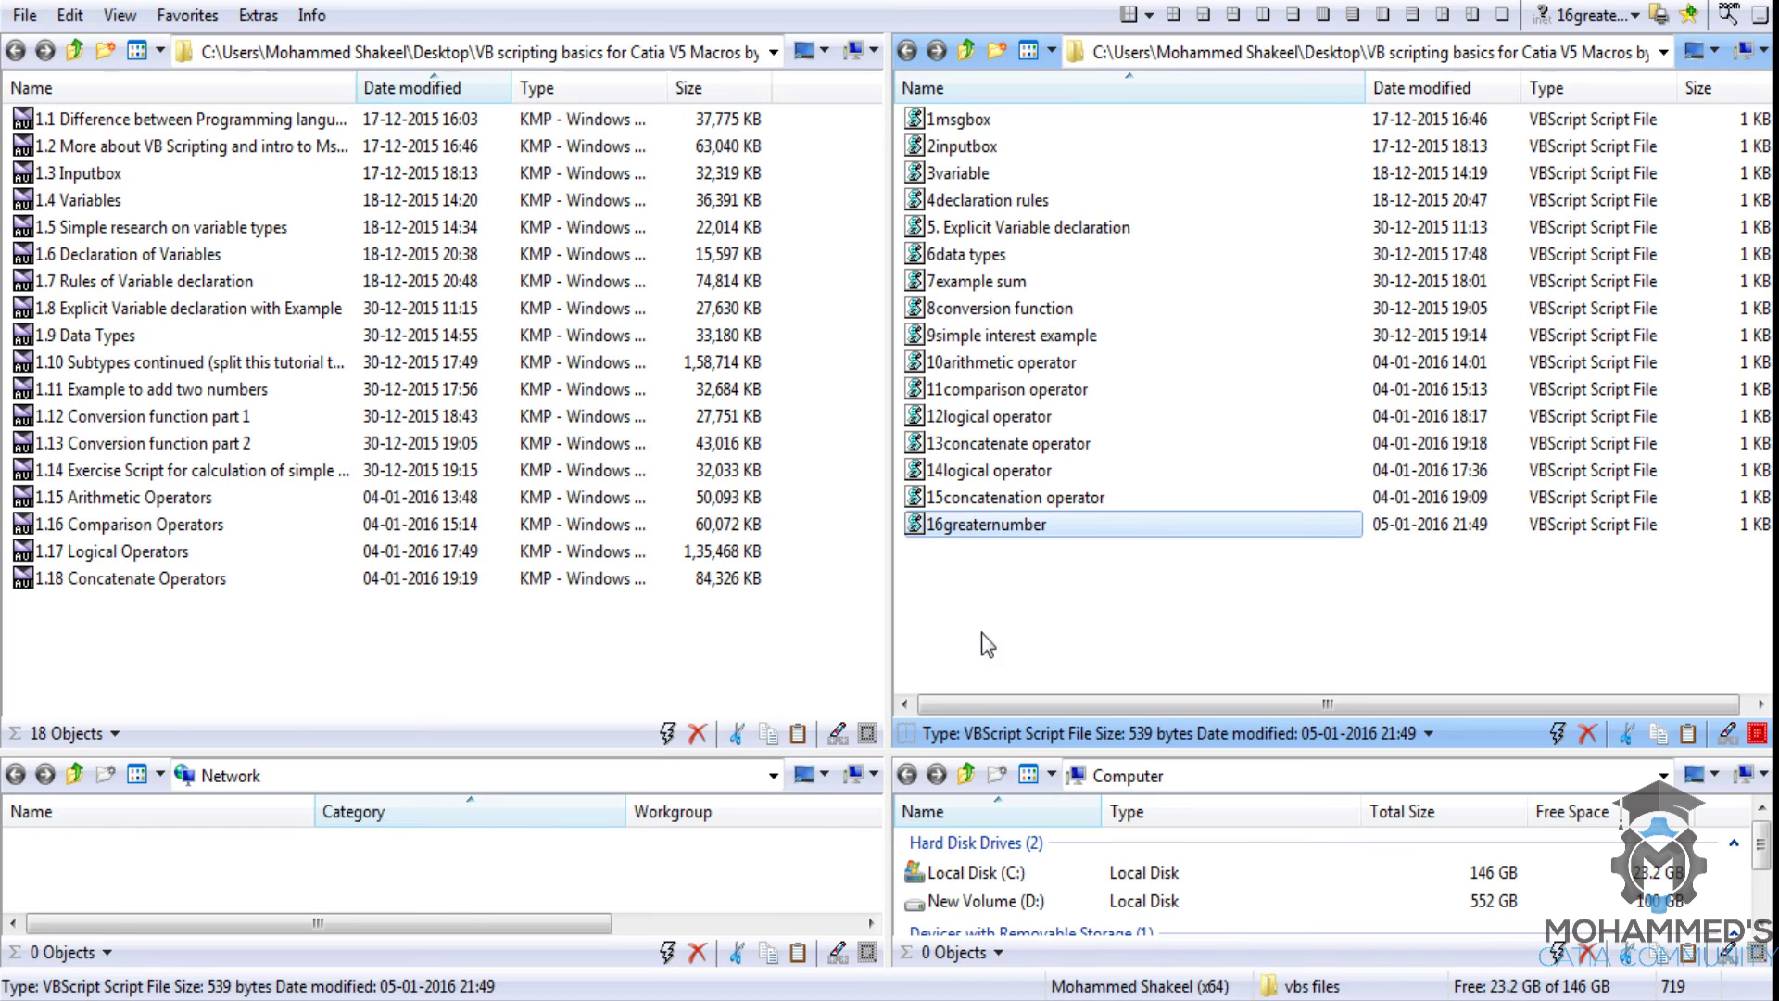
double_click(1049, 536)
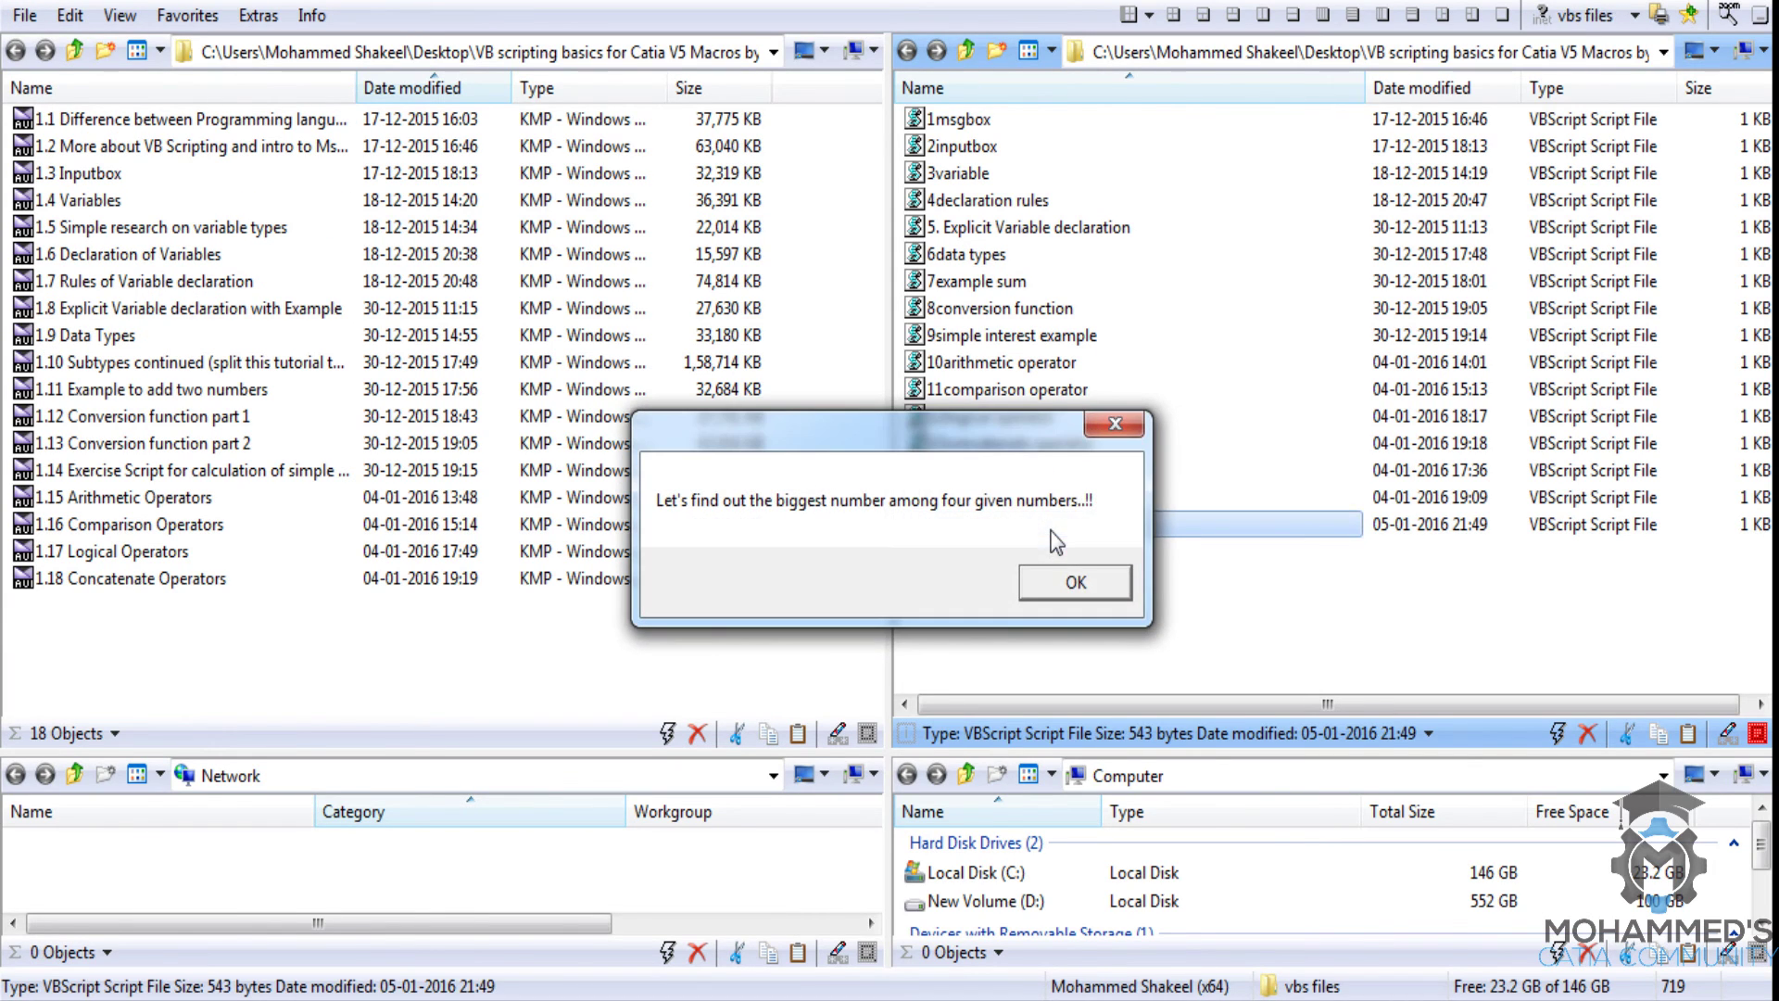
left_click(1076, 584)
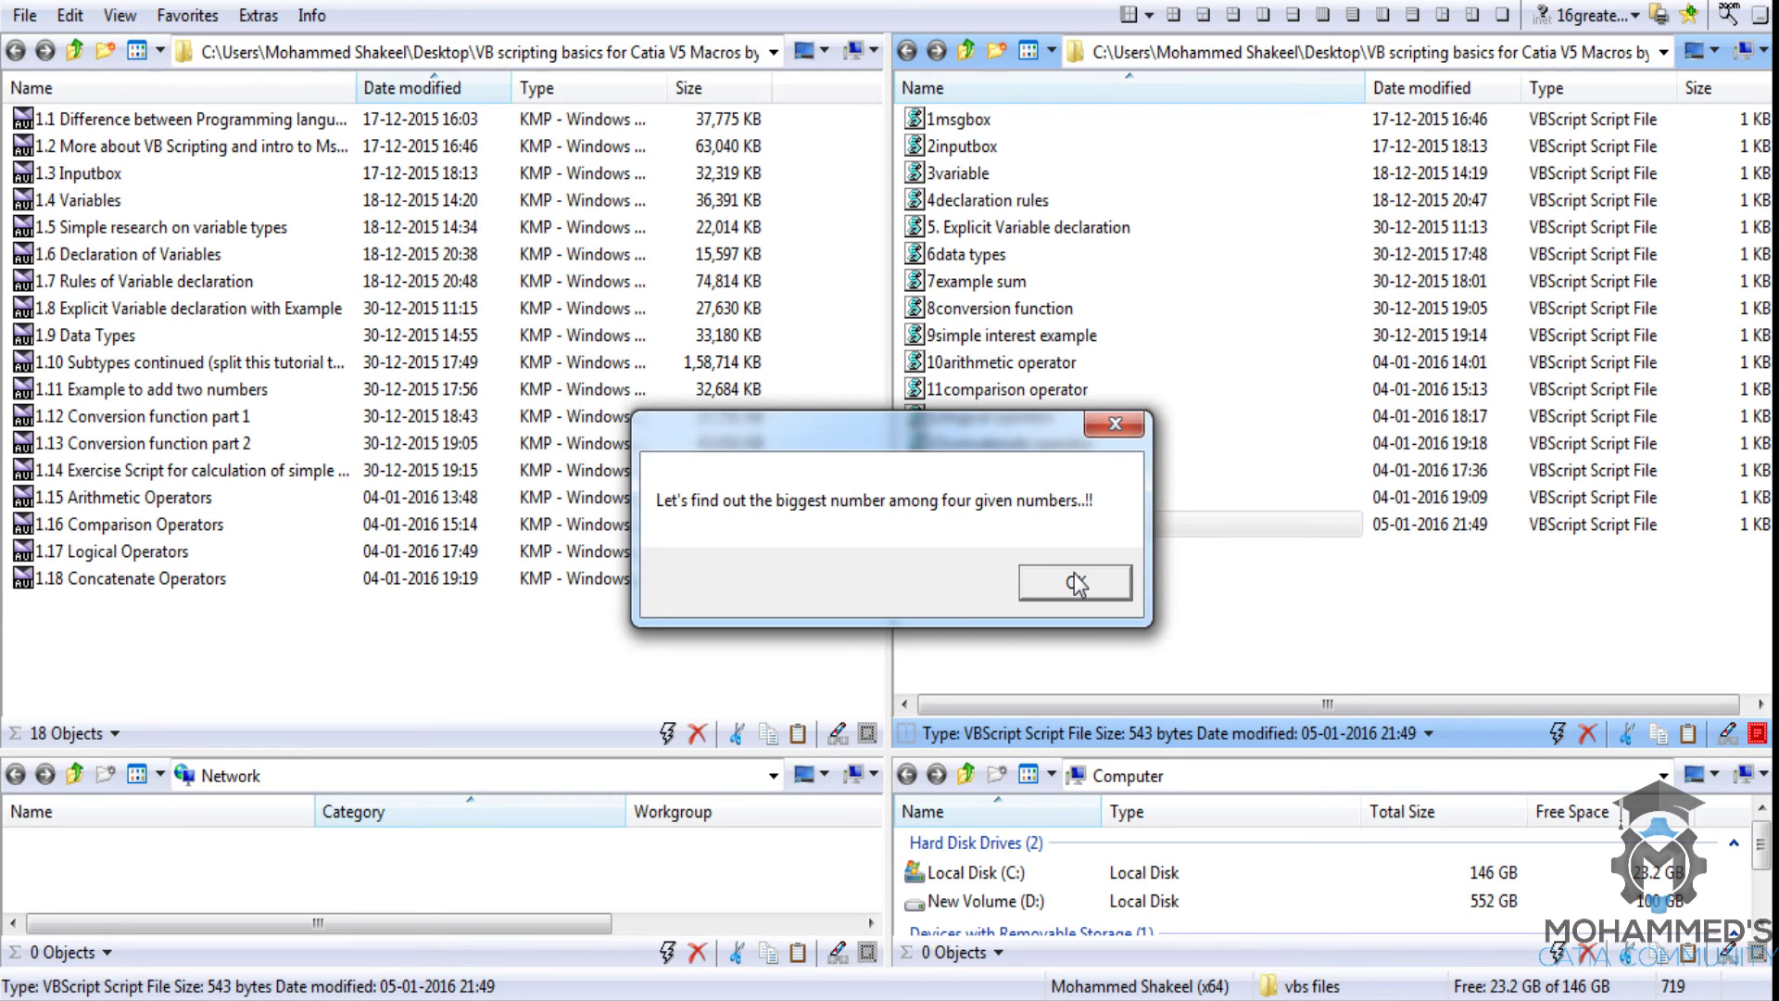
left_click(1078, 584)
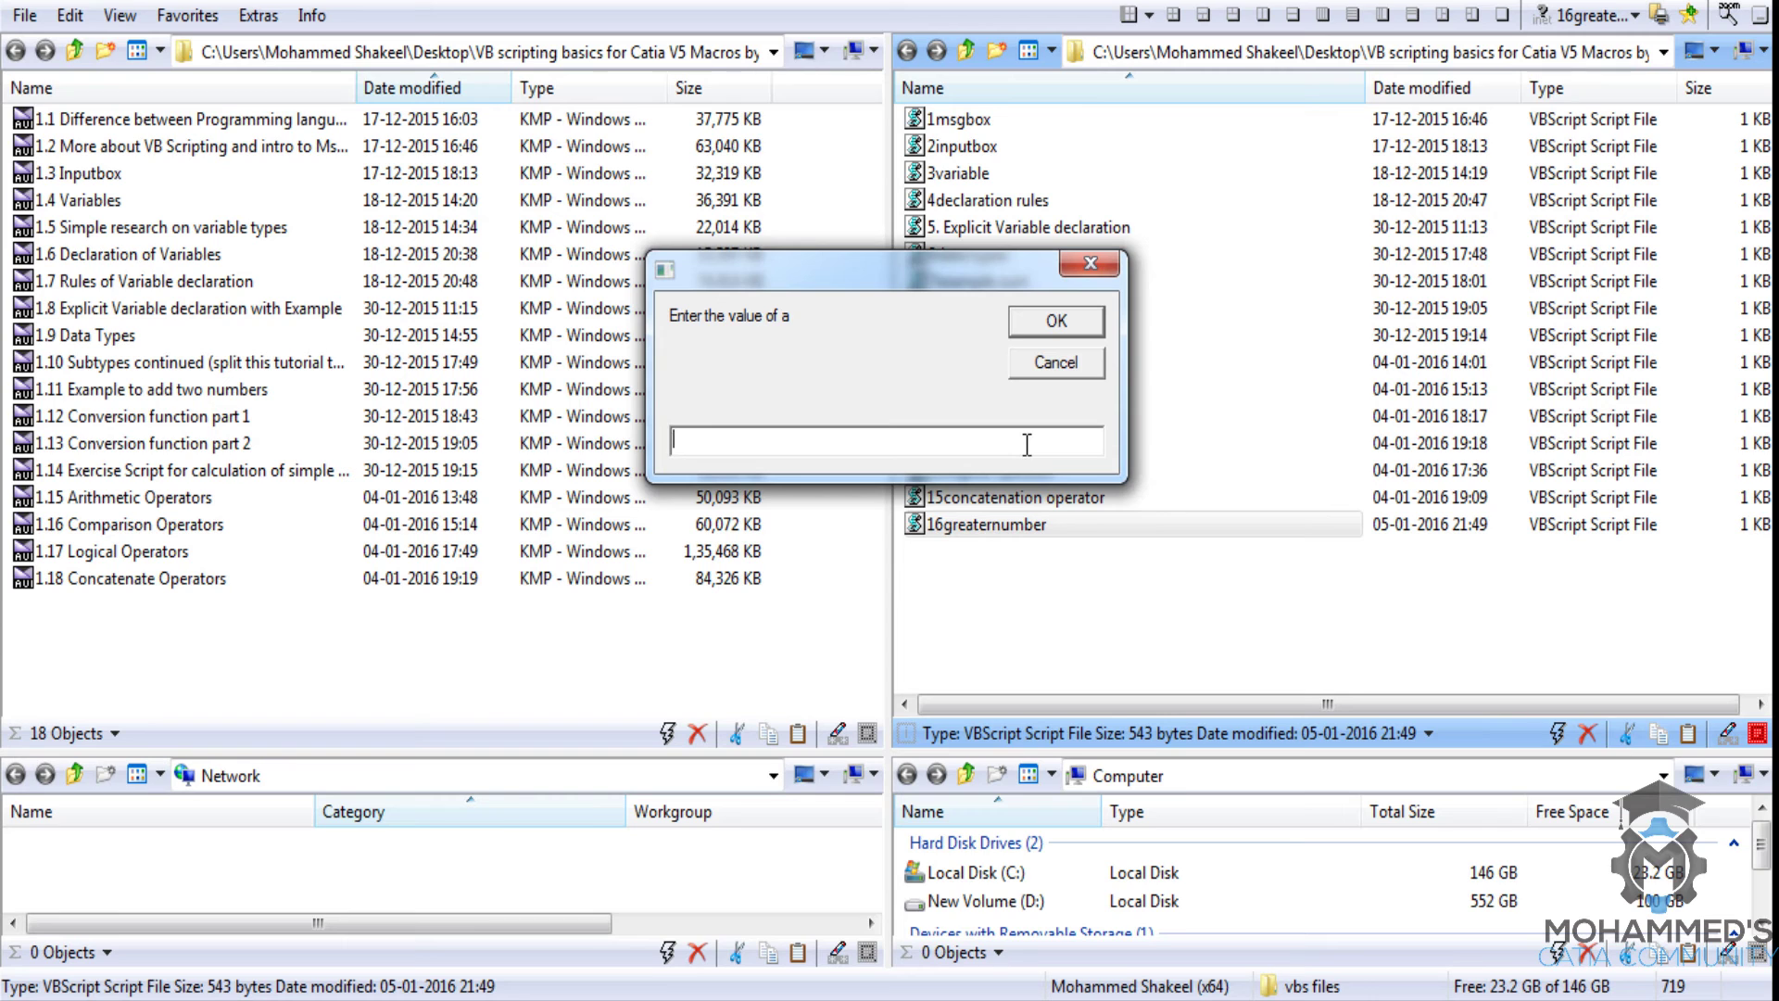
type("4")
key("Return")
type("5")
key("Return")
type("2")
key("Return")
type("3")
key("Return")
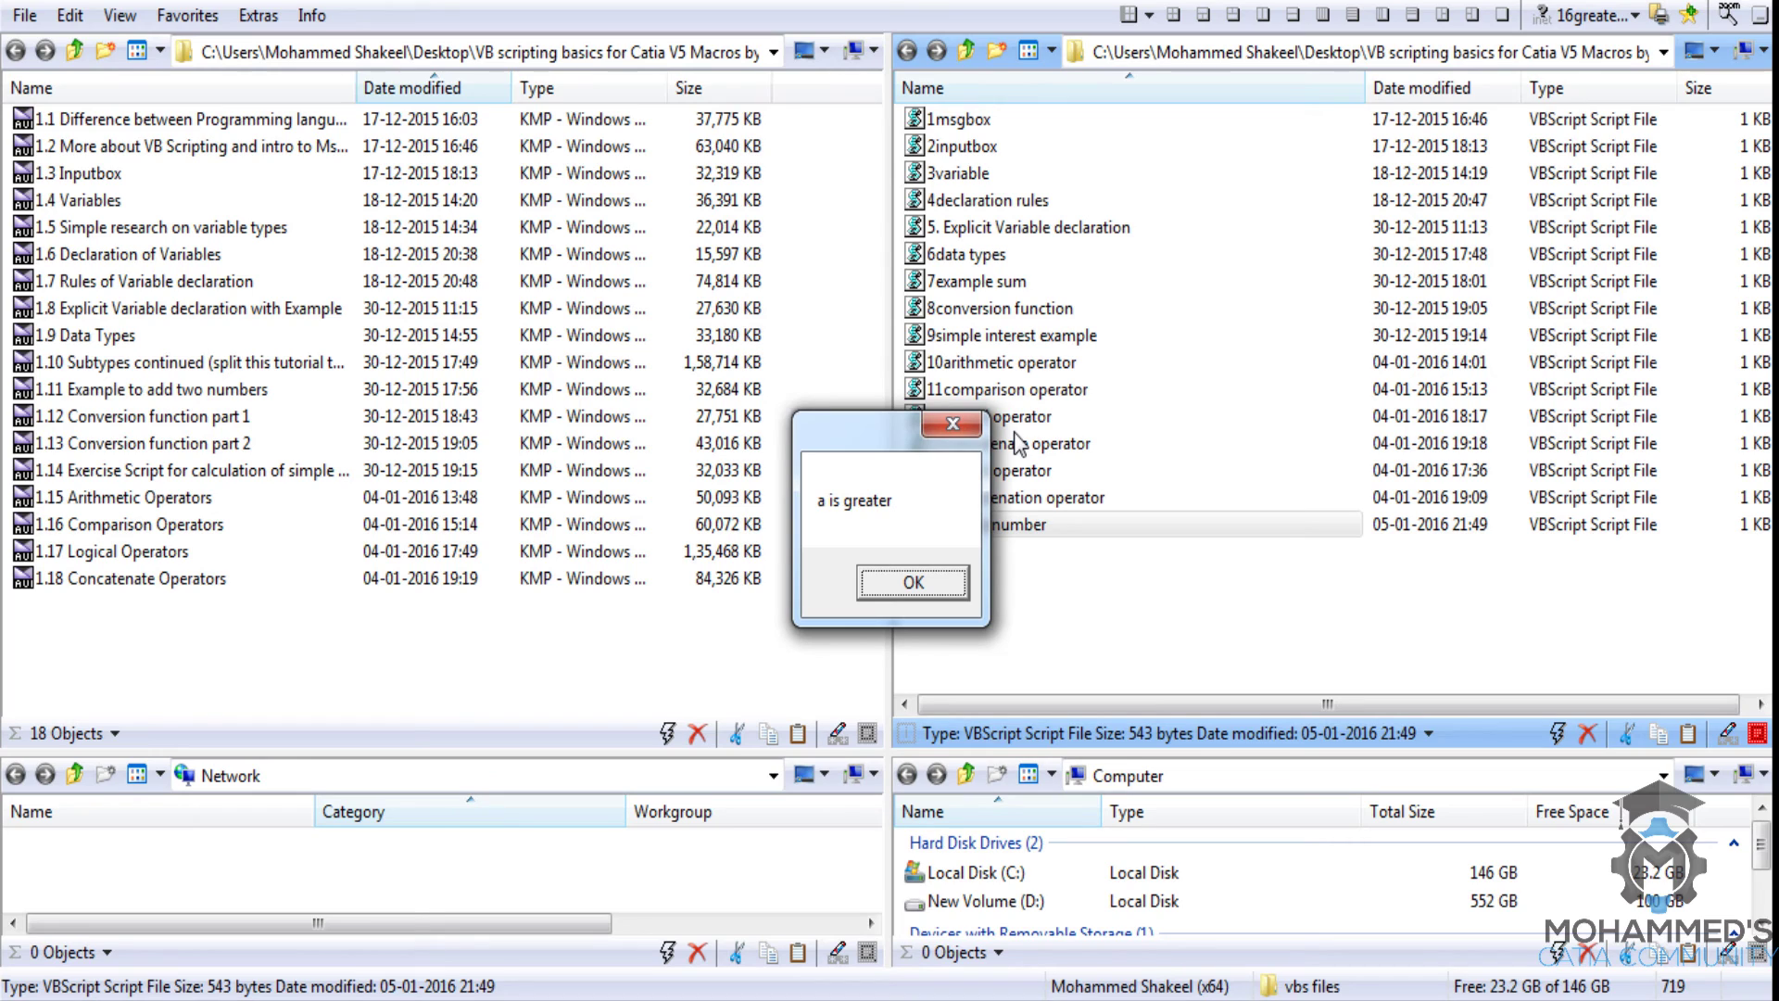
key("Return")
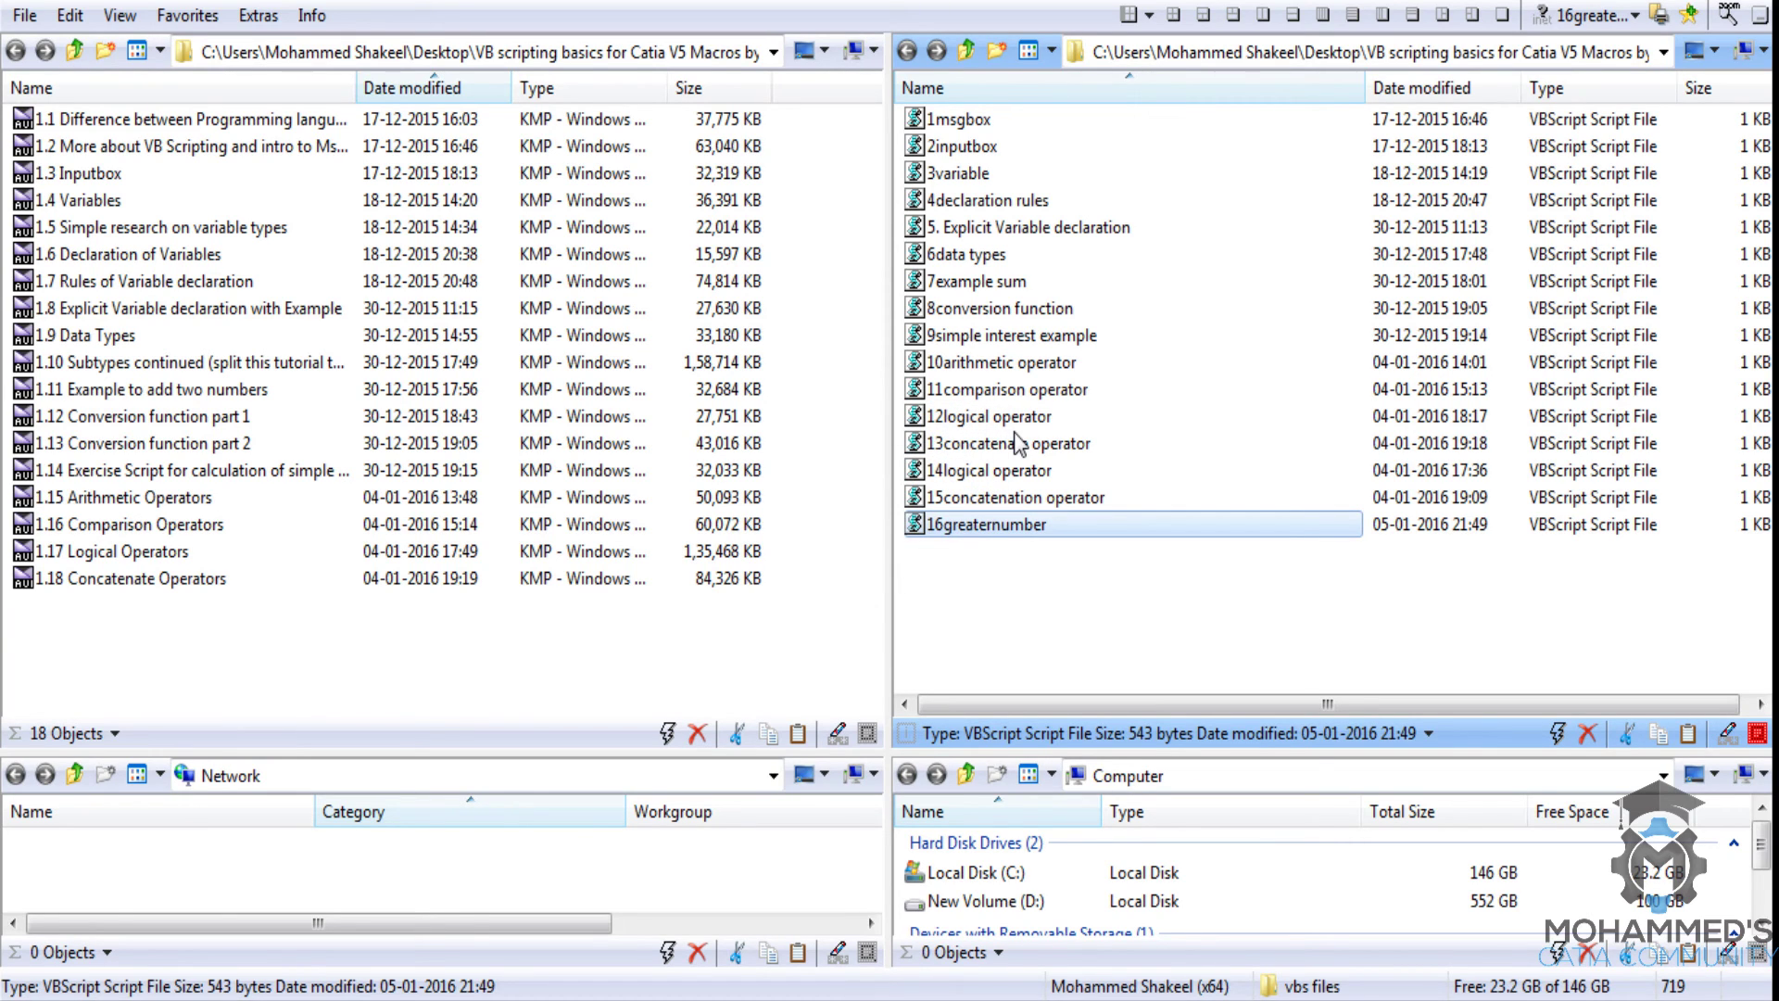
double_click(1025, 523)
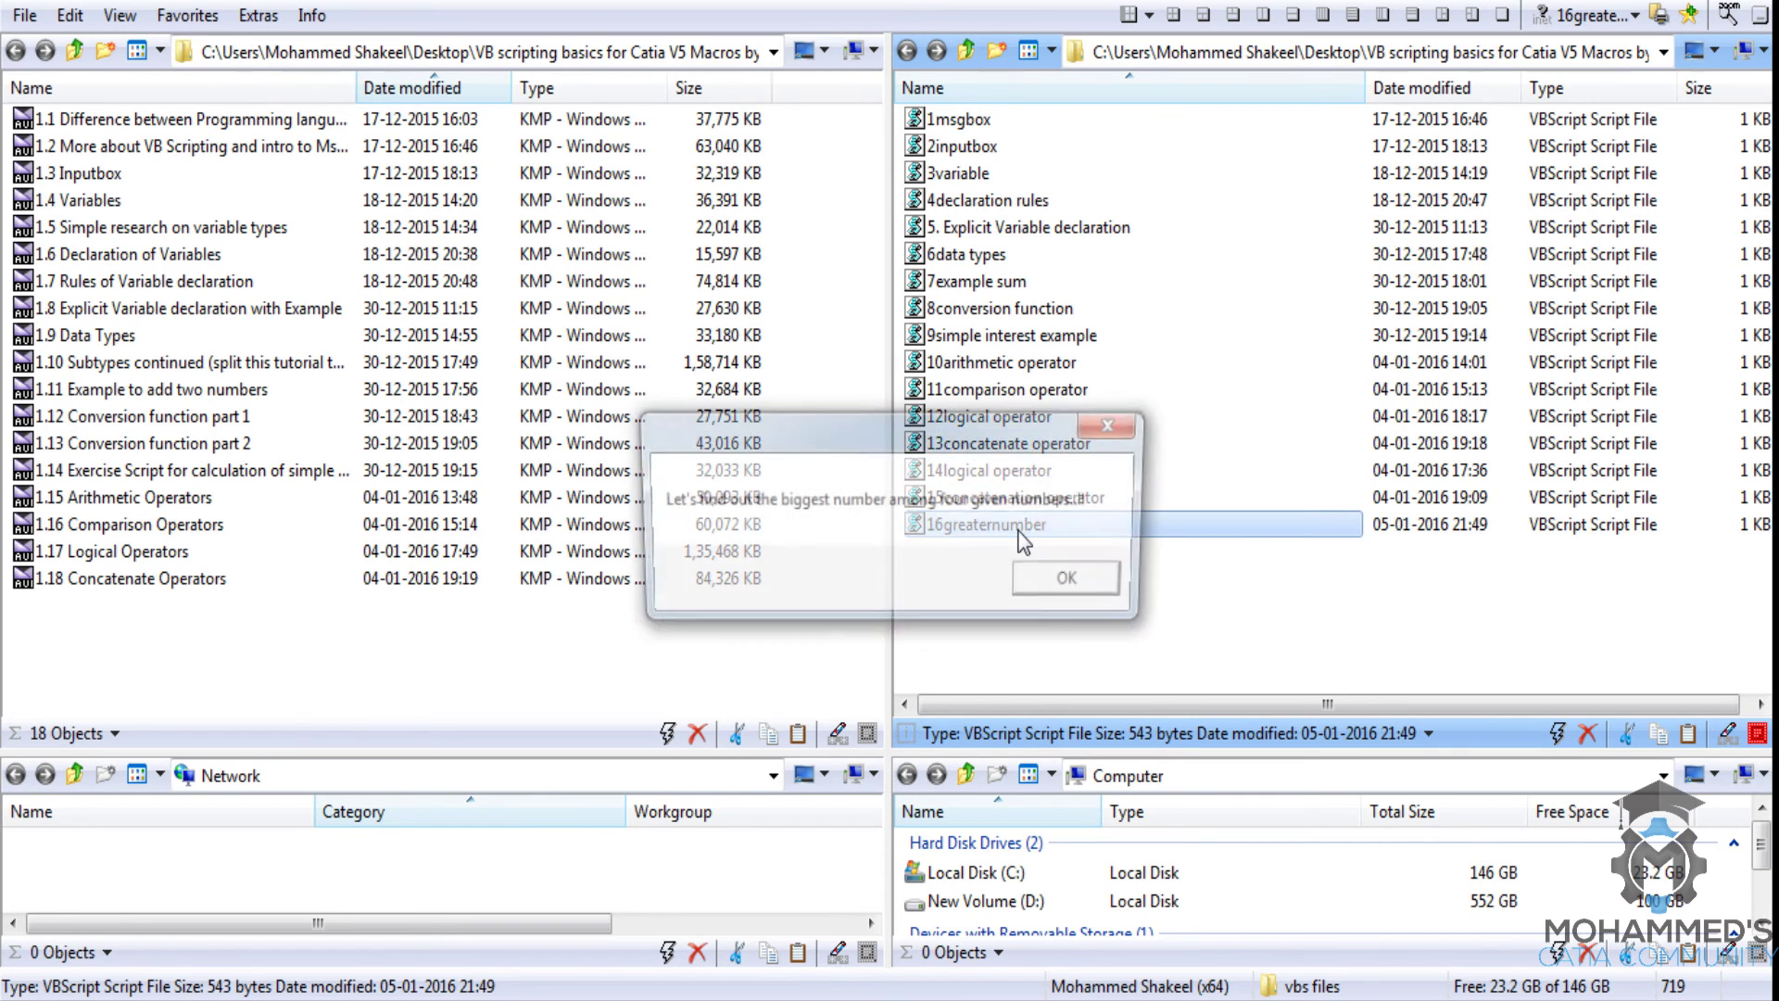
key("Return")
type("2")
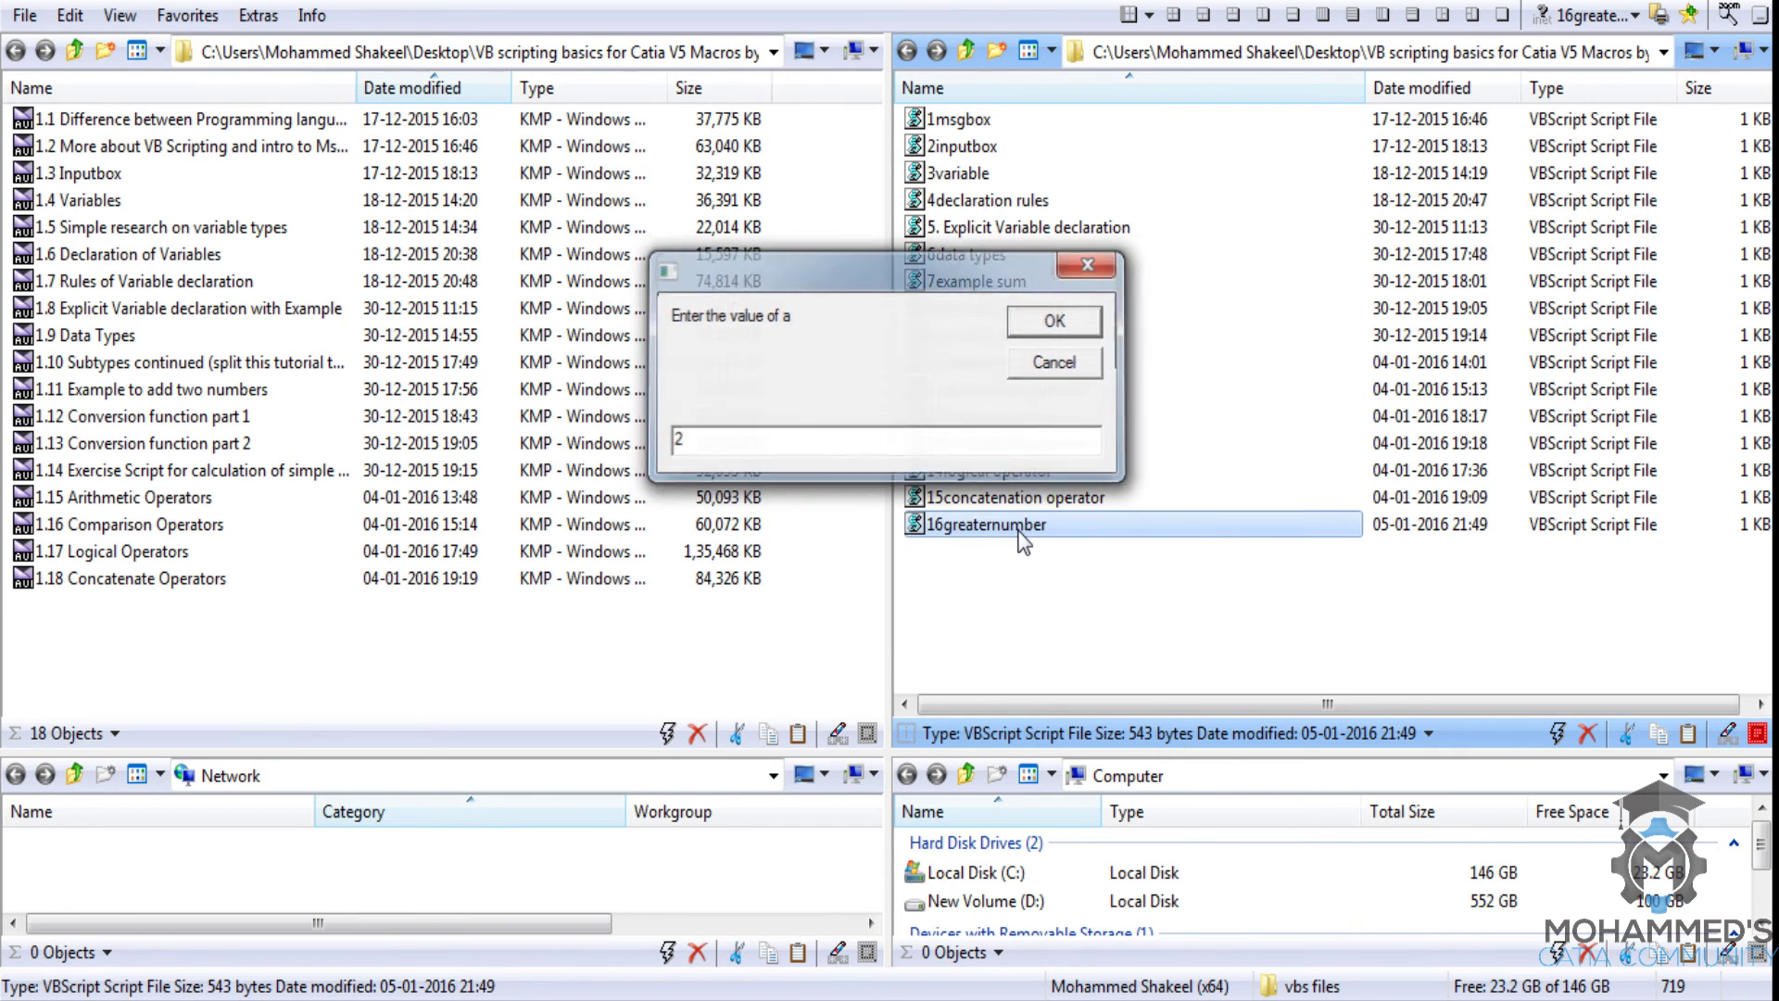
key("Return")
type("2")
key("Return")
type("2")
key("Return")
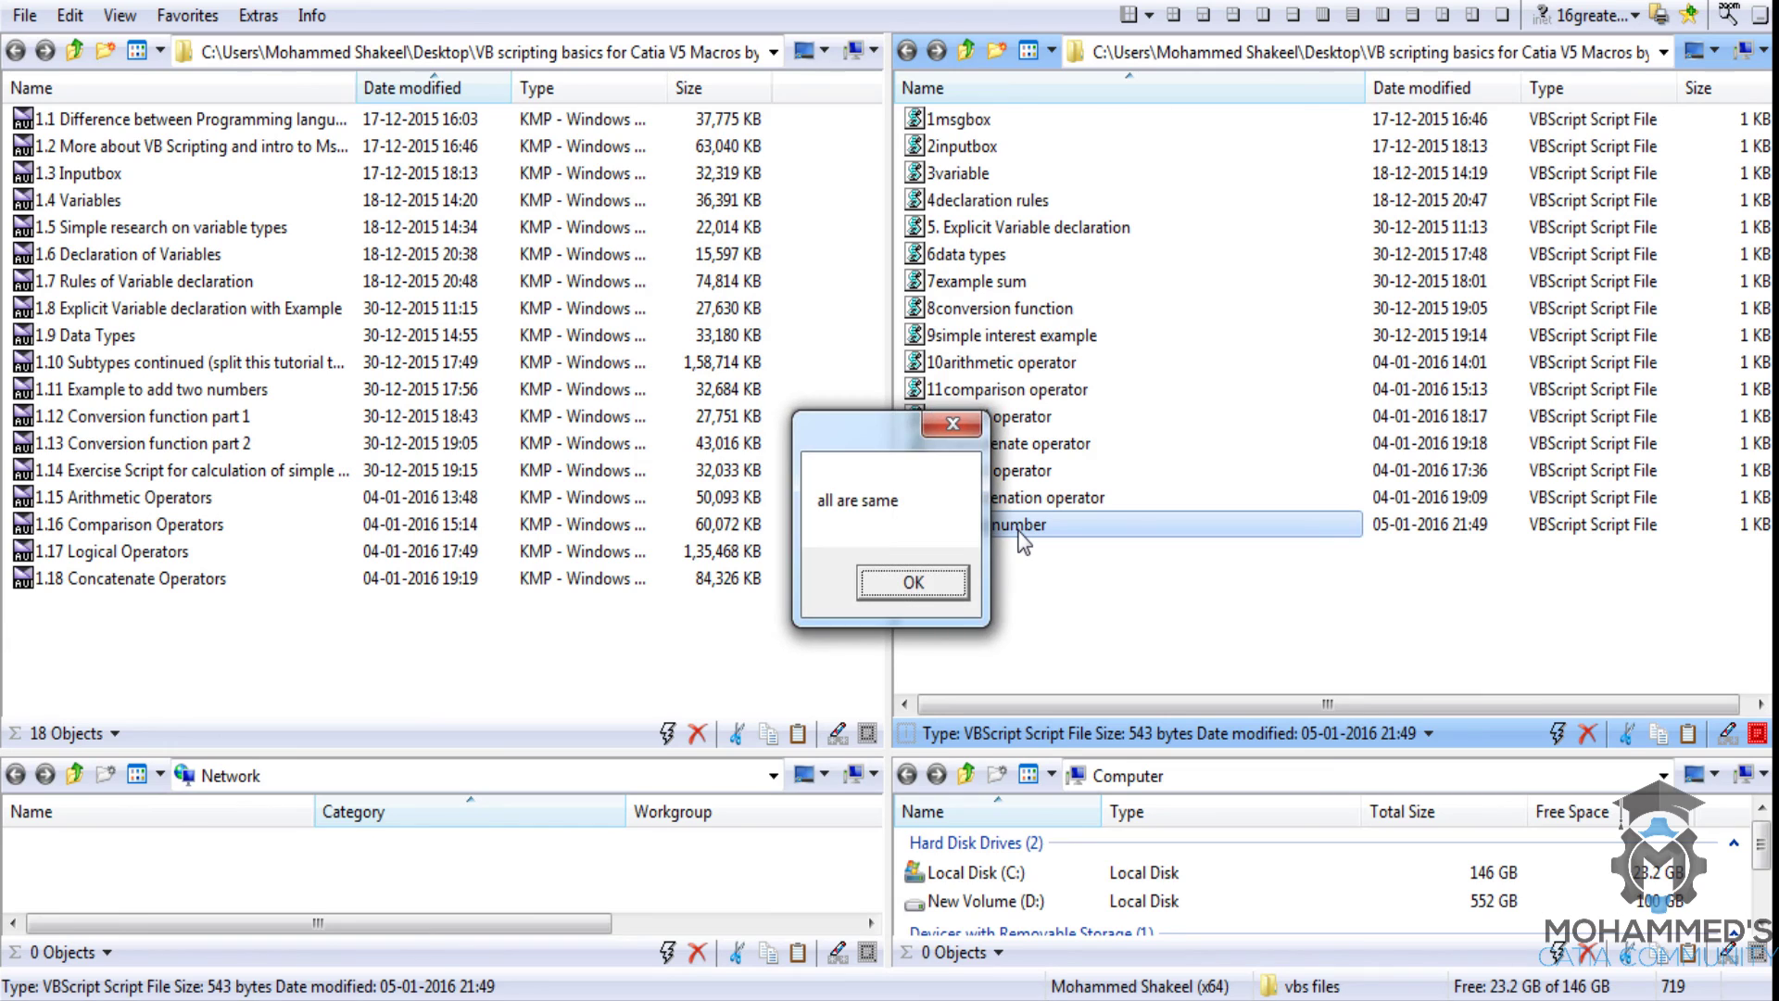
left_click(956, 581)
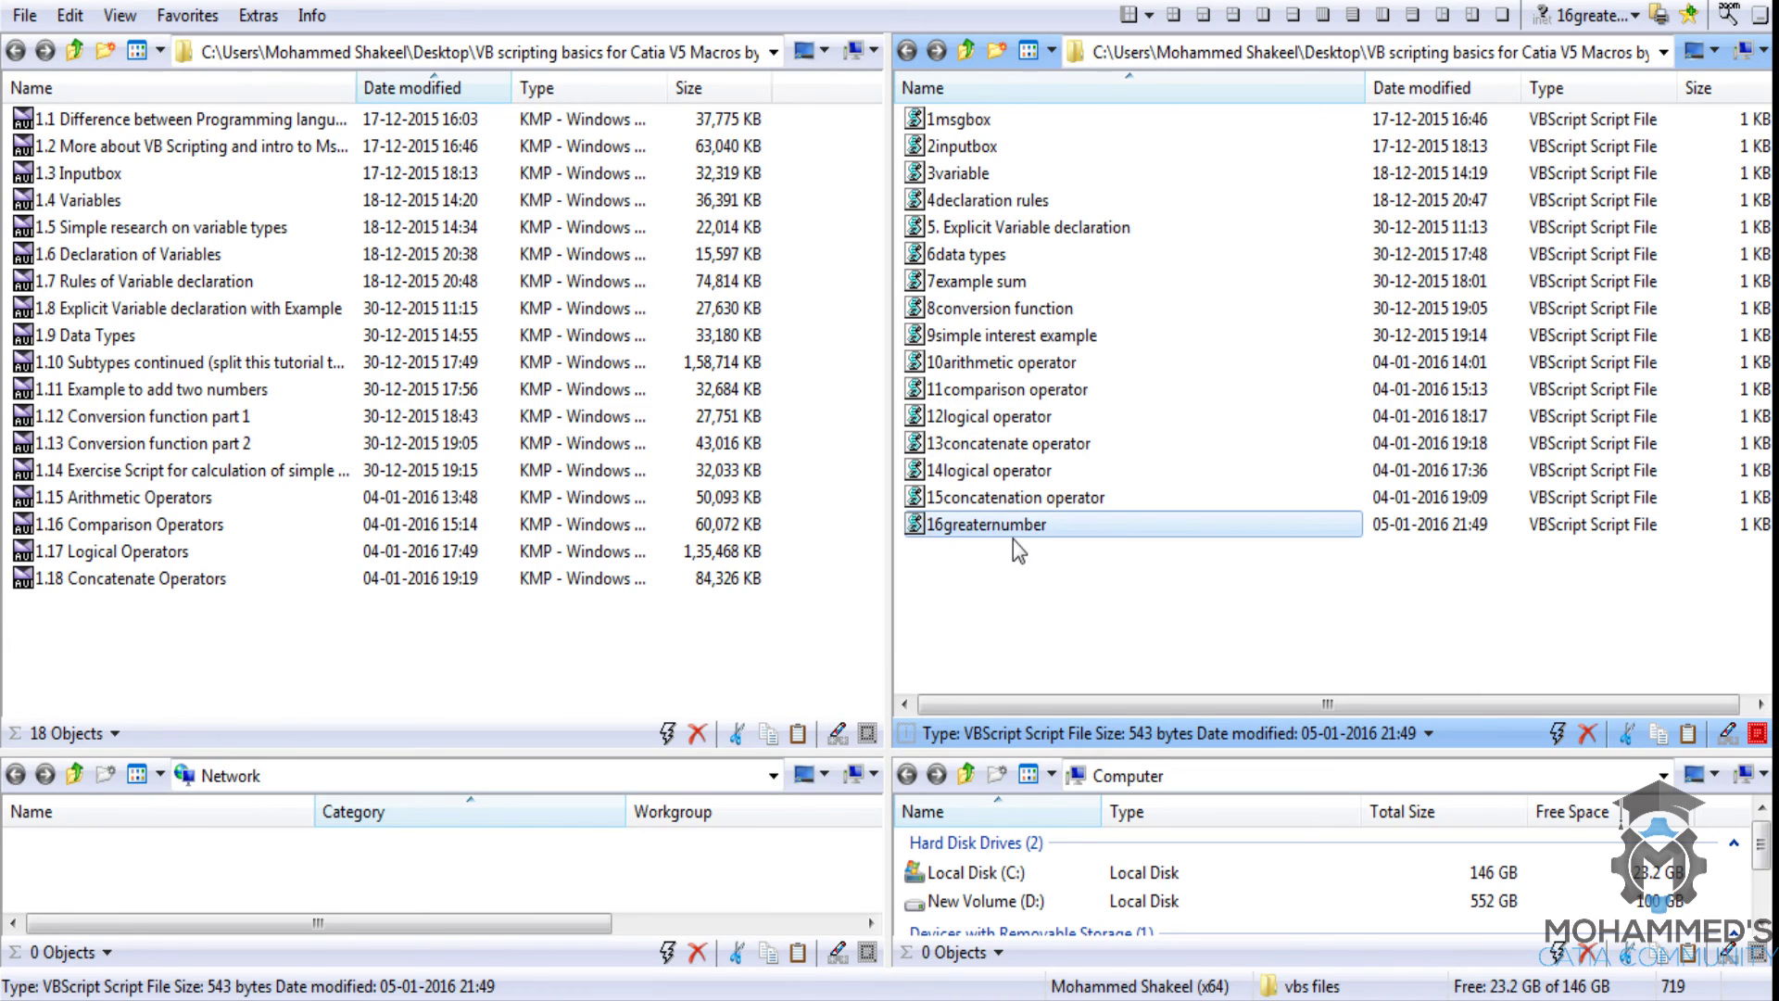
double_click(1025, 526)
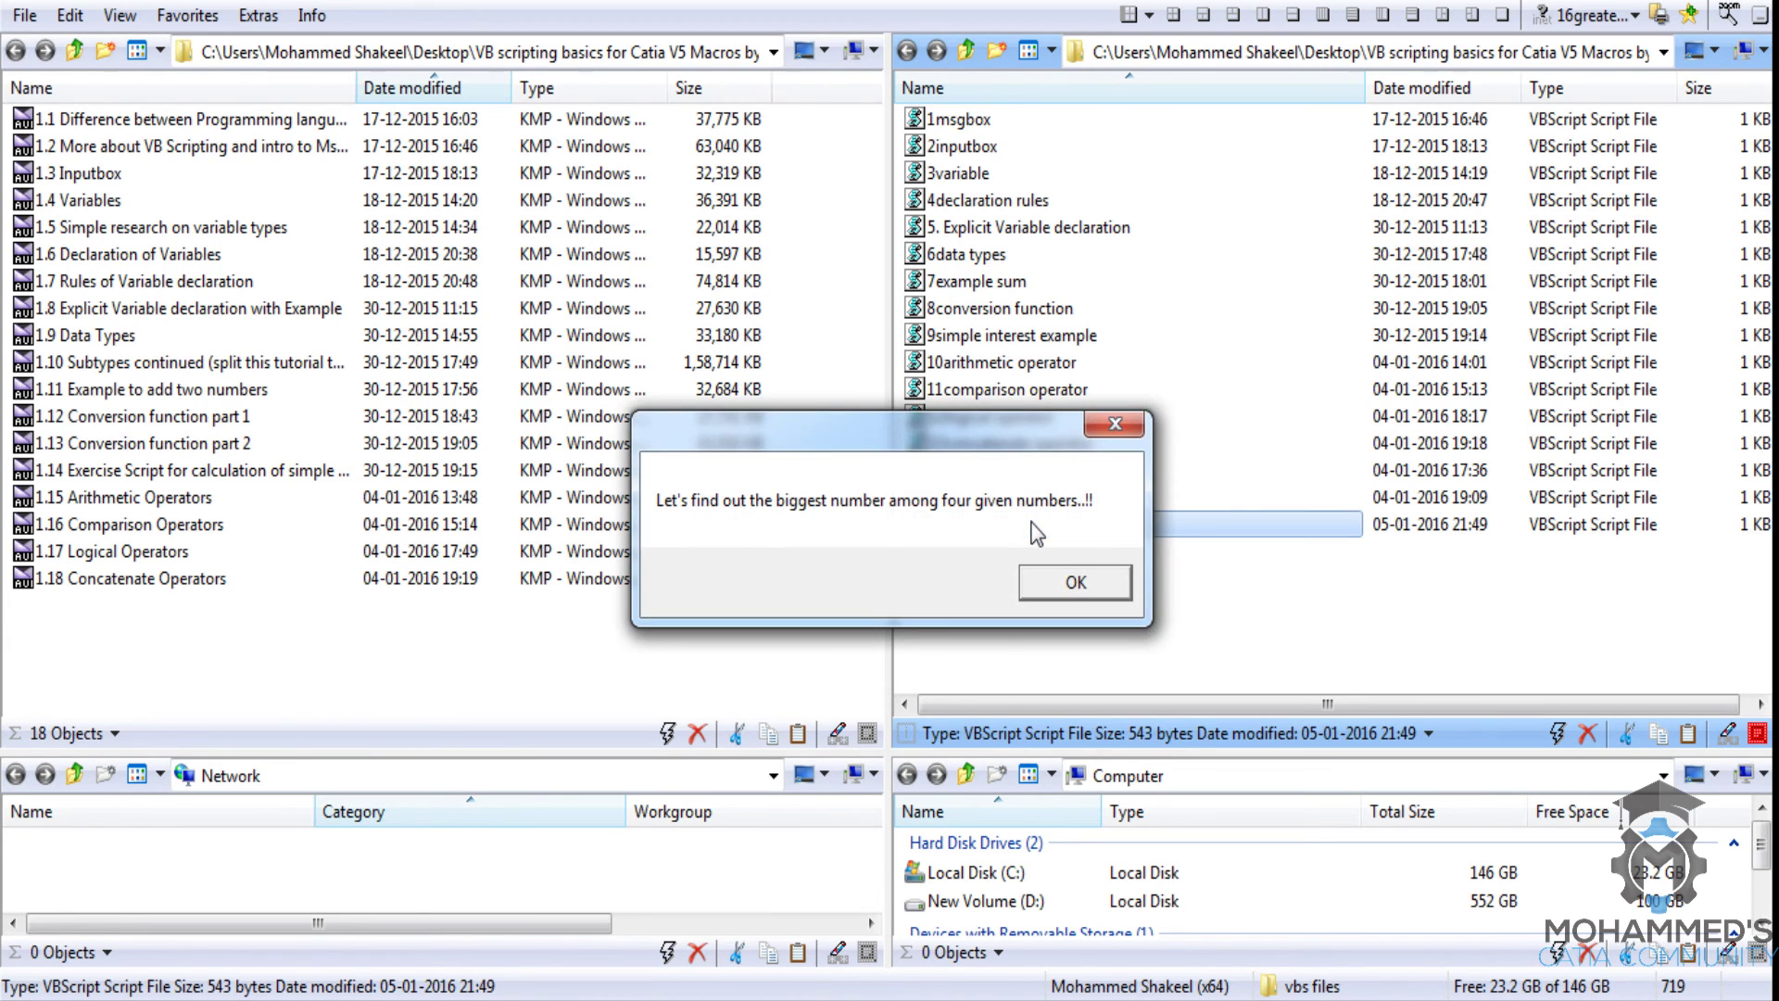
key("Return")
type("1")
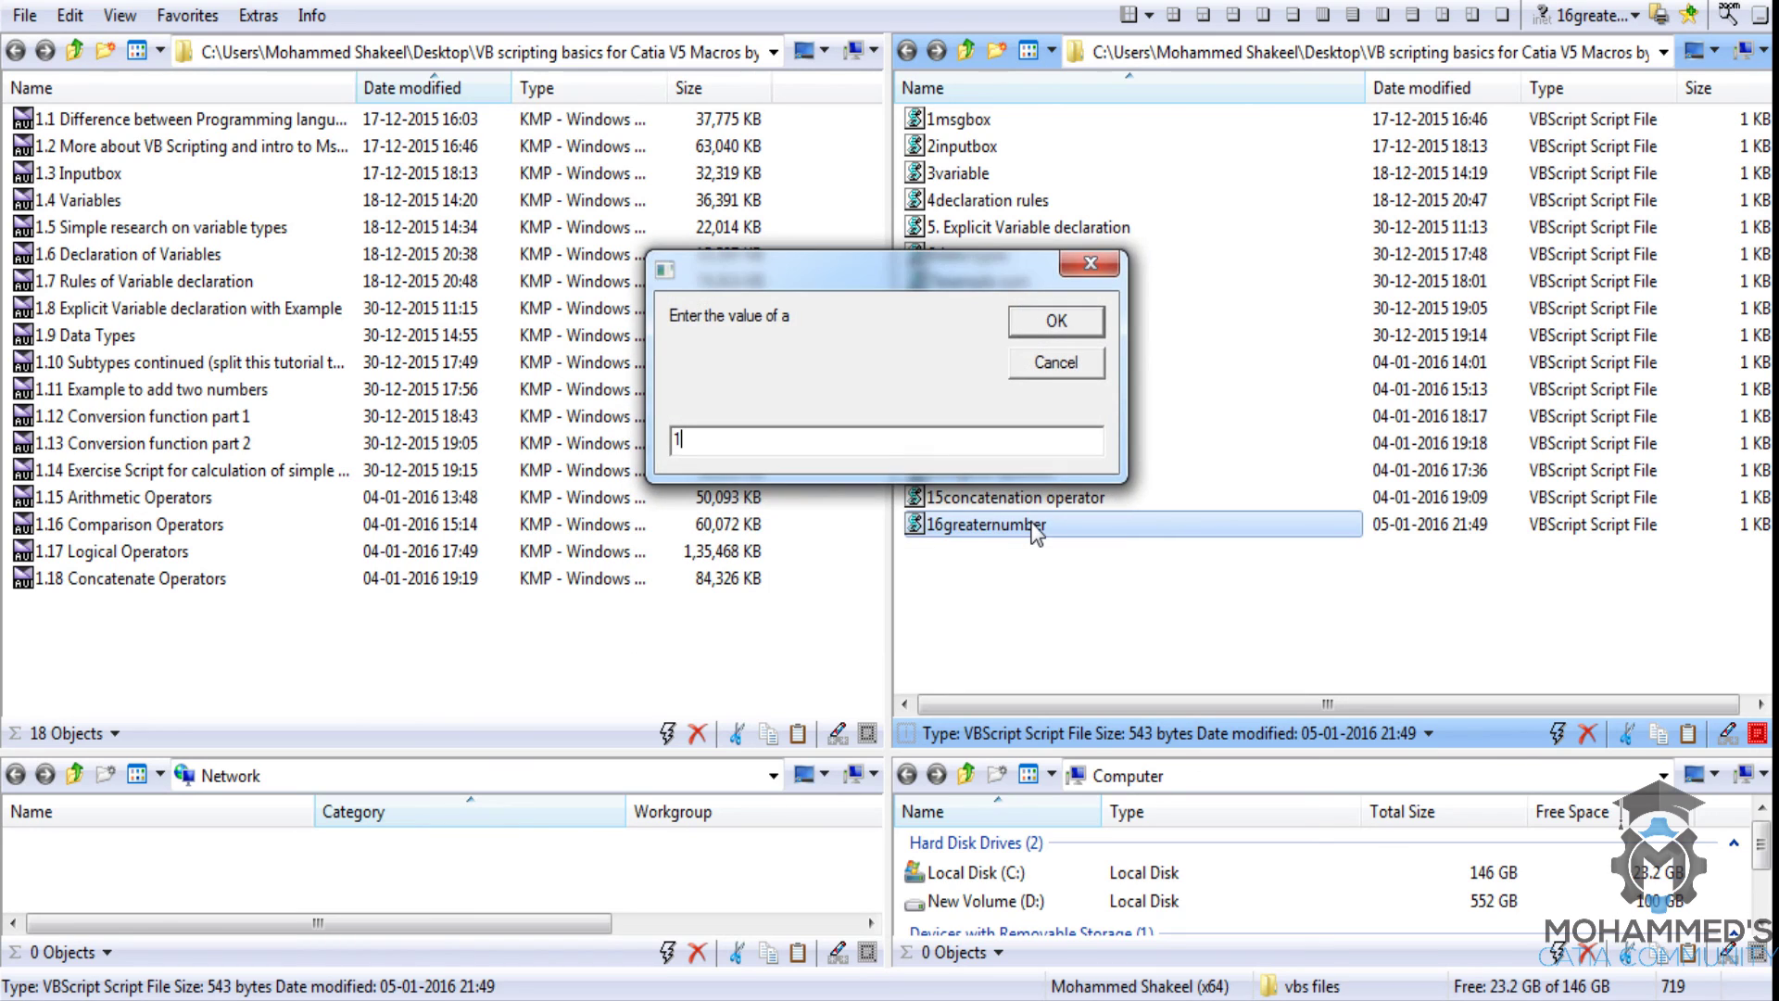
key("Return")
type("2")
key("Return")
type("3")
key("Return")
type("4")
key("Return")
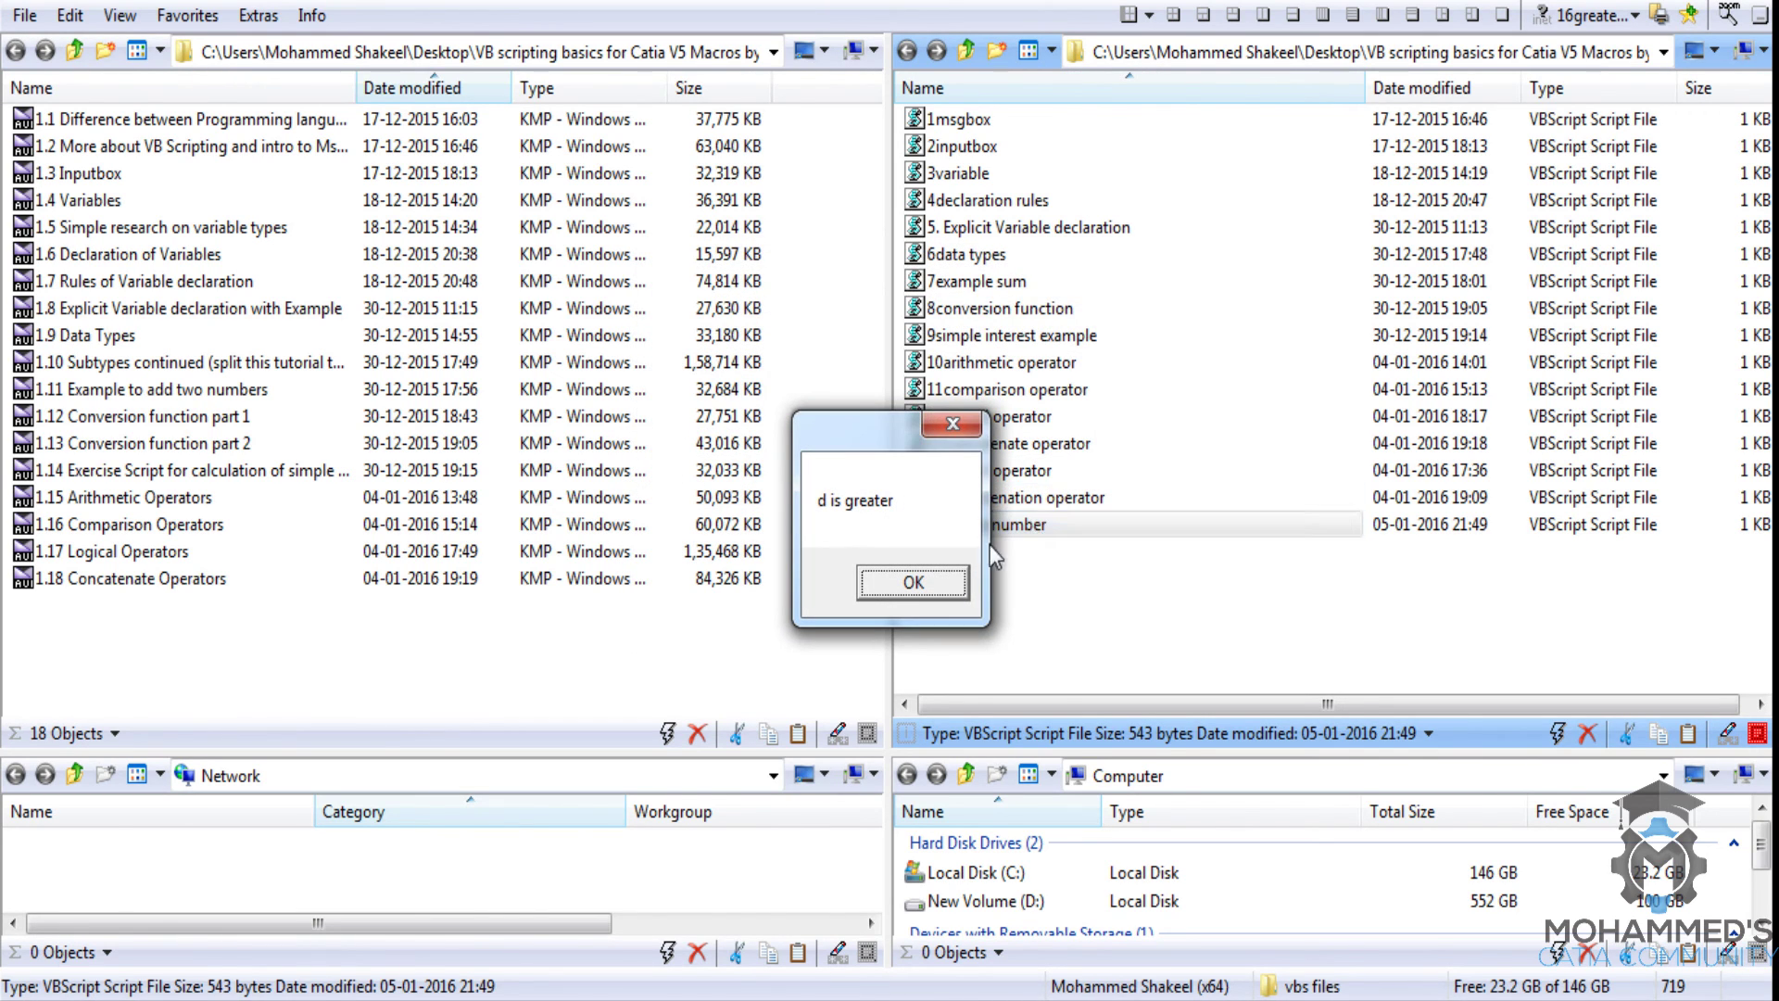
key("Return")
double_click(1011, 536)
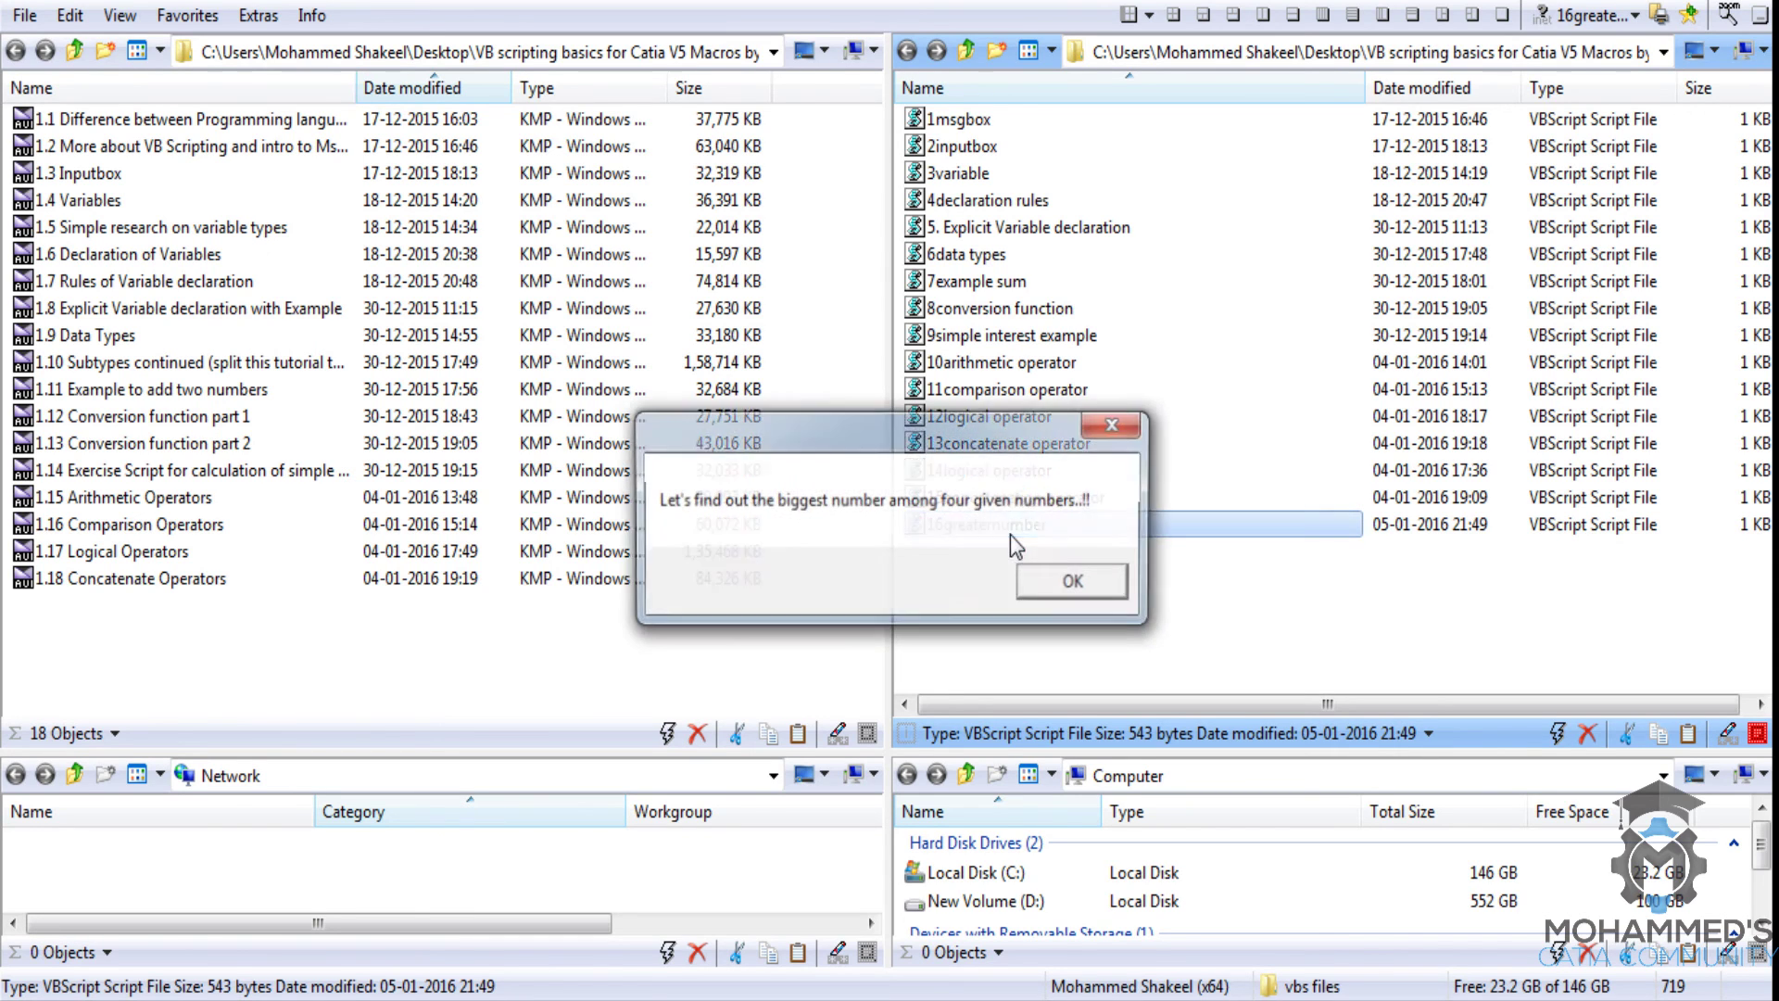
left_click(1045, 587)
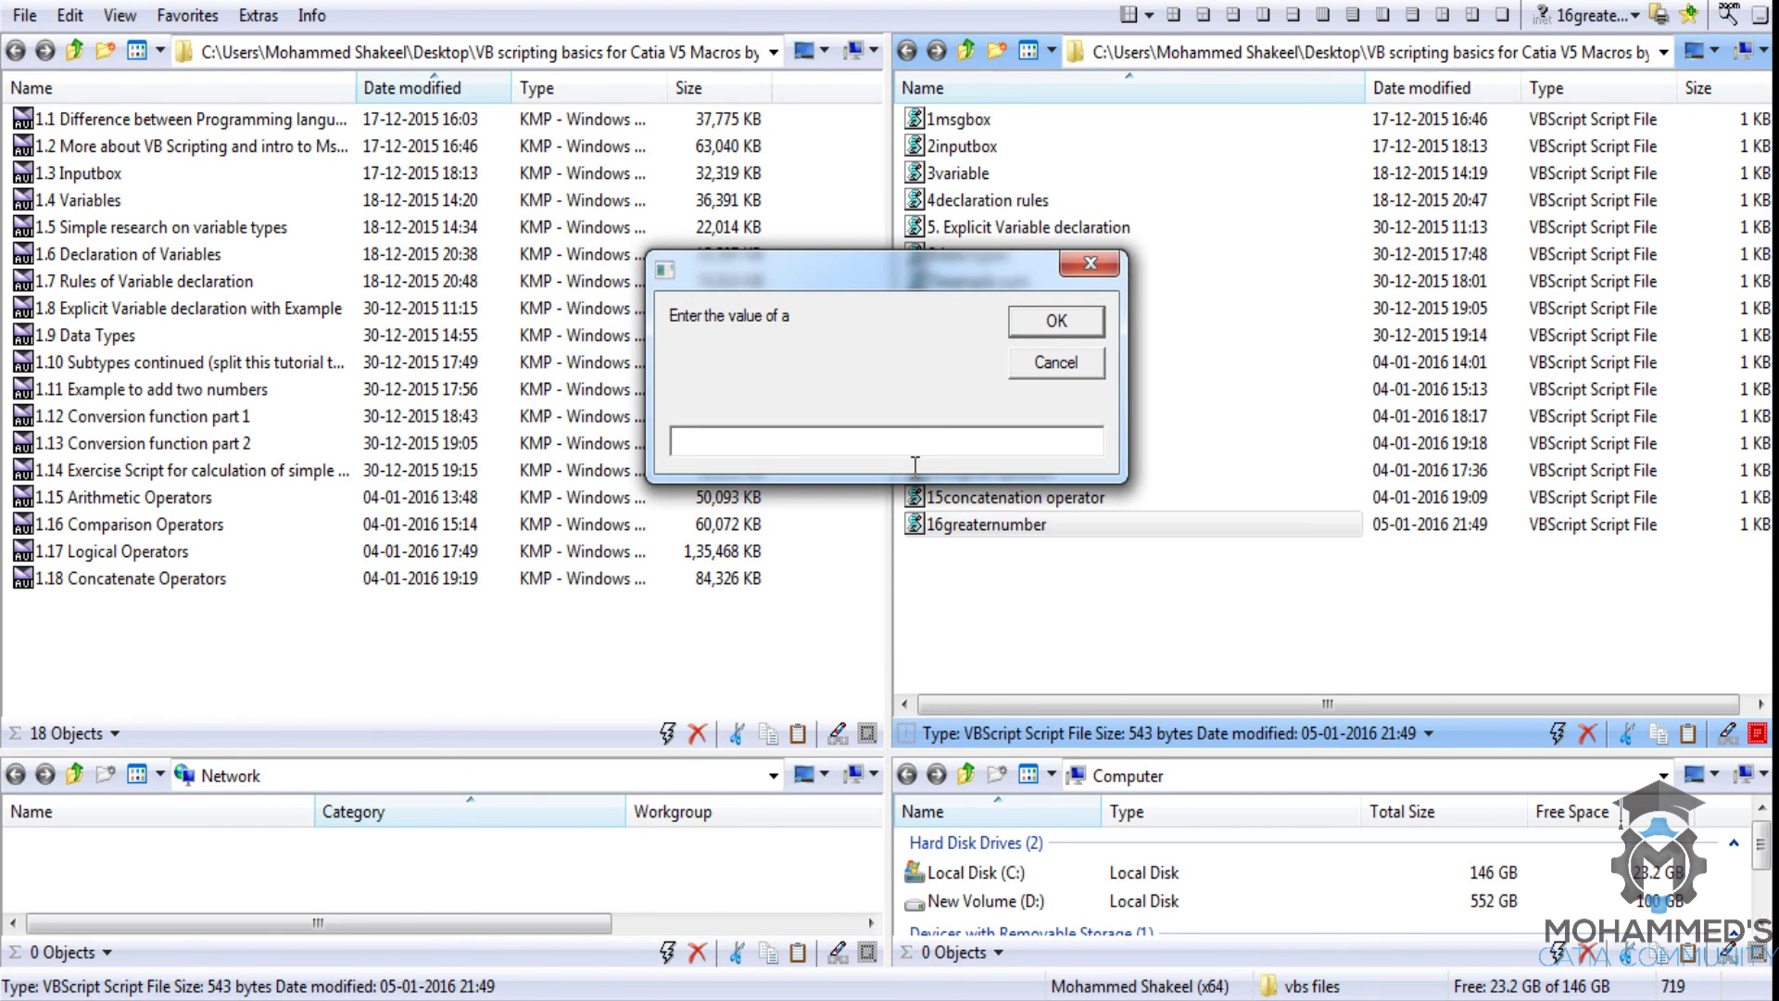
type("1")
key("Return")
type("1")
key("Return")
type("1")
type("00")
key("Return")
type("1")
key("Return")
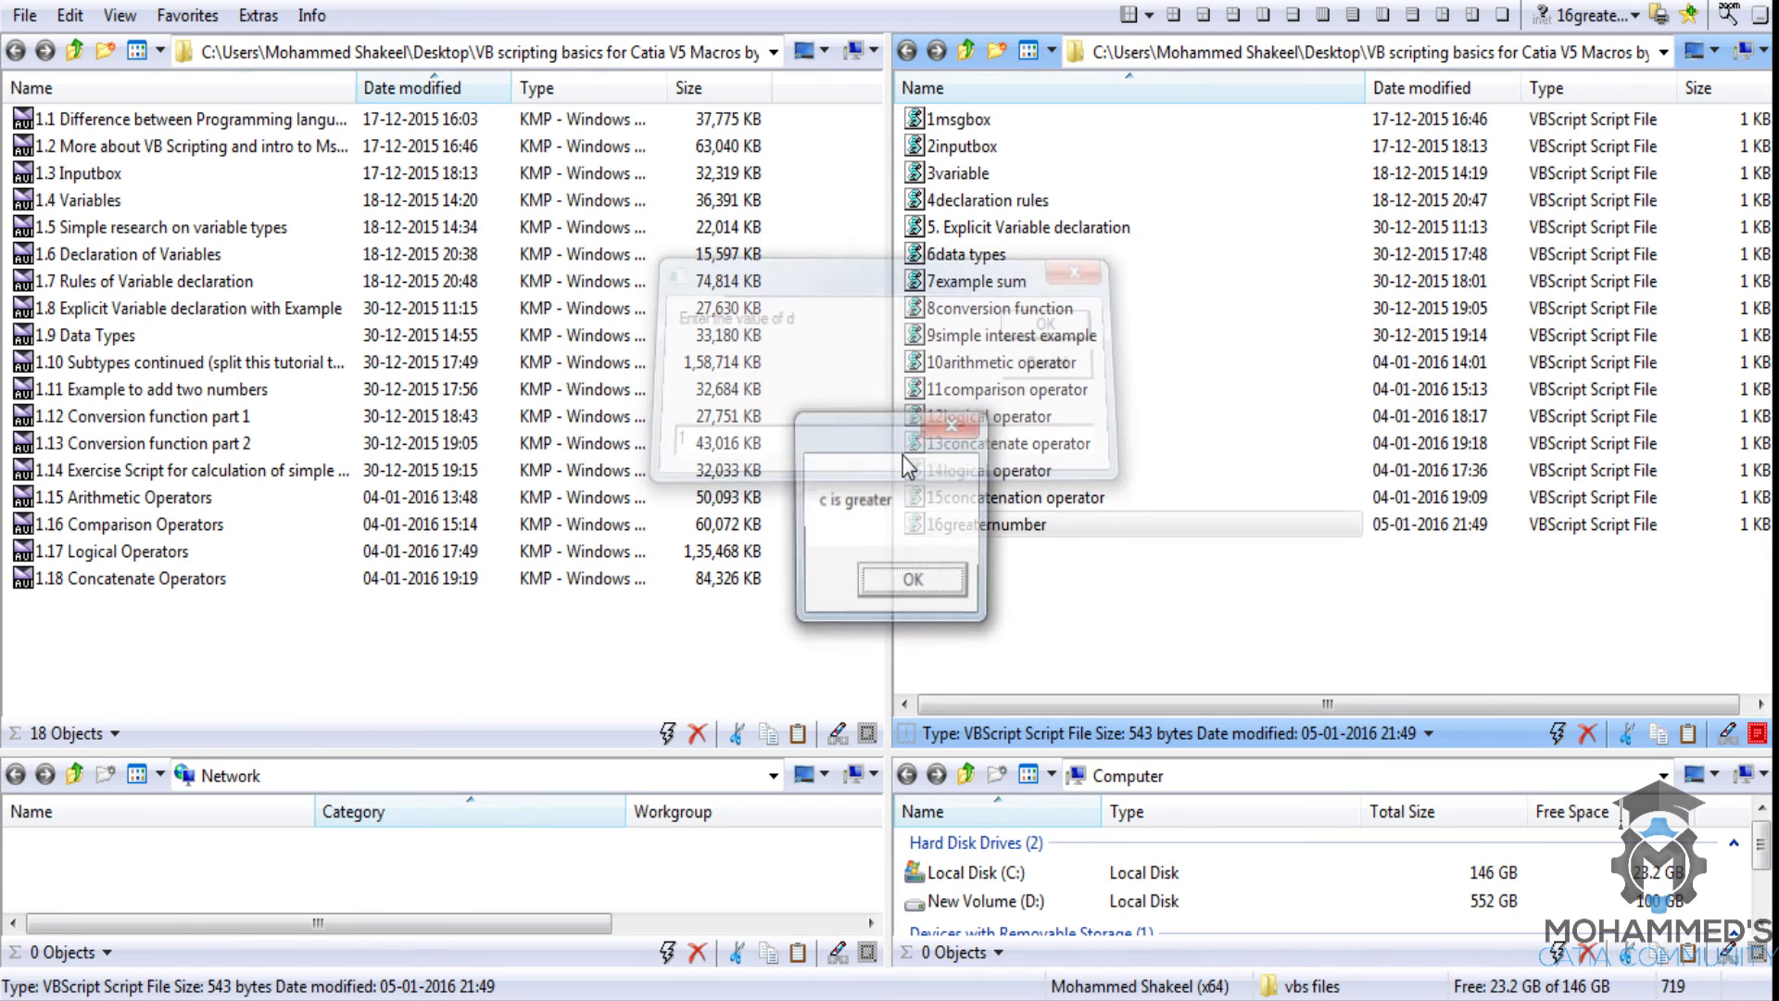
left_click(940, 587)
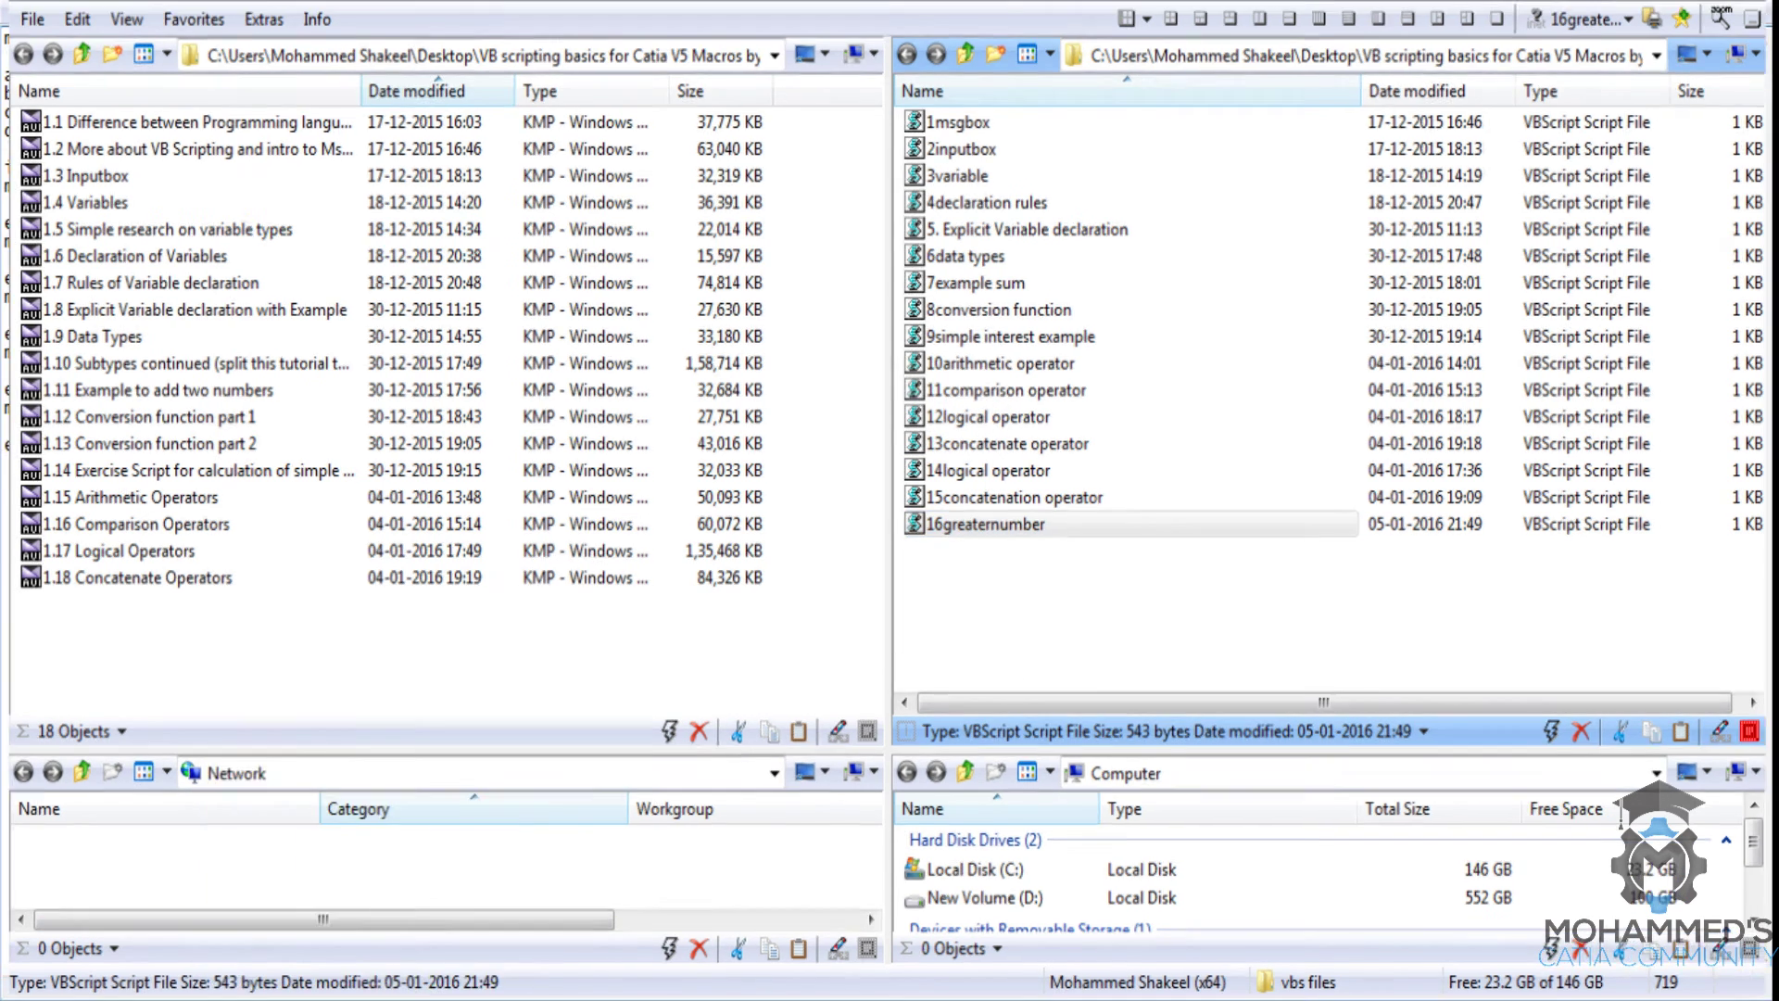
- Return to the 16greaternumber script in Notepad from the taskbar
left_click(356, 999)
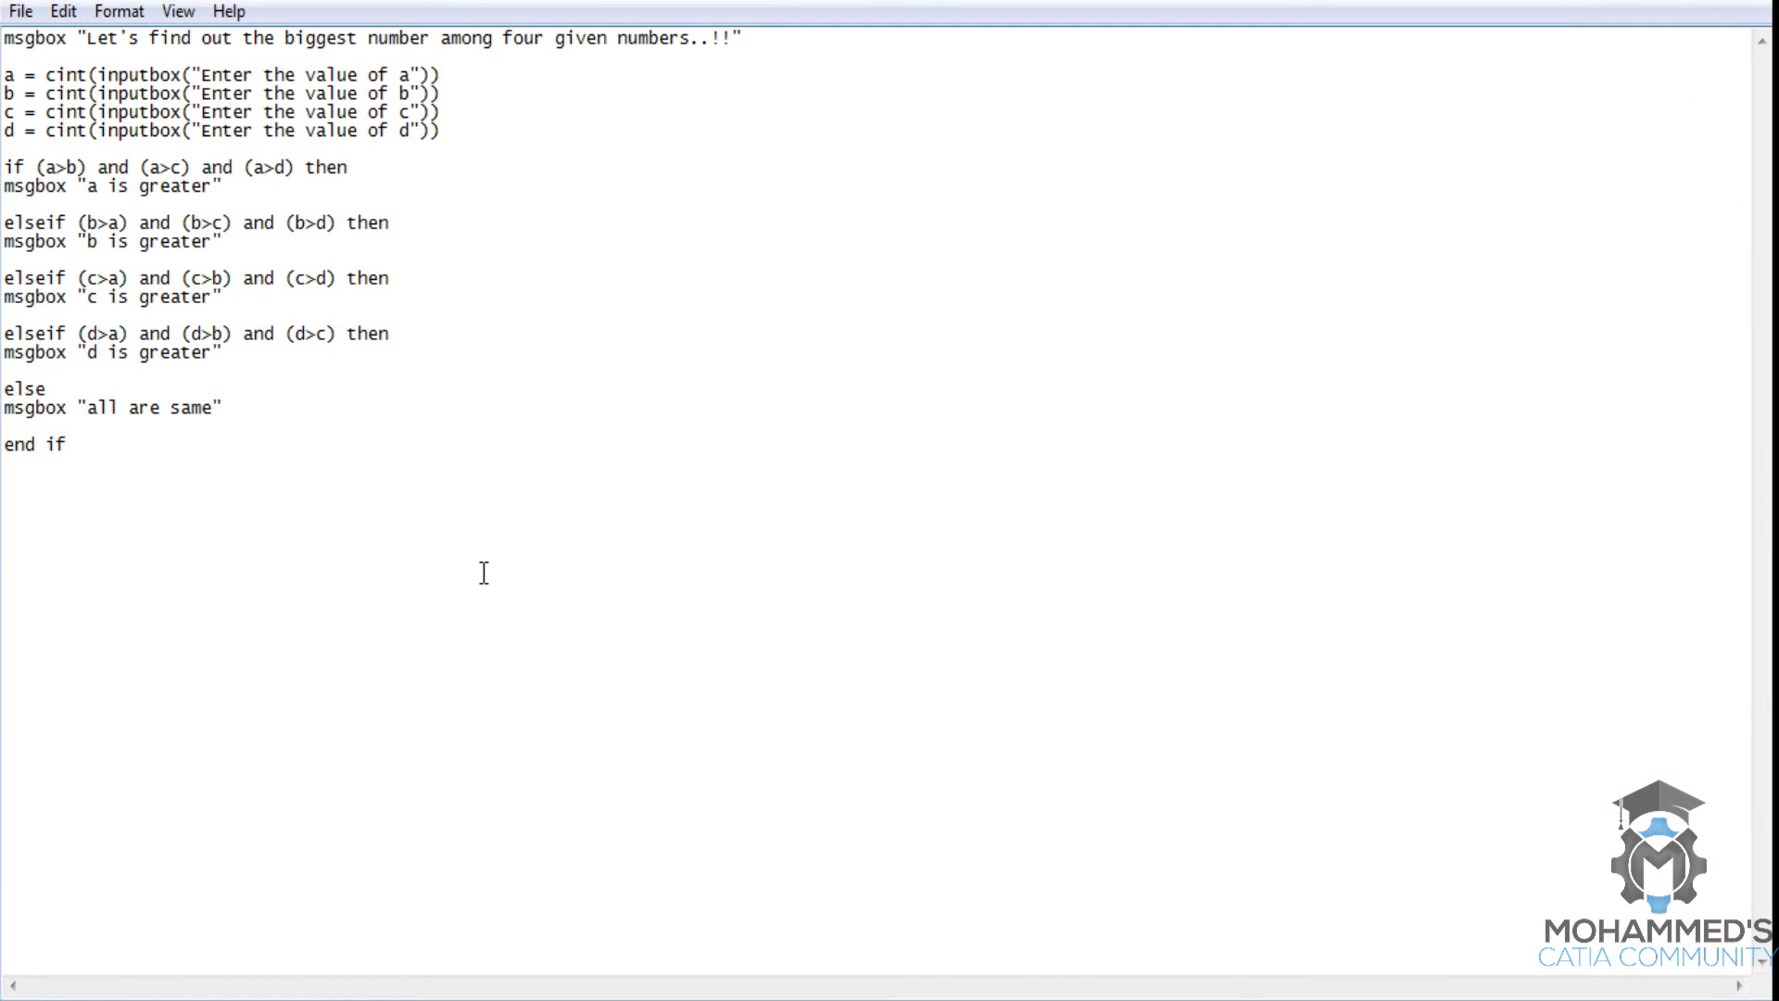